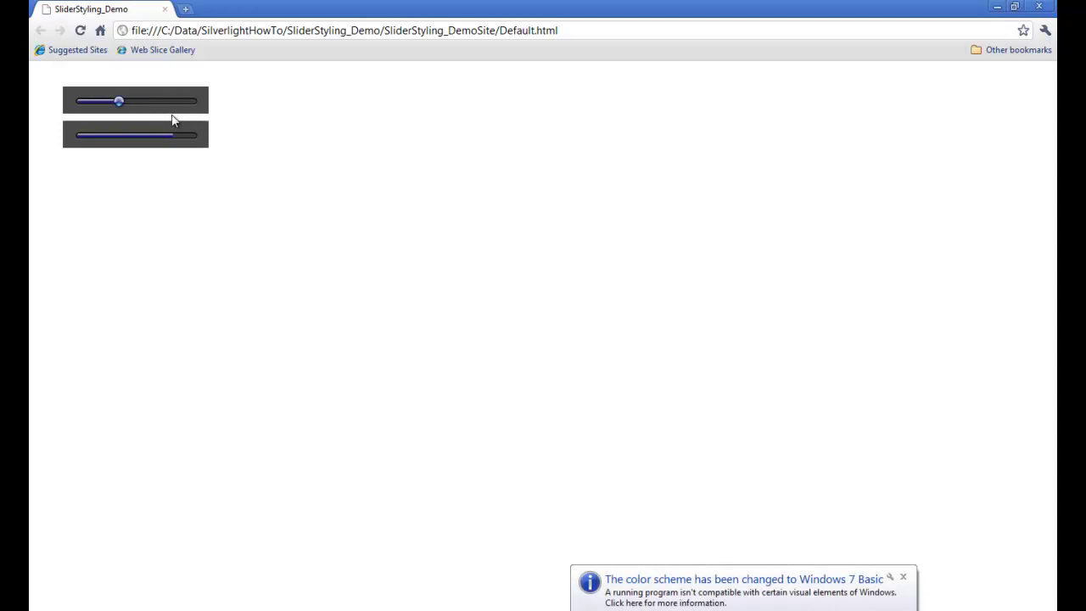
Drag the top styled slider's thumb further right on the Chrome demo page
left_click_drag(120, 106, 166, 123)
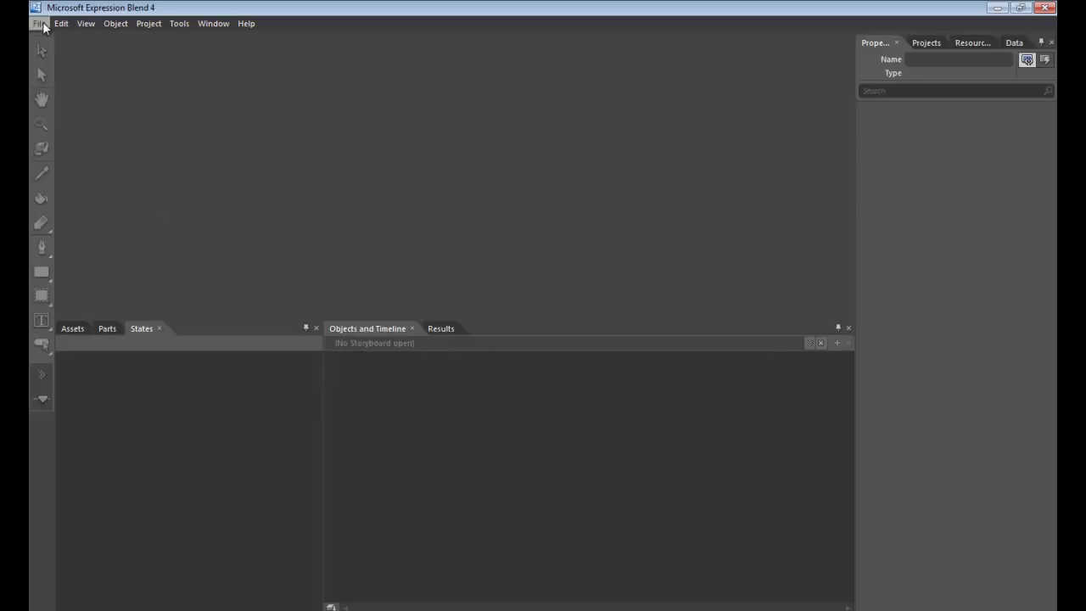
Create a new Silverlight Application + Website project named SliderStyle
left_click(39, 24)
left_click(47, 44)
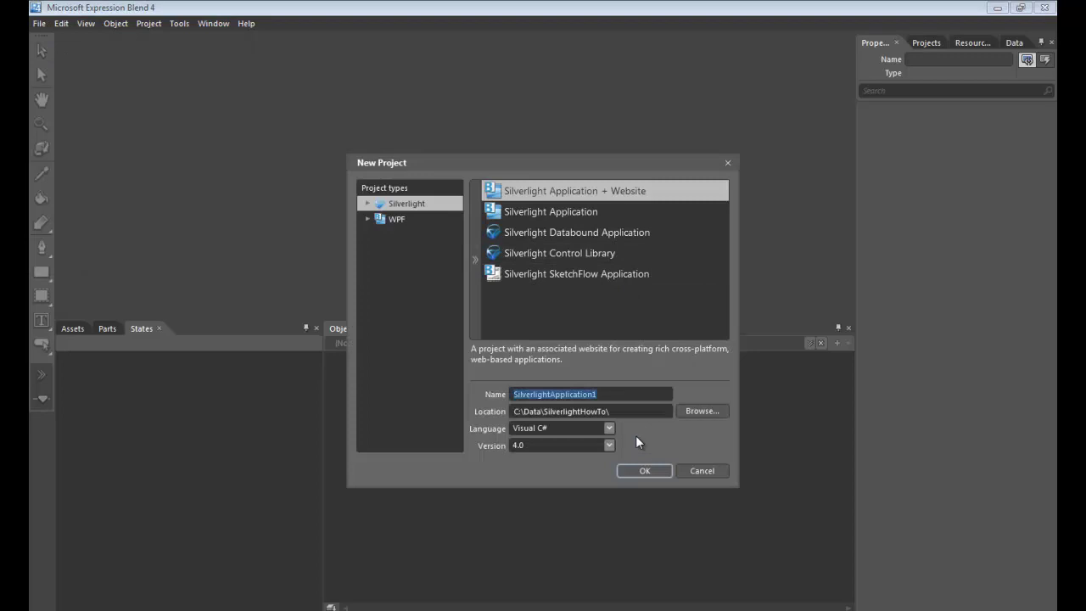
type("Slider")
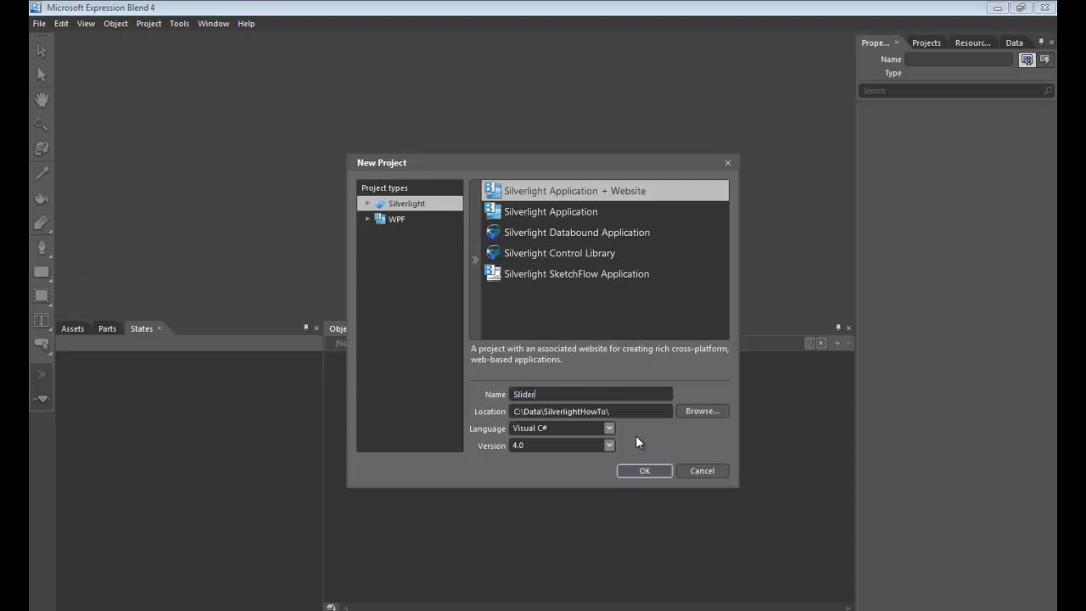
type("Style")
left_click(644, 472)
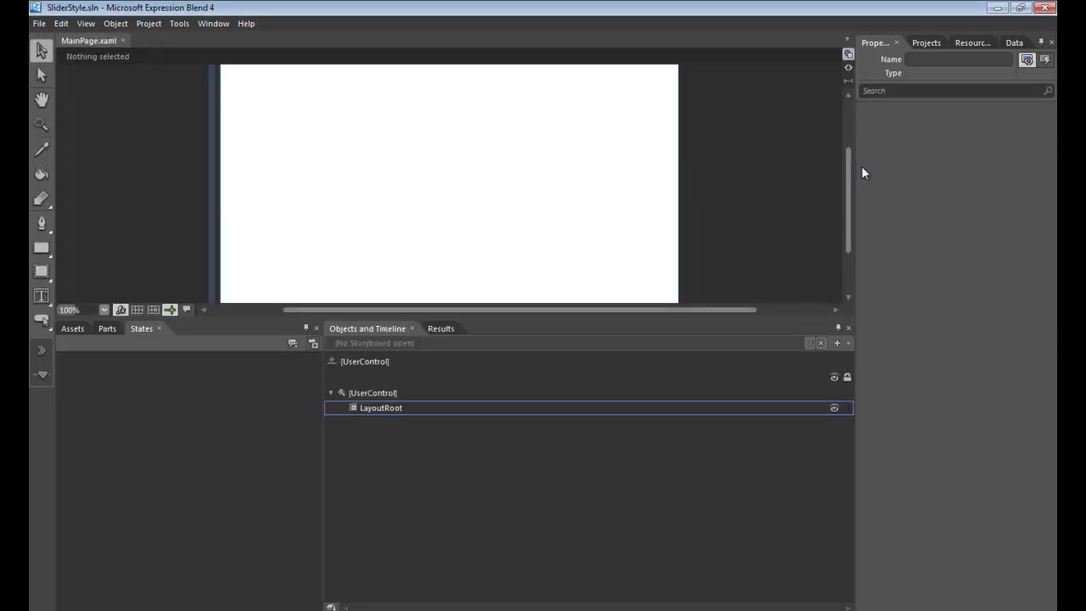
Search Assets for 'slider' and add a Slider to LayoutRoot on MainPage.xaml
left_click_drag(851, 188, 852, 147)
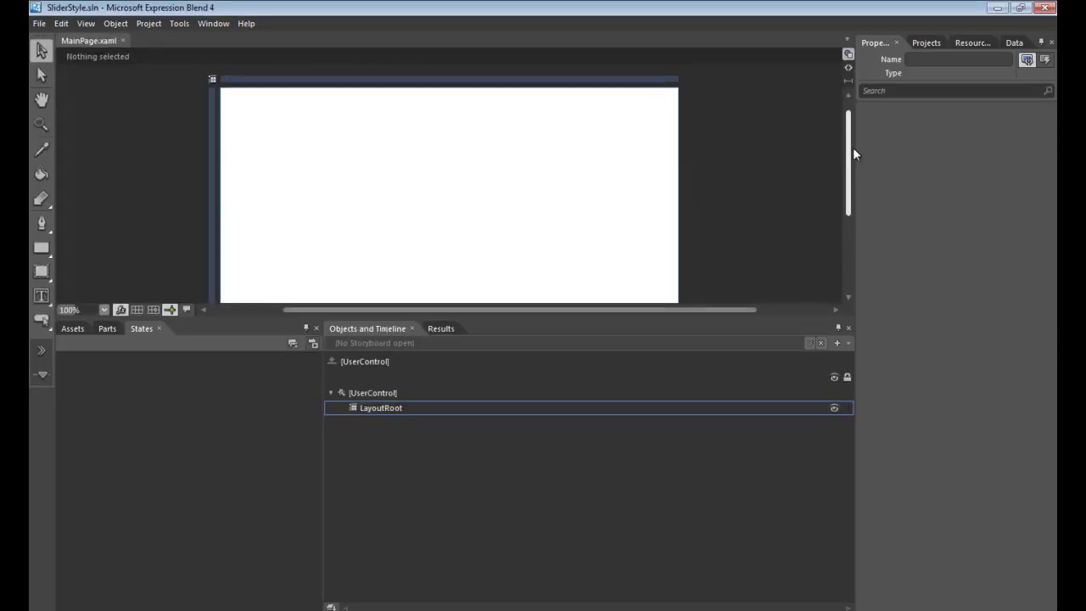
left_click(72, 331)
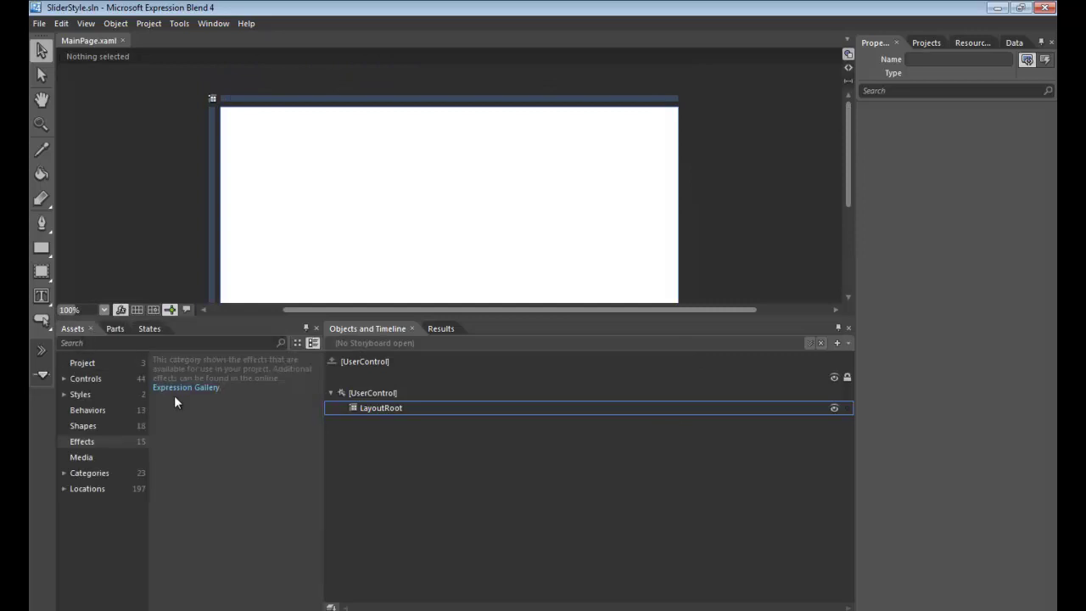
left_click(127, 343)
type("slider")
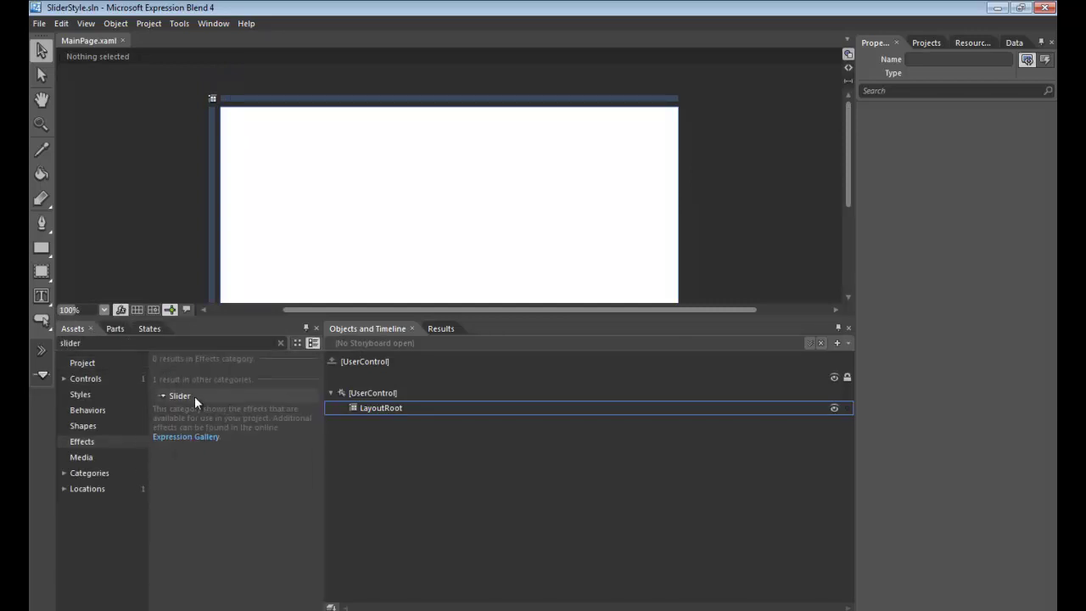
double_click(194, 396)
scroll(419, 177, "up", 2)
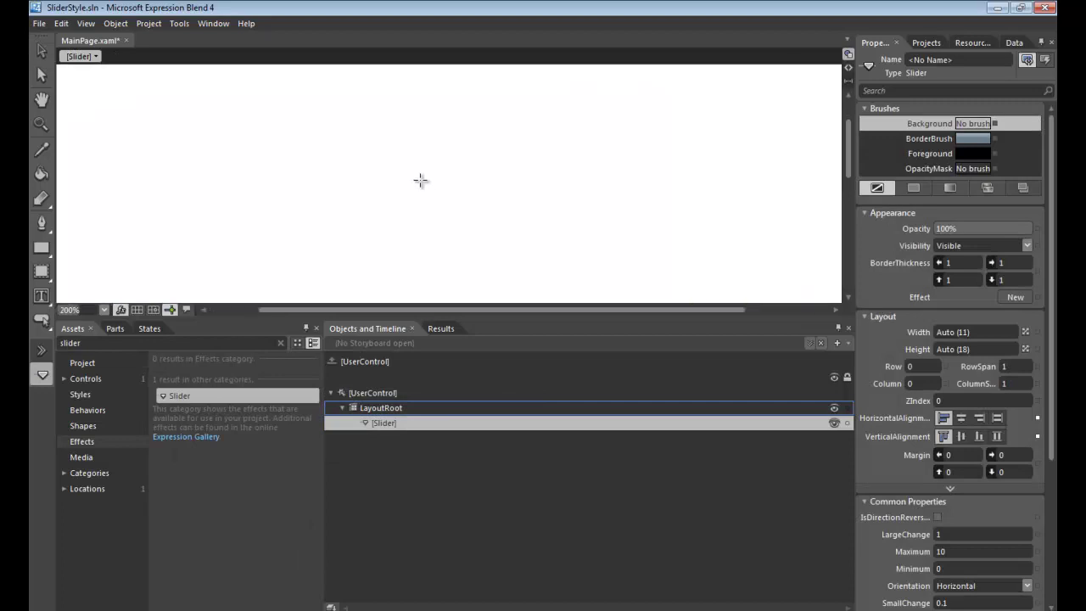
left_click_drag(393, 310, 334, 313)
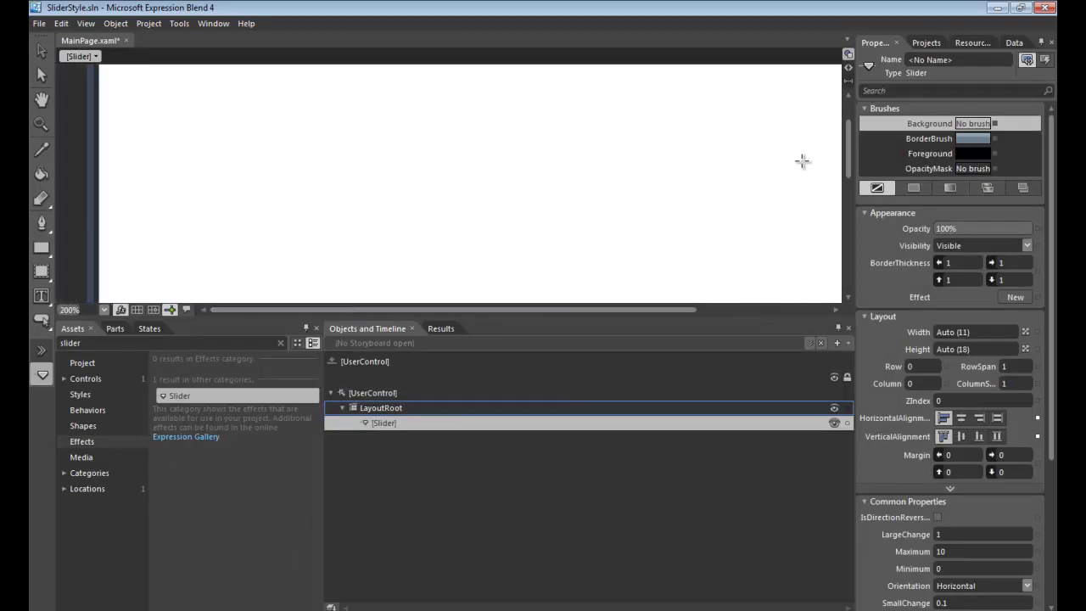
left_click_drag(849, 170, 850, 149)
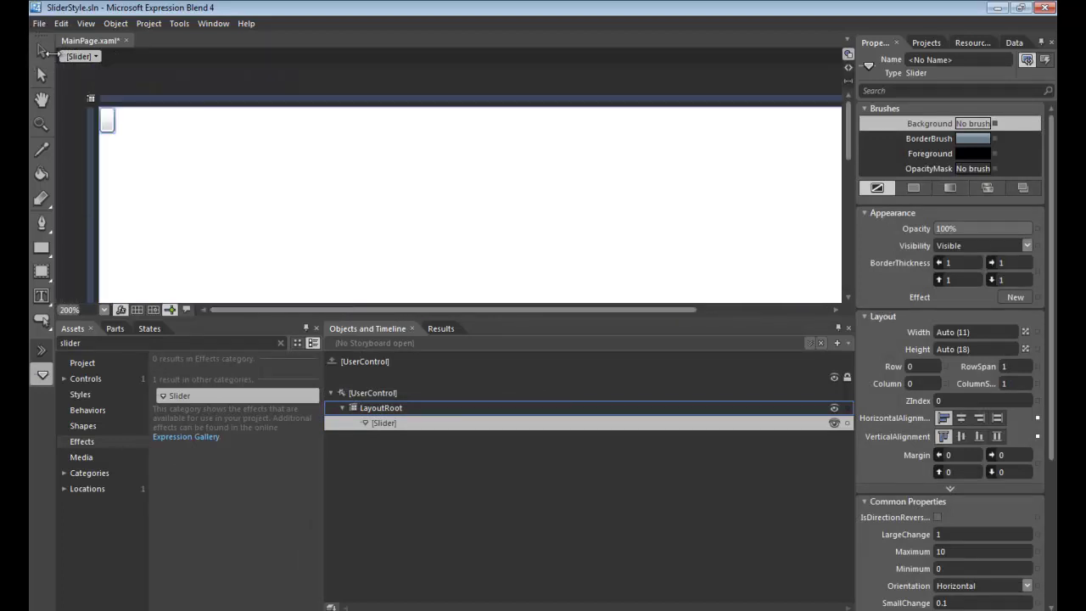
Move the Slider to the middle of the page and stretch it wider to the right
left_click(40, 51)
left_click_drag(114, 130, 264, 245)
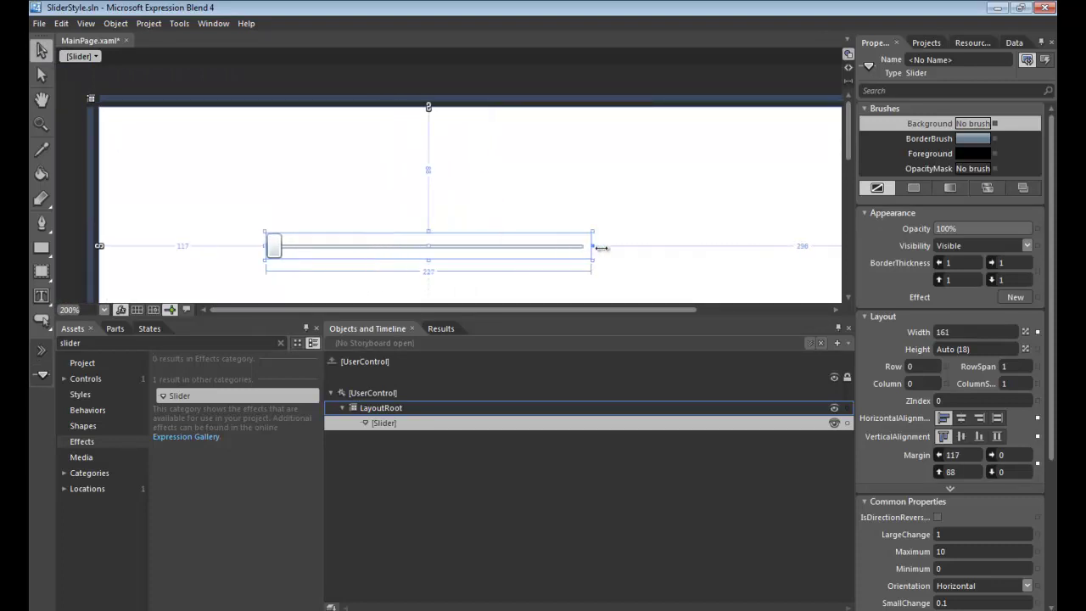
left_click_drag(505, 248, 597, 248)
left_click(538, 273)
left_click(533, 251)
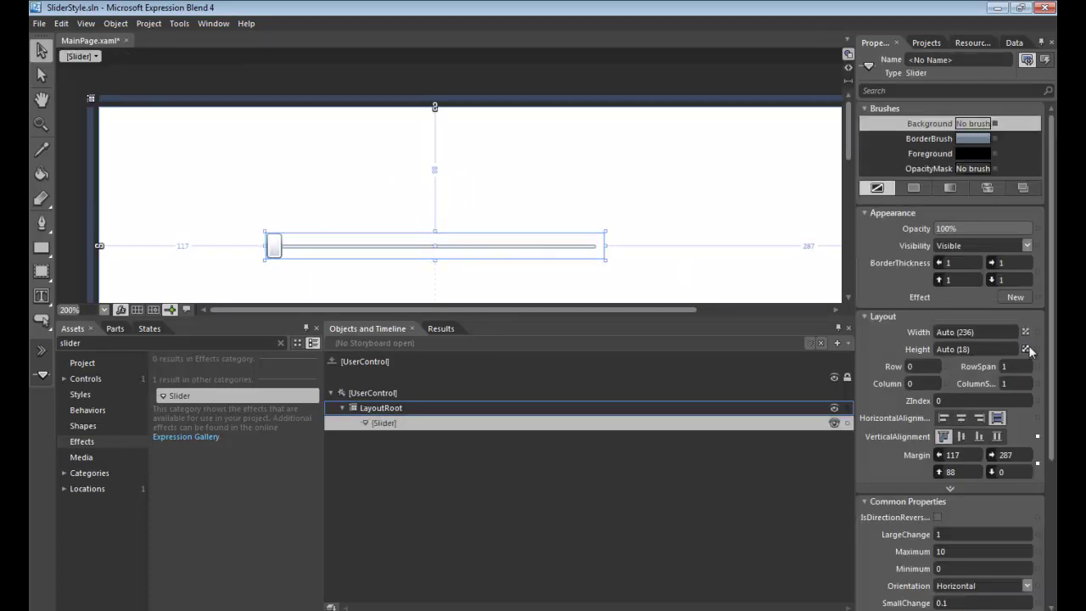
Set the Slider's Value to 5 to centre its thumb
scroll(1049, 462, "down", 3)
scroll(1050, 461, "down", 1)
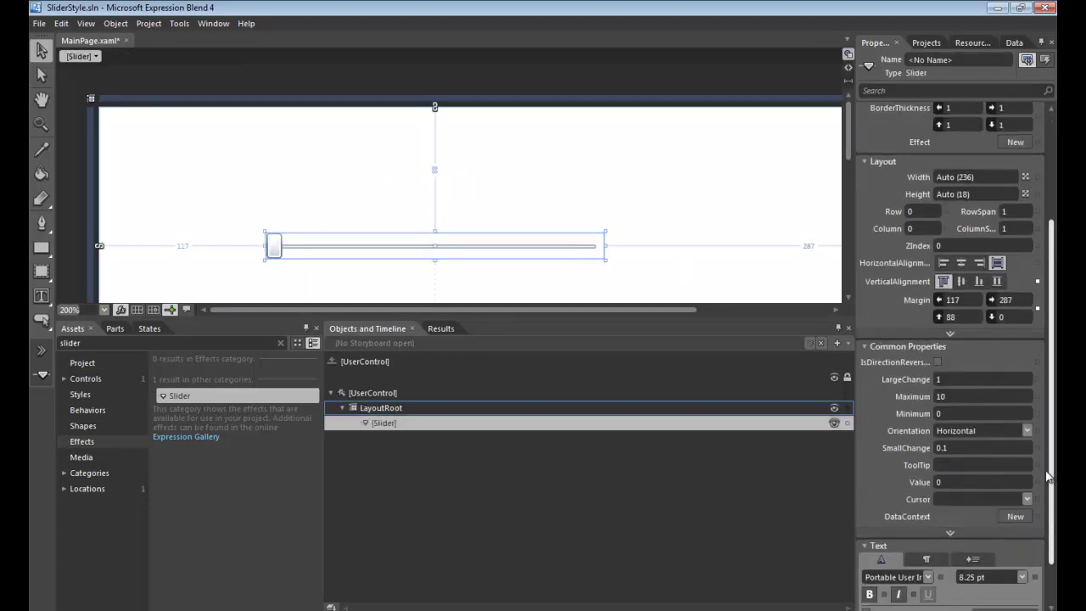
left_click(976, 482)
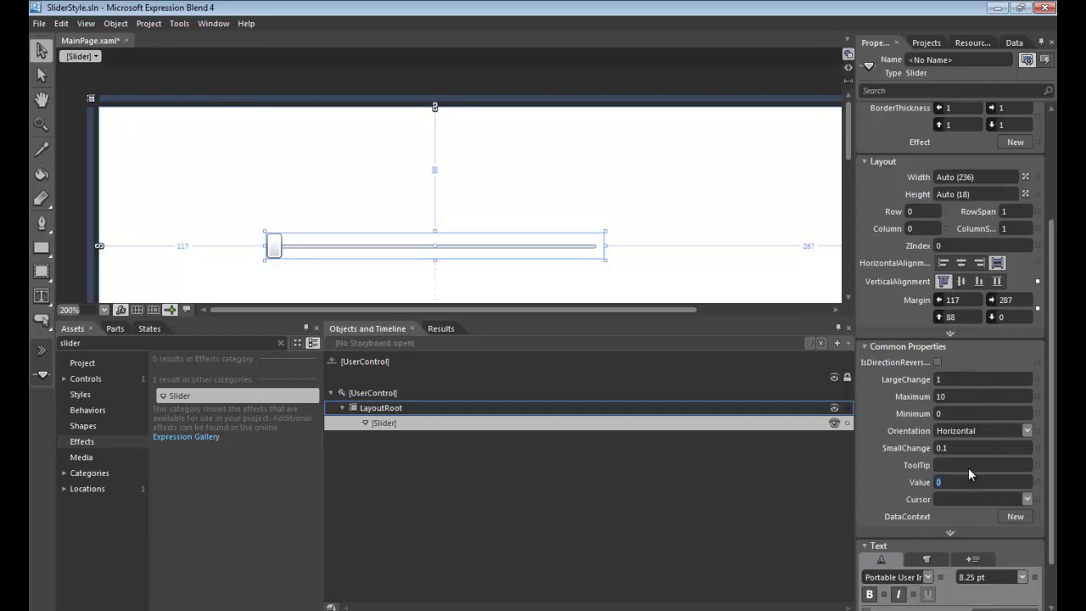
key("Return")
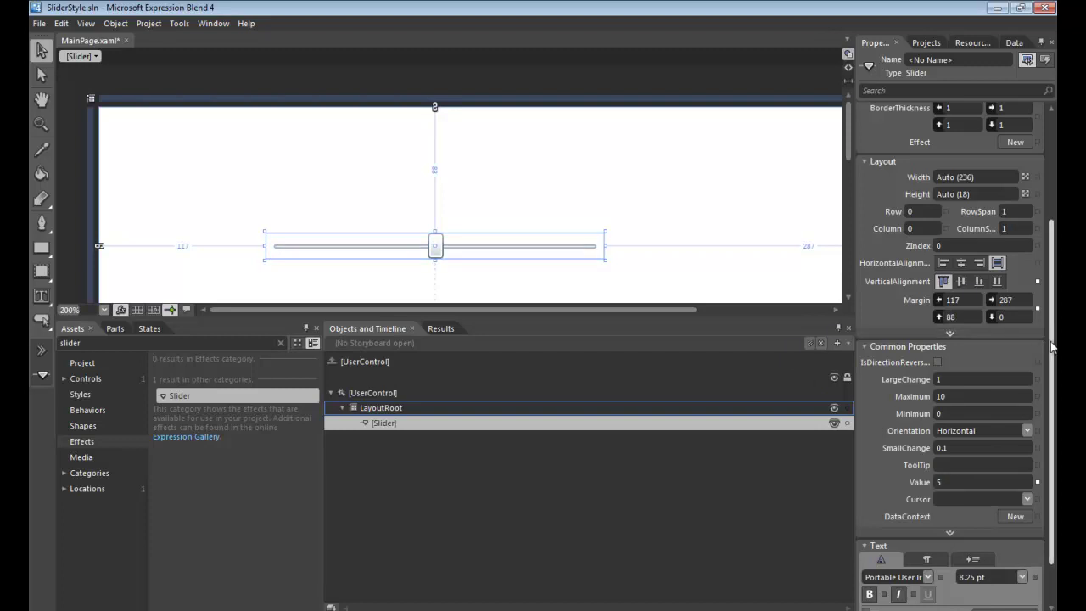
left_click_drag(1049, 343, 1050, 202)
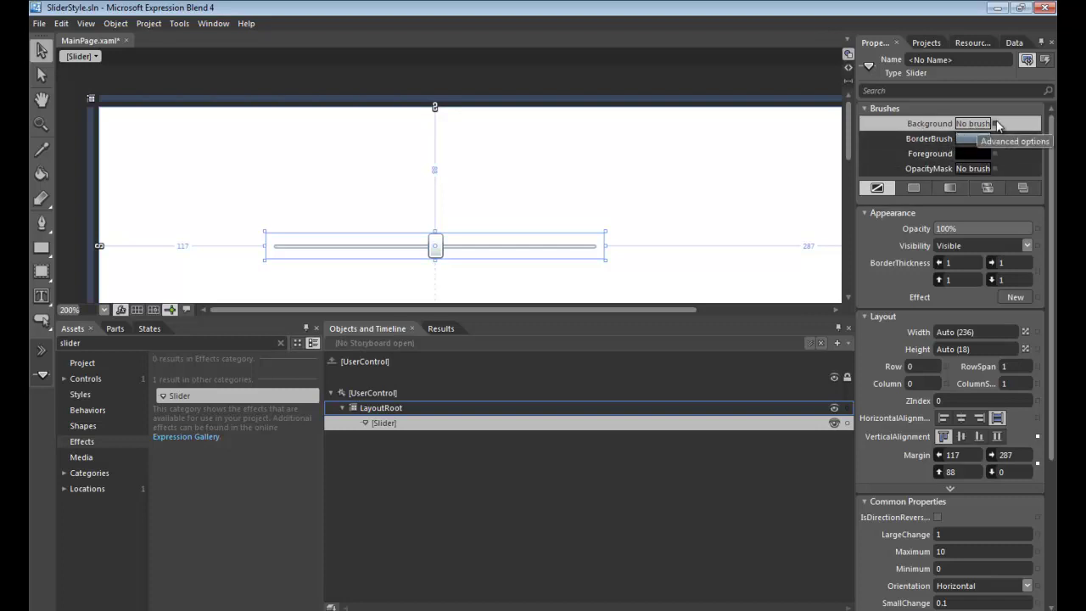
Give the Slider a dark grey #FF474747 Background and a dark blue #FF00228D Foreground
left_click(920, 193)
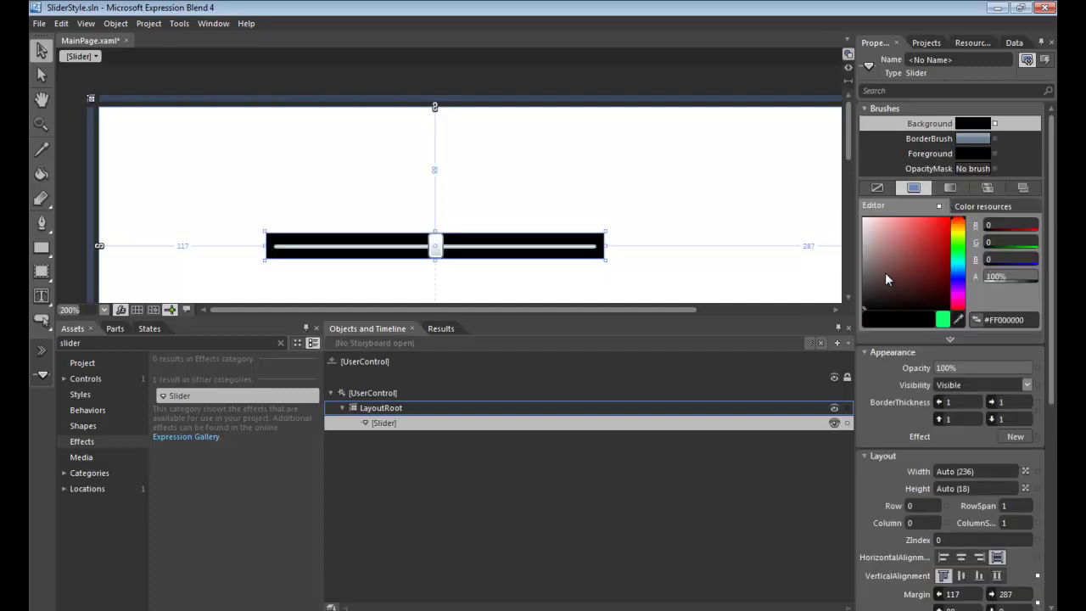
mouse_move(887, 280)
left_mouse_down()
mouse_move(859, 293)
mouse_move(863, 284)
left_mouse_up()
left_click(937, 154)
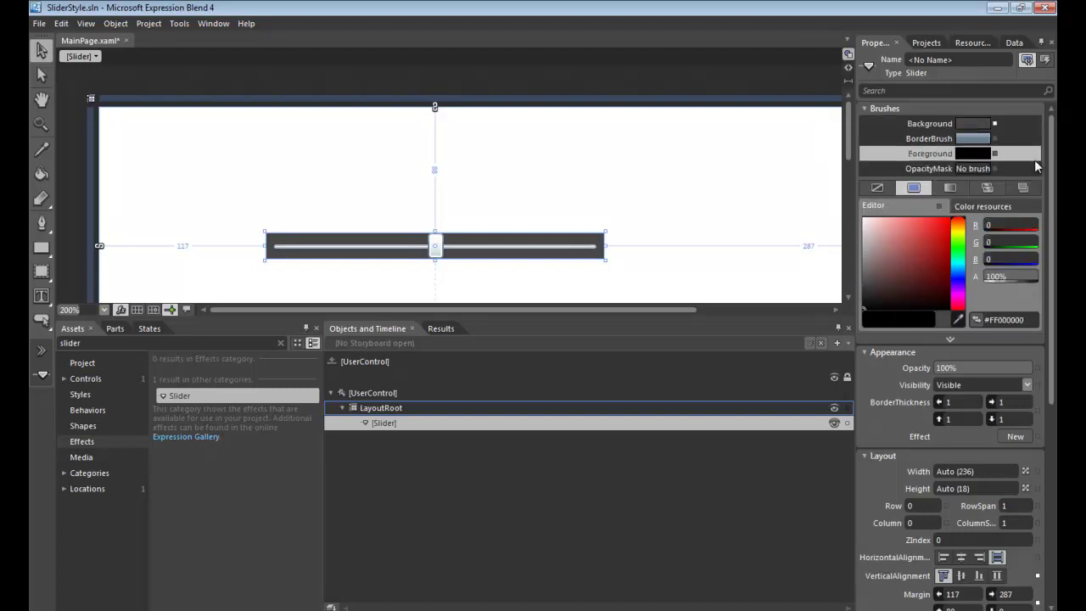
left_click_drag(958, 263, 959, 266)
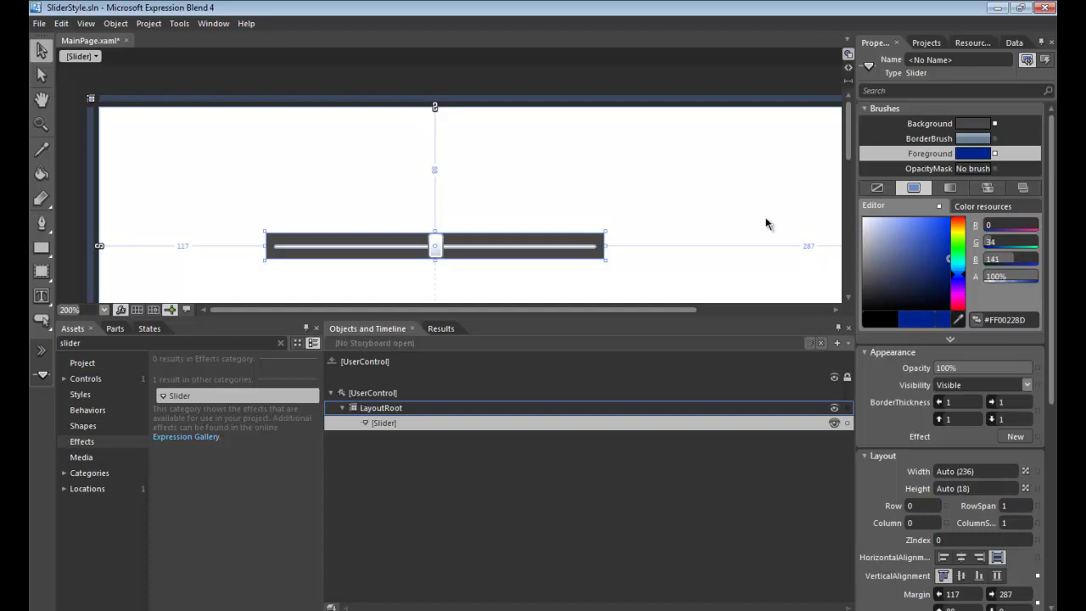
Add a rectangle, stretch it over the Slider and send it behind the Slider
scroll(845, 161, "down", 2)
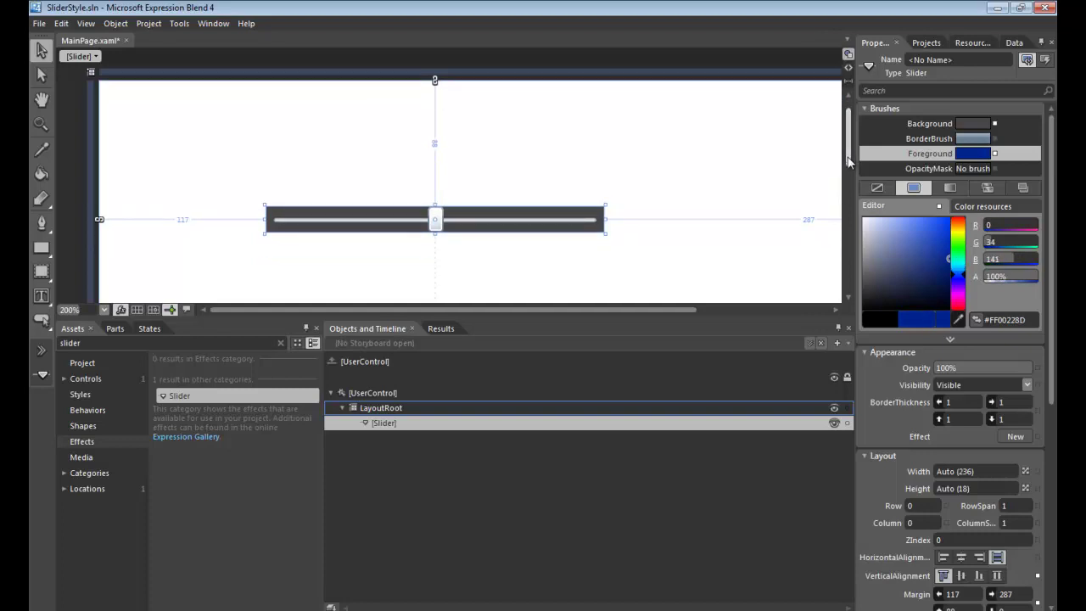
left_click(404, 408)
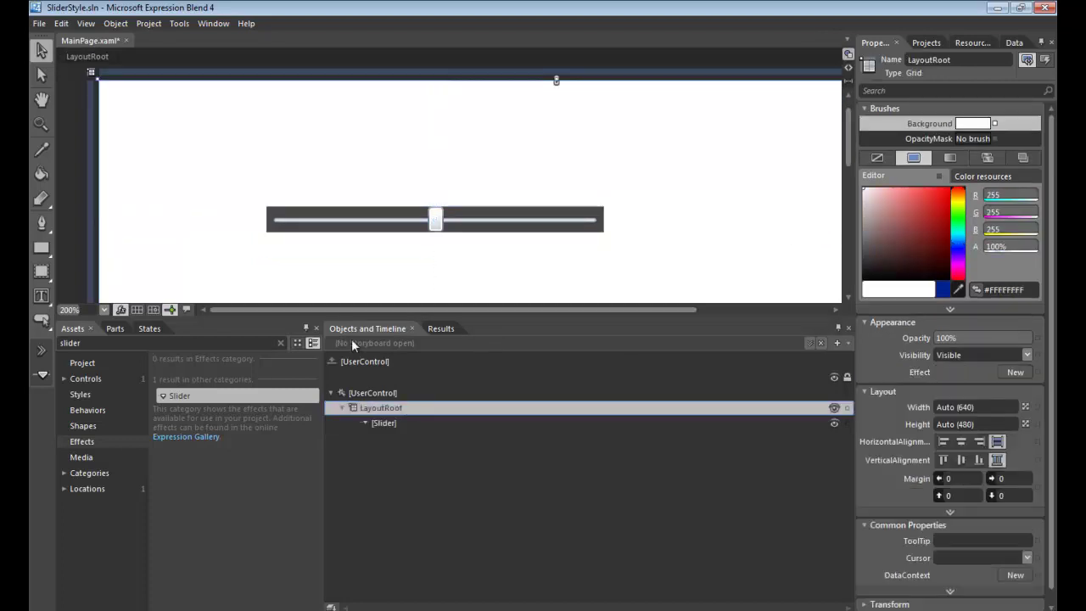
double_click(41, 248)
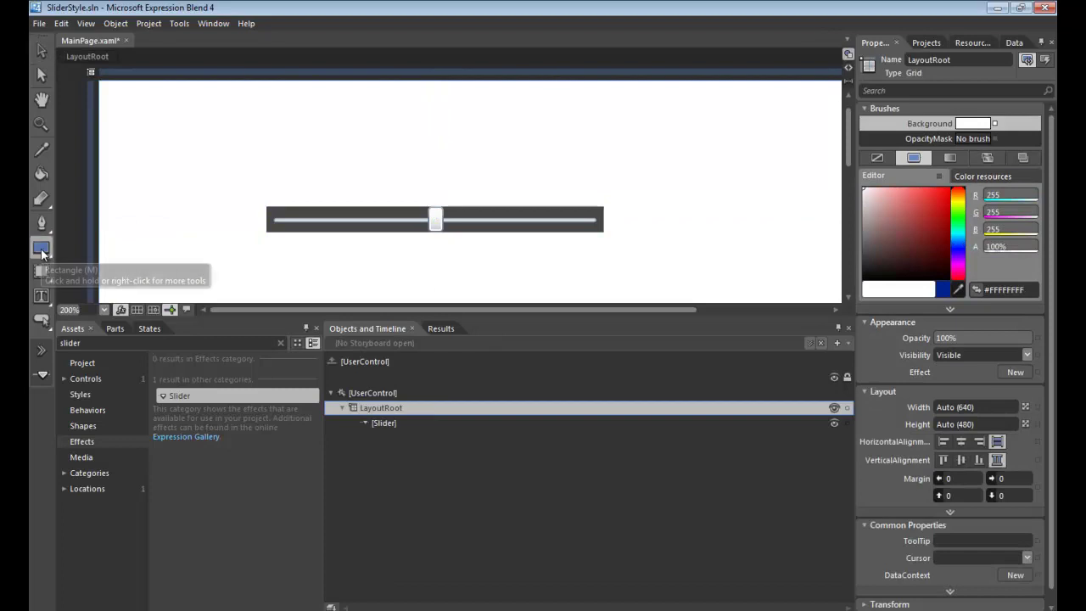
left_click(43, 50)
left_click_drag(145, 158, 265, 224)
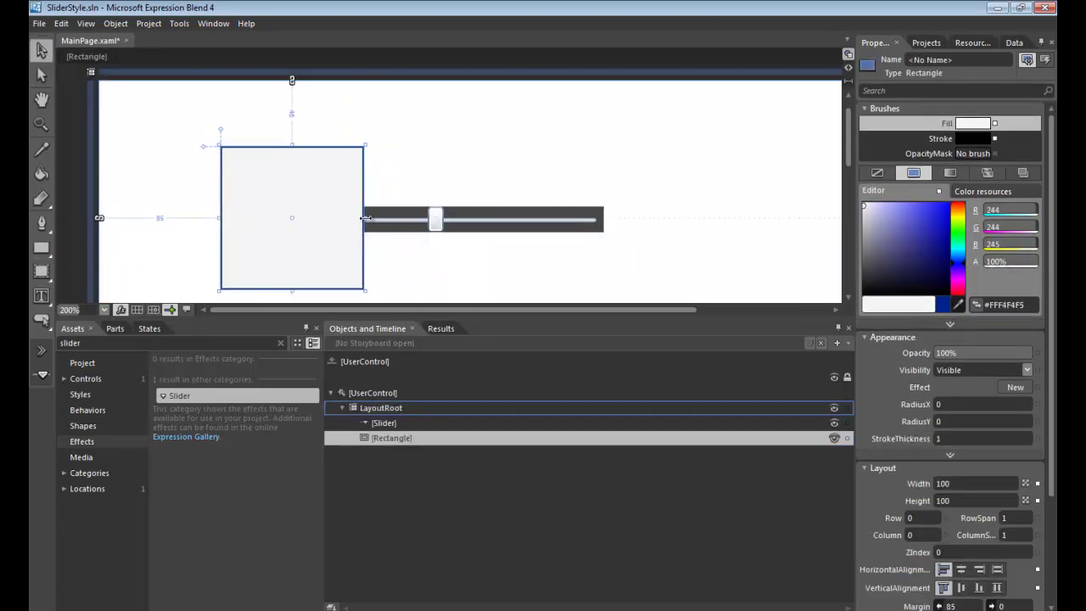
left_click_drag(365, 222, 665, 213)
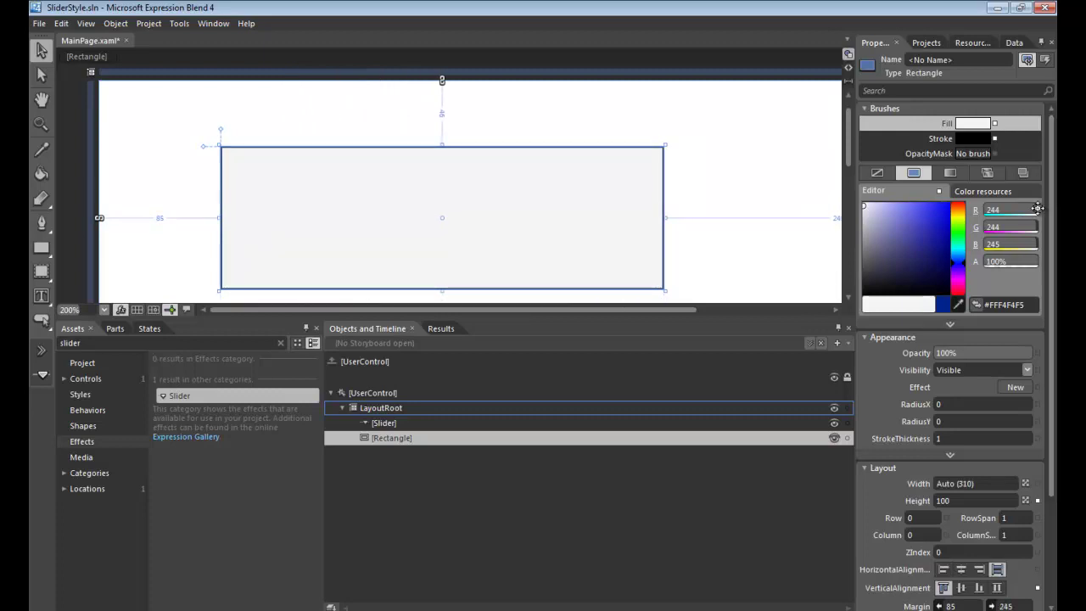
left_click_drag(401, 445, 402, 418)
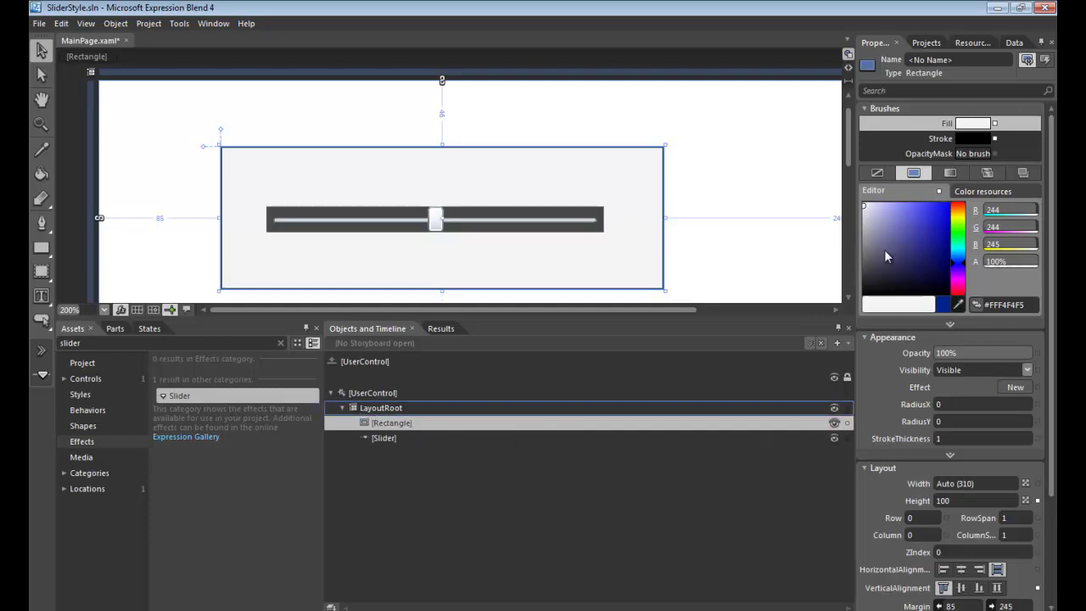
Give the rectangle a reversed gradient fill darkened to grey #FF3D3D3D
left_click(950, 173)
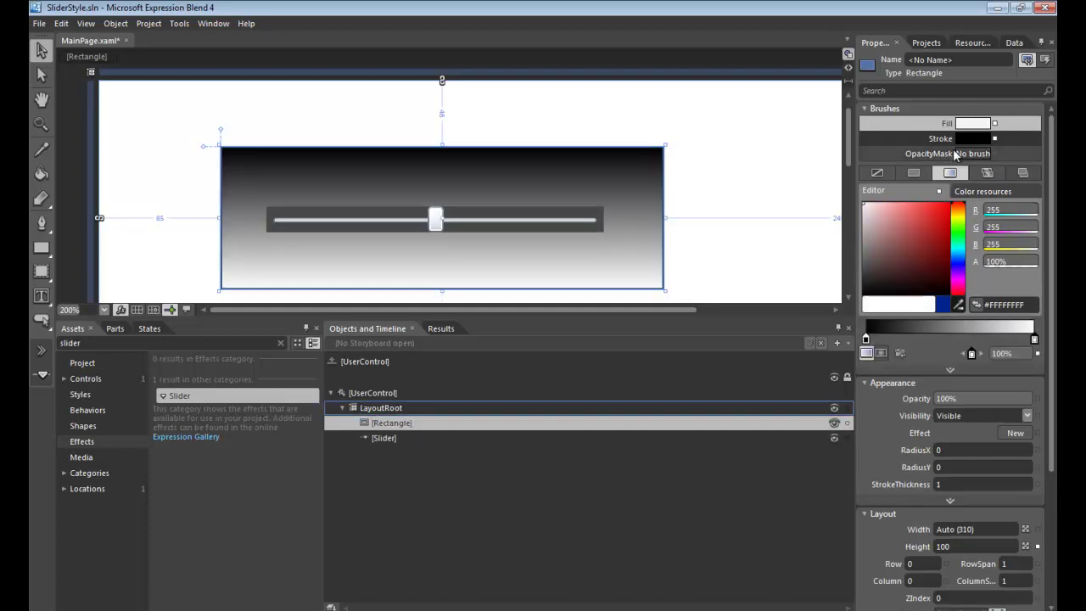
left_click(899, 354)
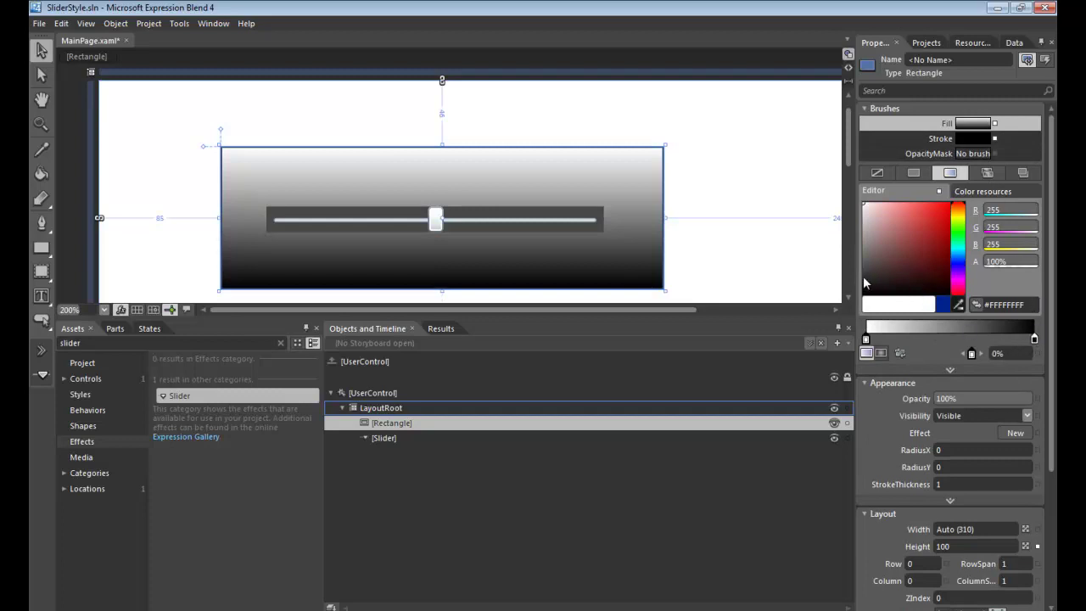
mouse_move(866, 265)
left_mouse_down()
mouse_move(864, 296)
mouse_move(863, 281)
left_mouse_up()
left_click_drag(1034, 338, 1031, 338)
left_click_drag(887, 274, 857, 241)
left_click(865, 338)
left_click(1033, 339)
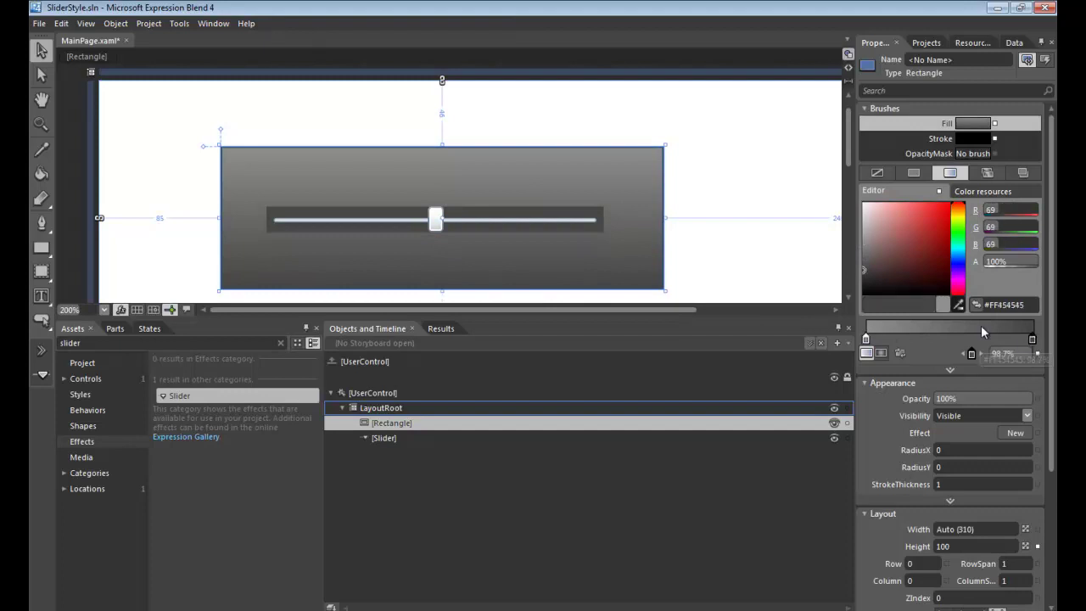
left_click_drag(864, 269, 863, 265)
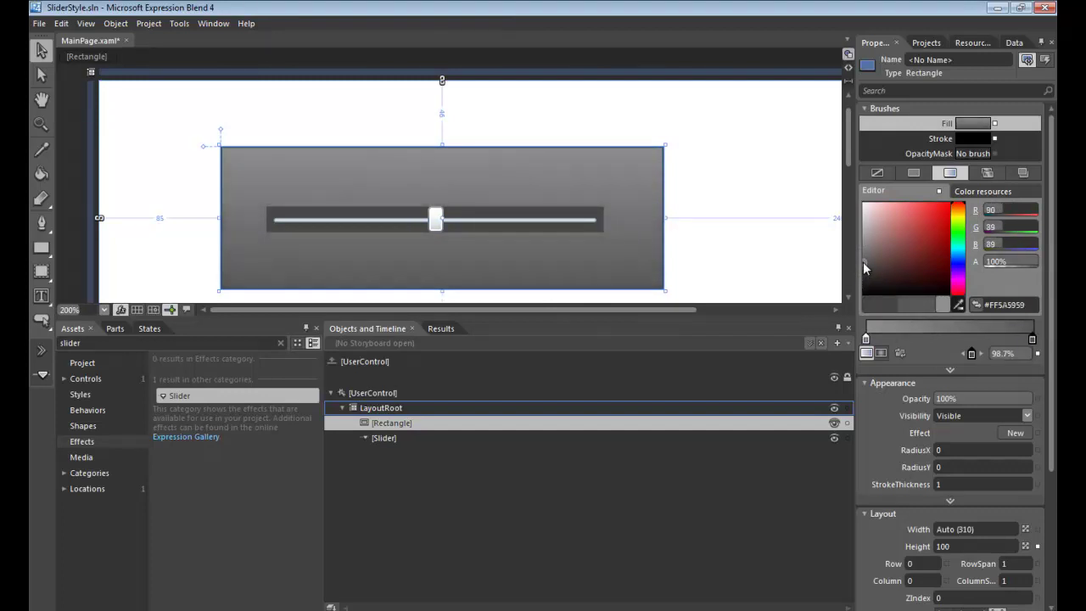
left_click_drag(863, 261, 863, 273)
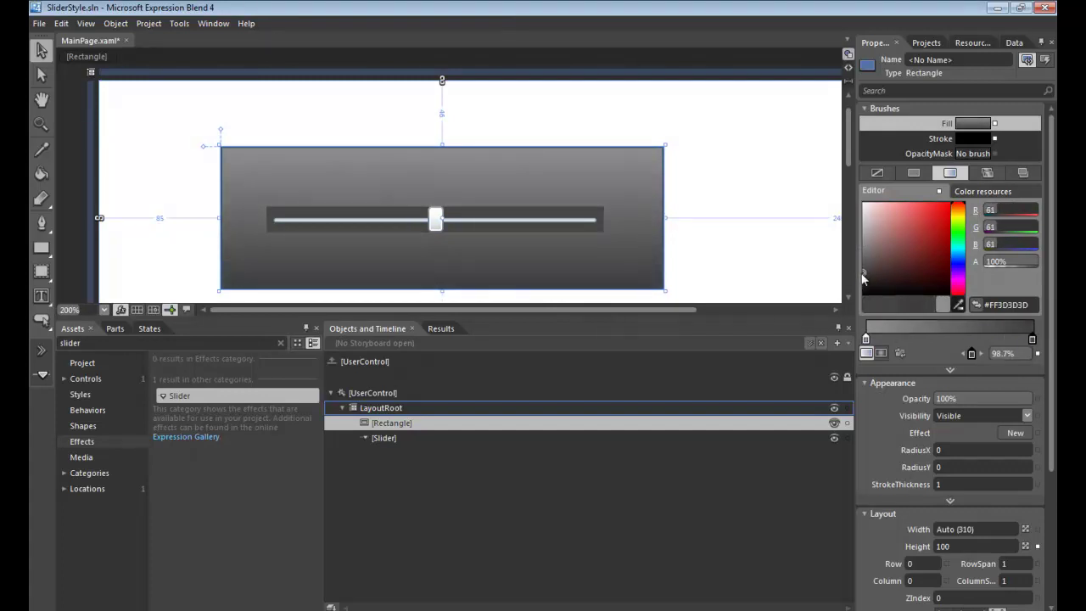
left_click(735, 266)
Edit a copy of the Slider template as style VolumeSlider and expand HorizontalTemplate
right_click(502, 222)
mouse_move(549, 393)
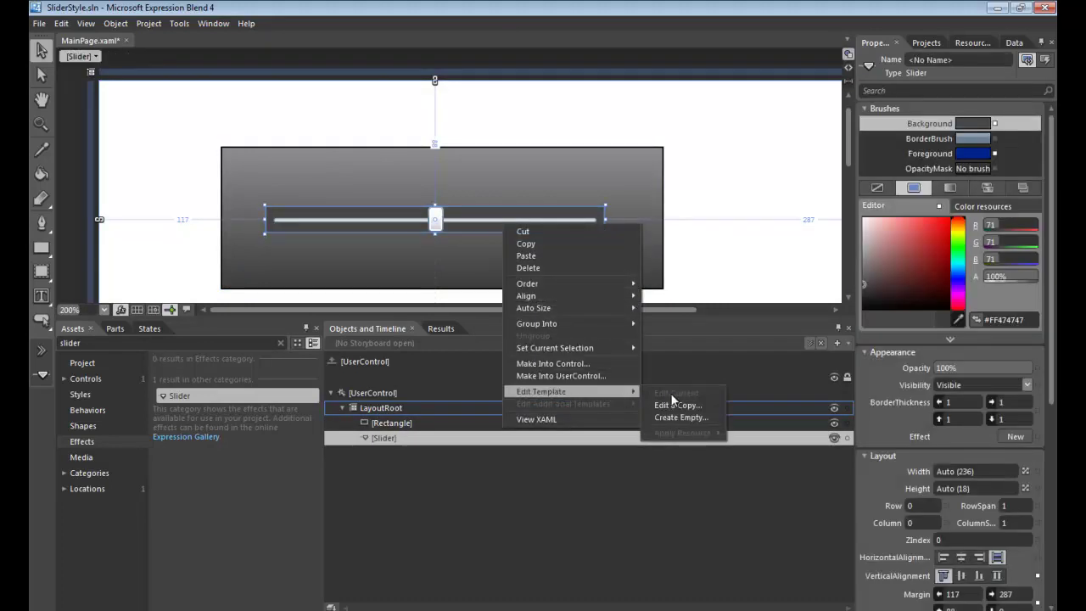
left_click(677, 404)
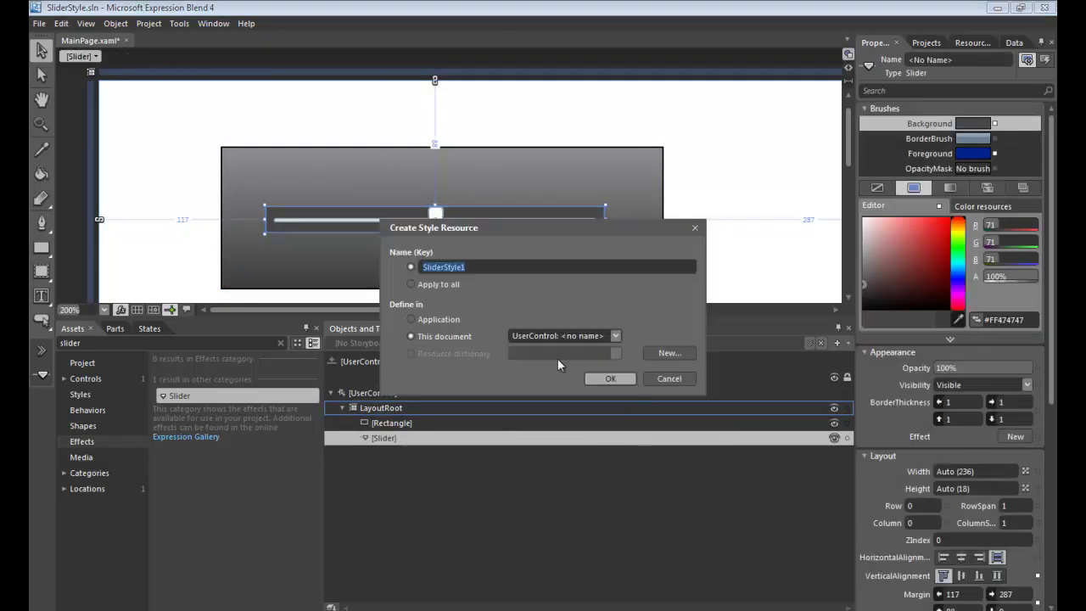
type("VolumeSlider")
left_click(604, 380)
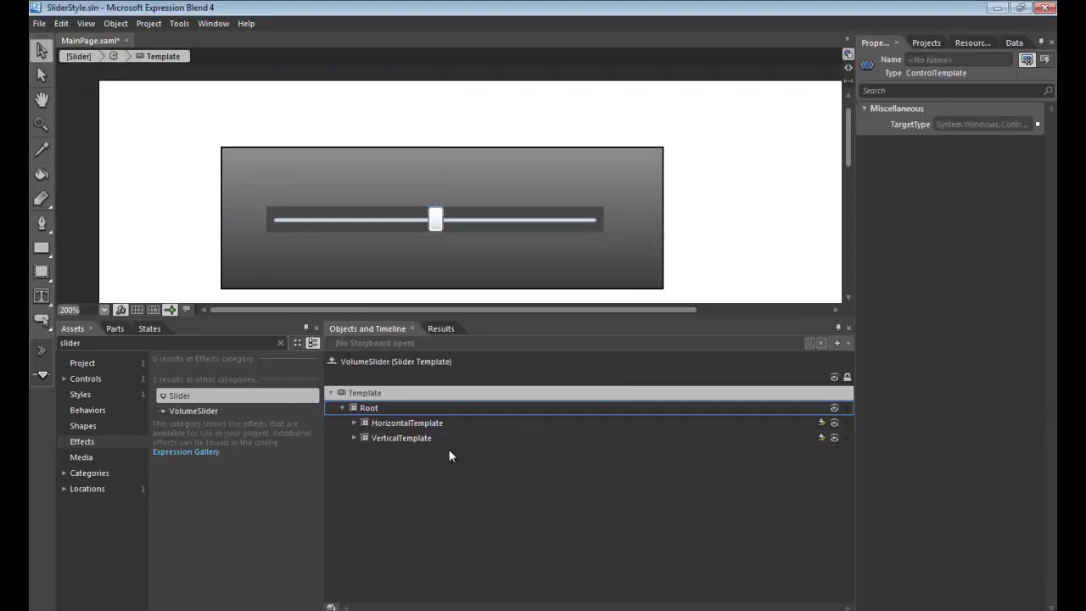
left_click(354, 422)
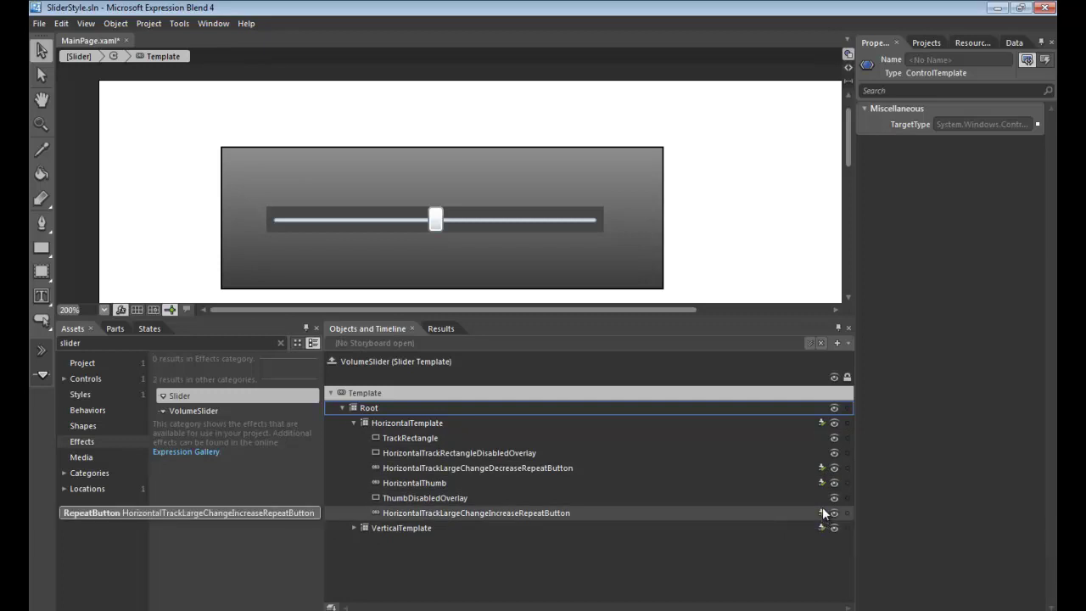
Delete TrackRectangle, HorizontalTrackRectangleDisabledOverlay and ThumbDisabledOverlay, then select HorizontalTemplate
left_click(663, 437)
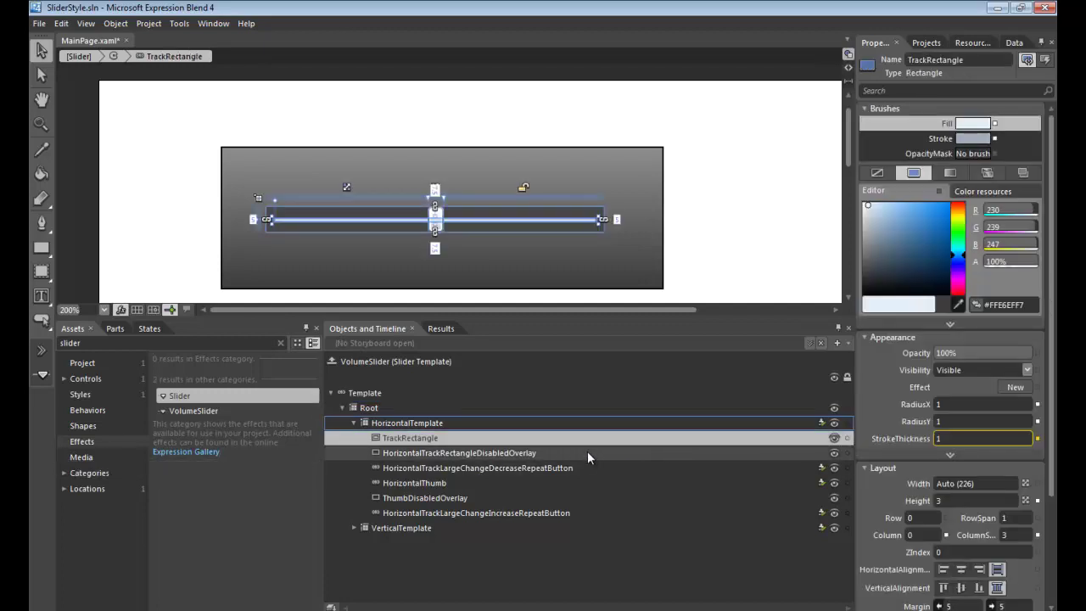
left_click(587, 451, "ctrl")
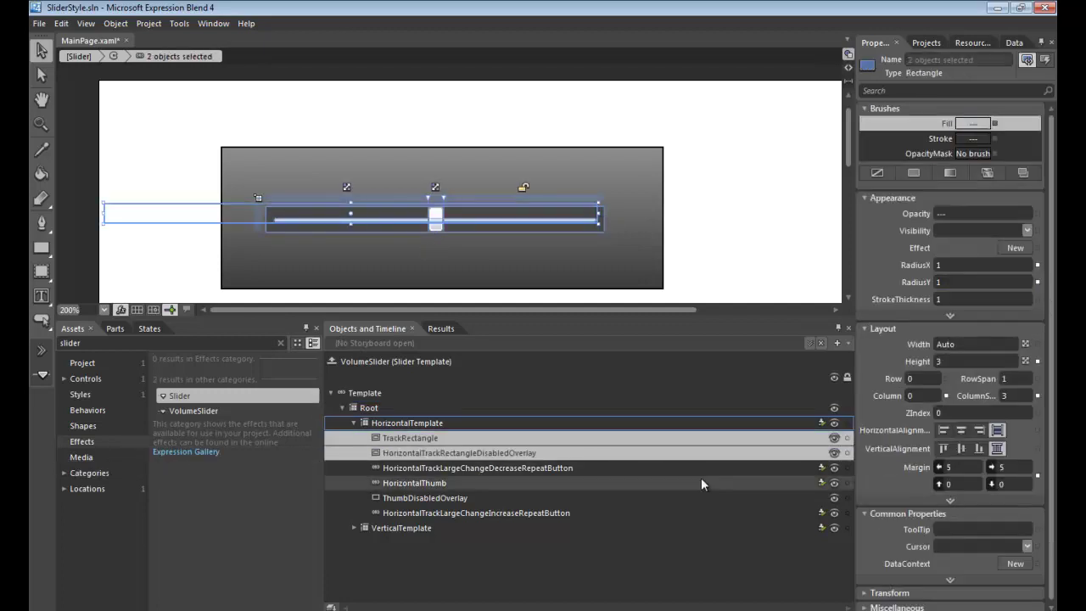
left_click(578, 496, "ctrl")
key("Delete")
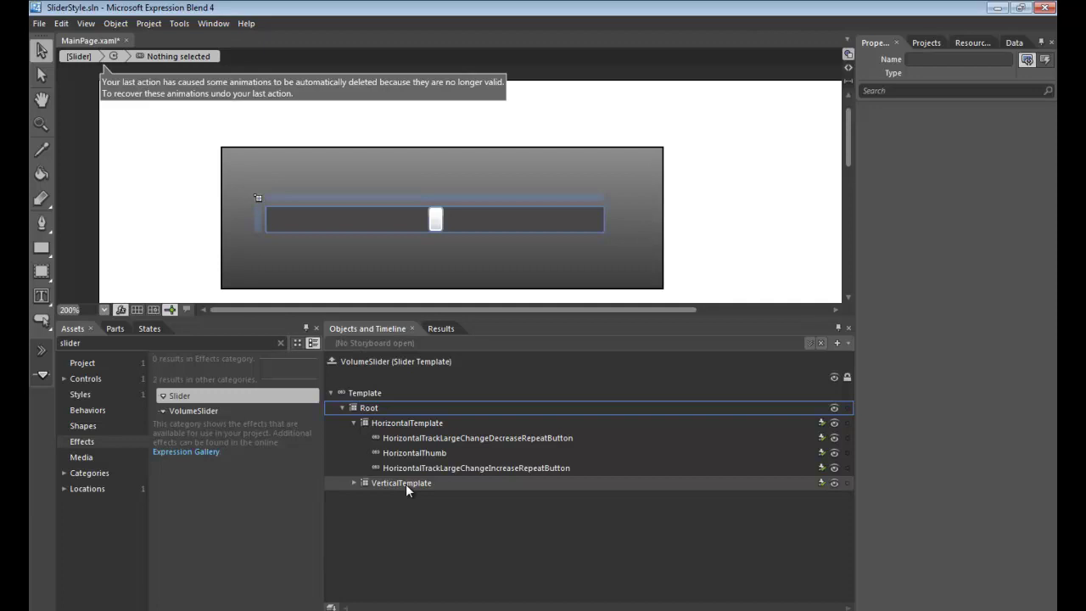
left_click(469, 424)
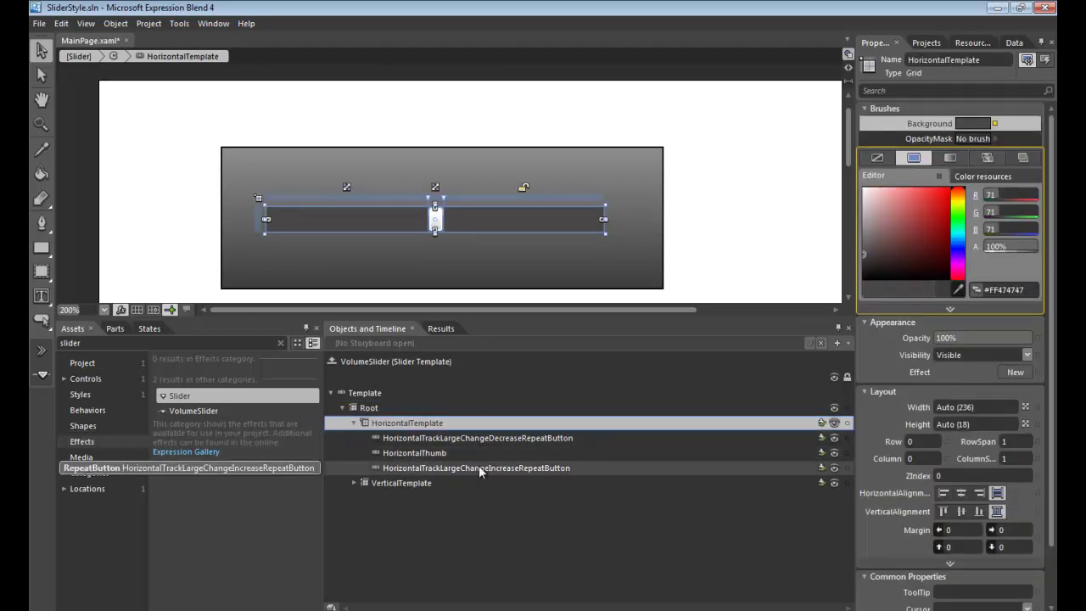
Reset the HorizontalTemplate grid's Background property to no brush
left_click(994, 123)
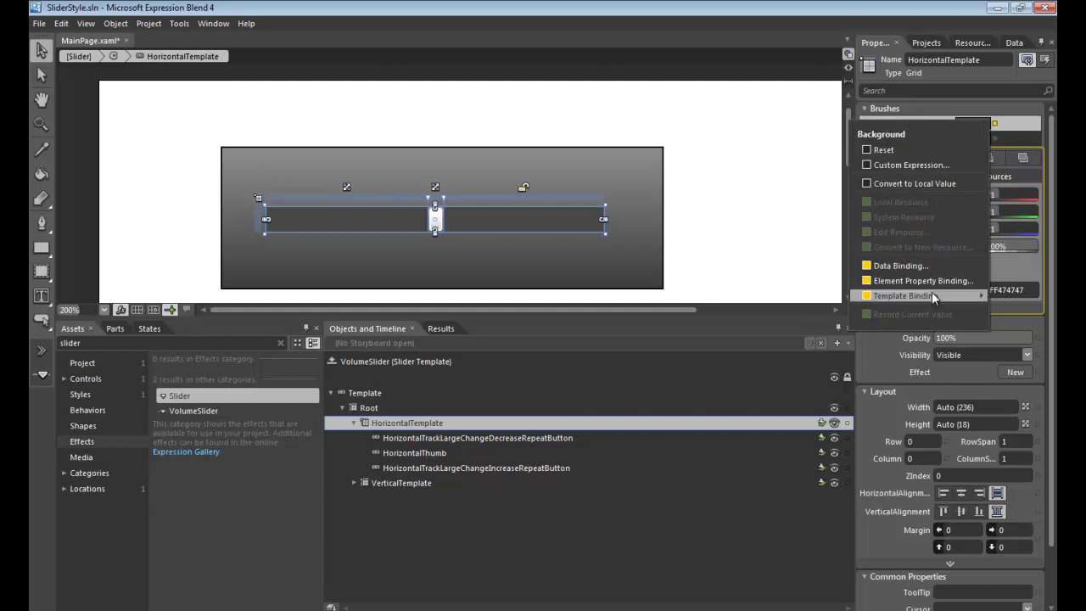
mouse_move(931, 294)
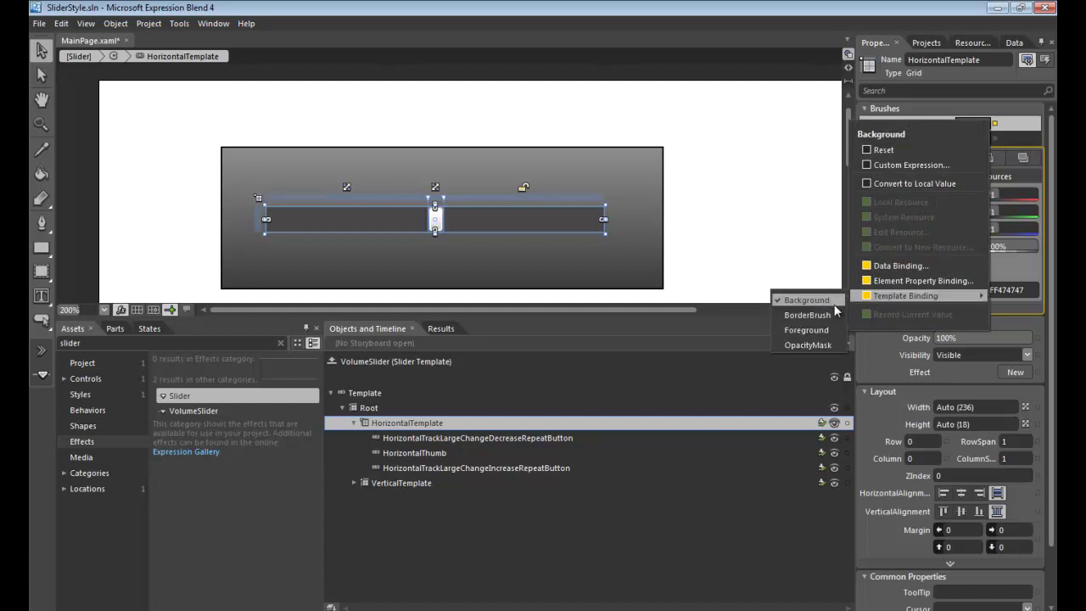
left_click(1013, 76)
left_click(997, 124)
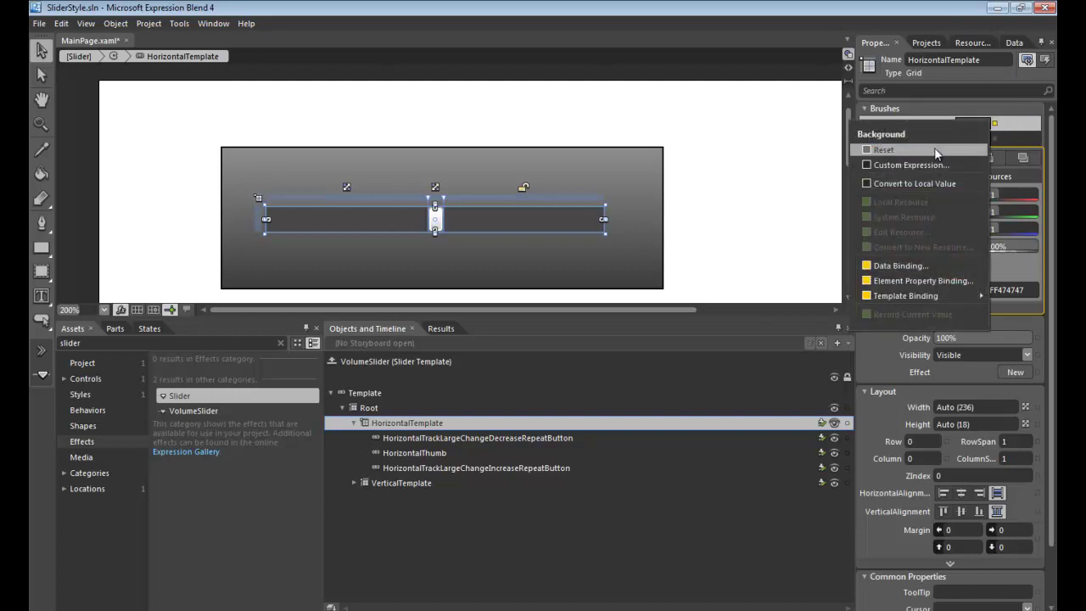
left_click(934, 147)
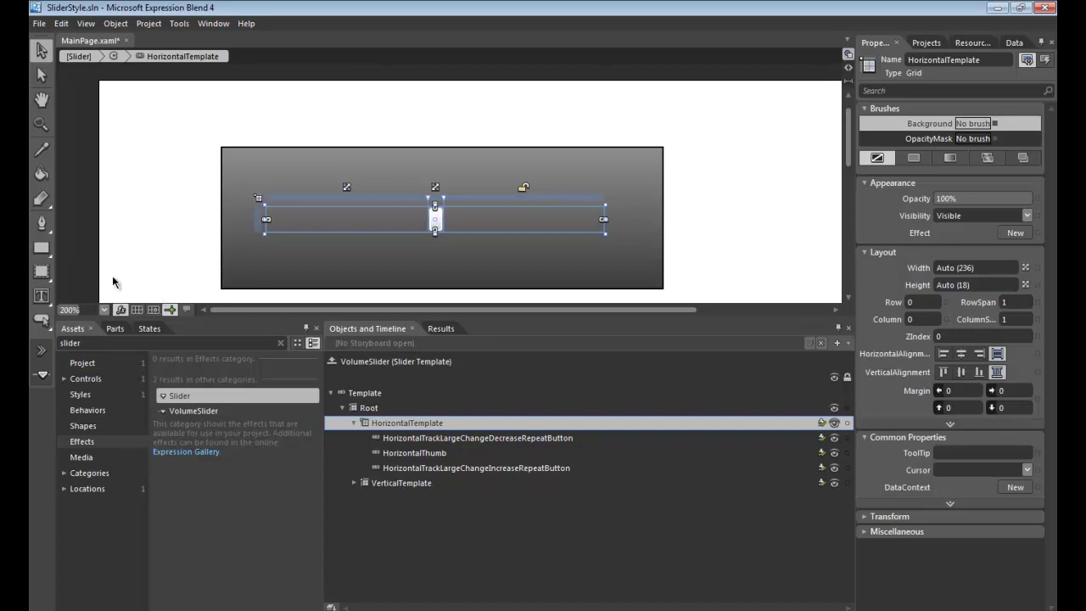
Choose the Border tool from the layout-container choices in the Tools panel
left_click(44, 277)
right_click(44, 277)
left_click(44, 271)
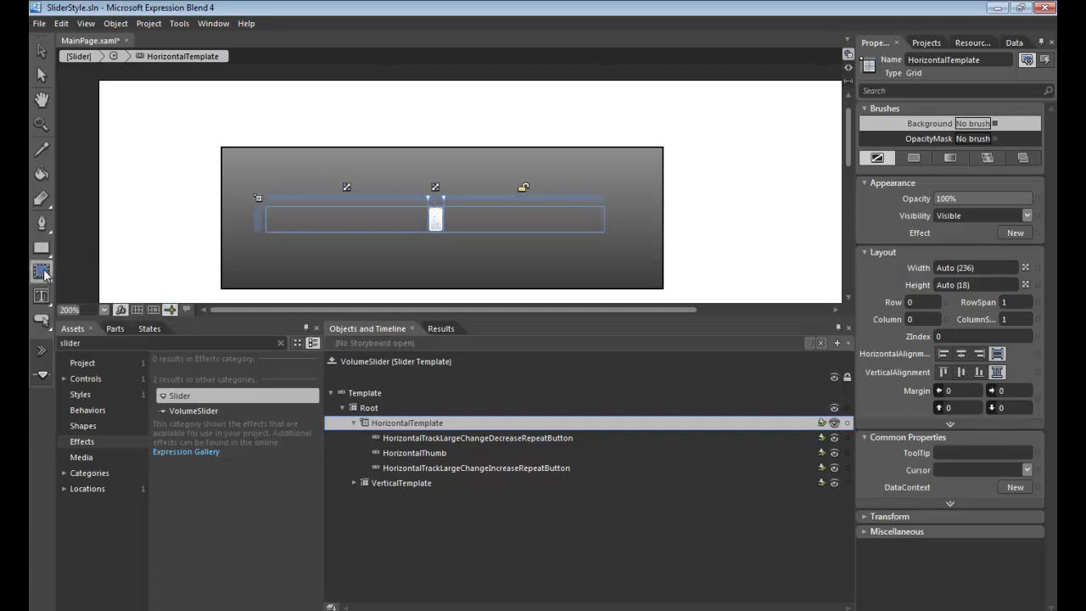
right_click(44, 272)
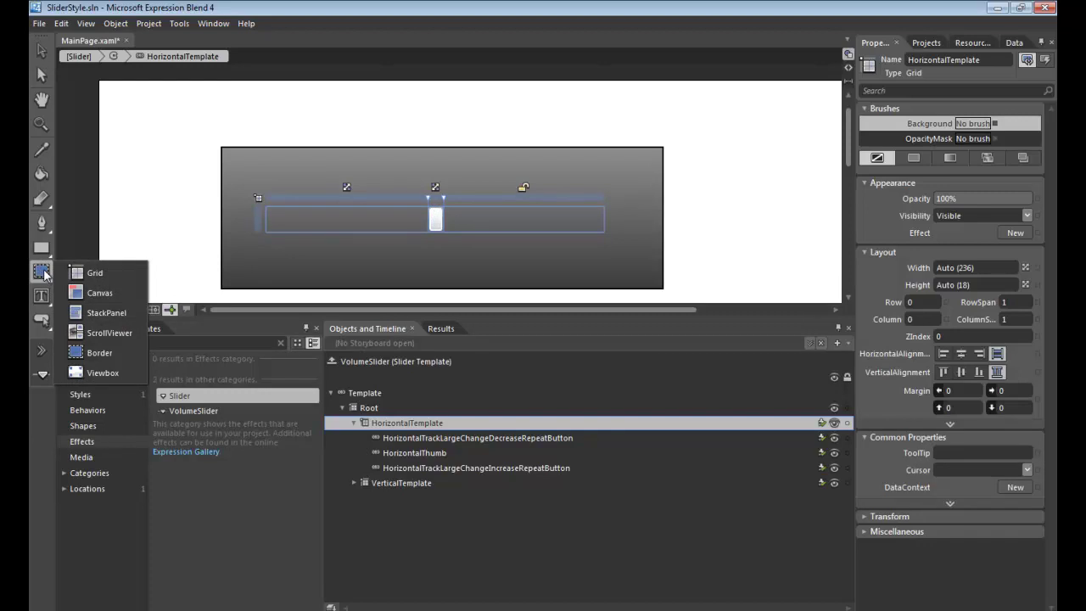
left_click(44, 274)
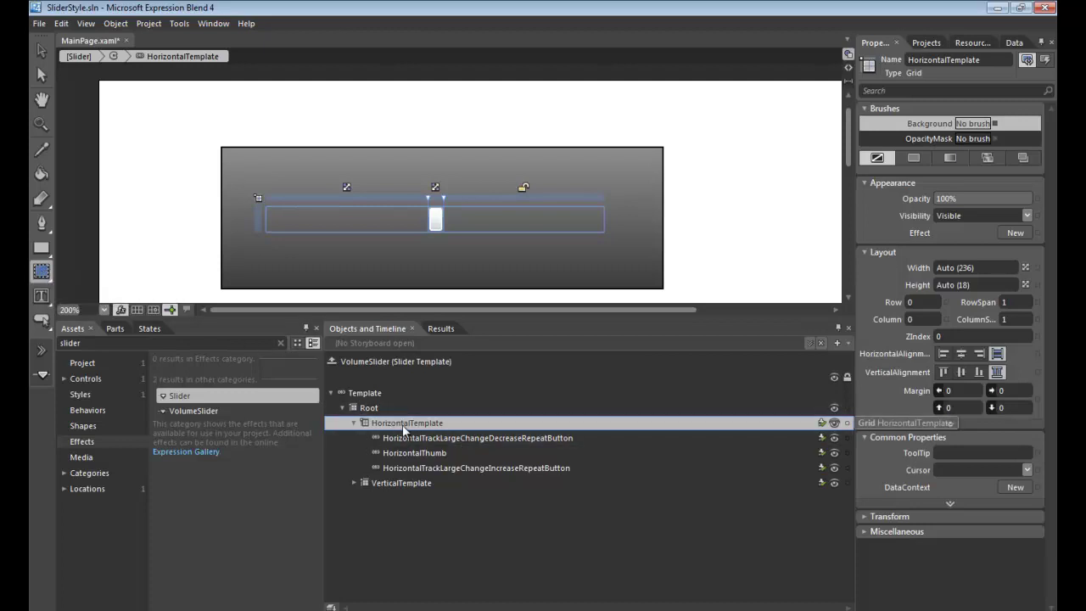
Draw a Border over the left part of the slider track and select it
left_click_drag(266, 207, 409, 230)
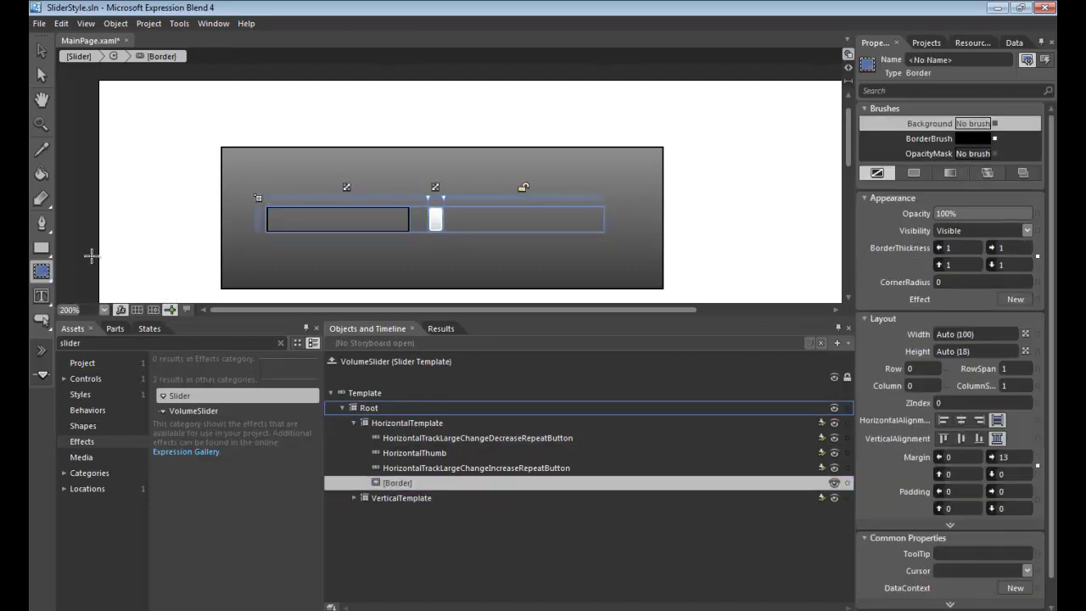
left_click(43, 54)
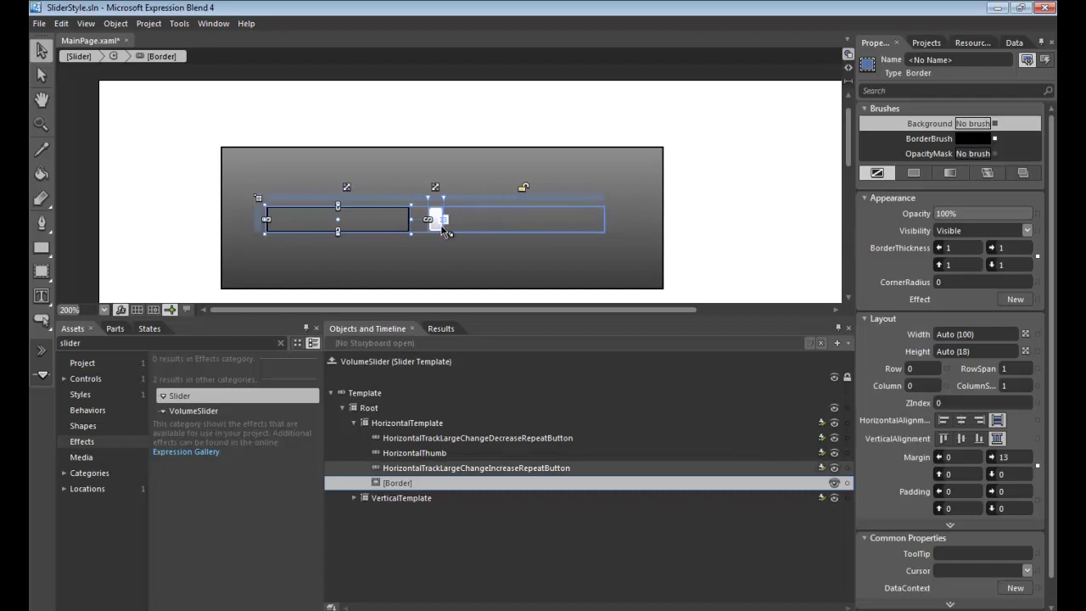
left_click(386, 426)
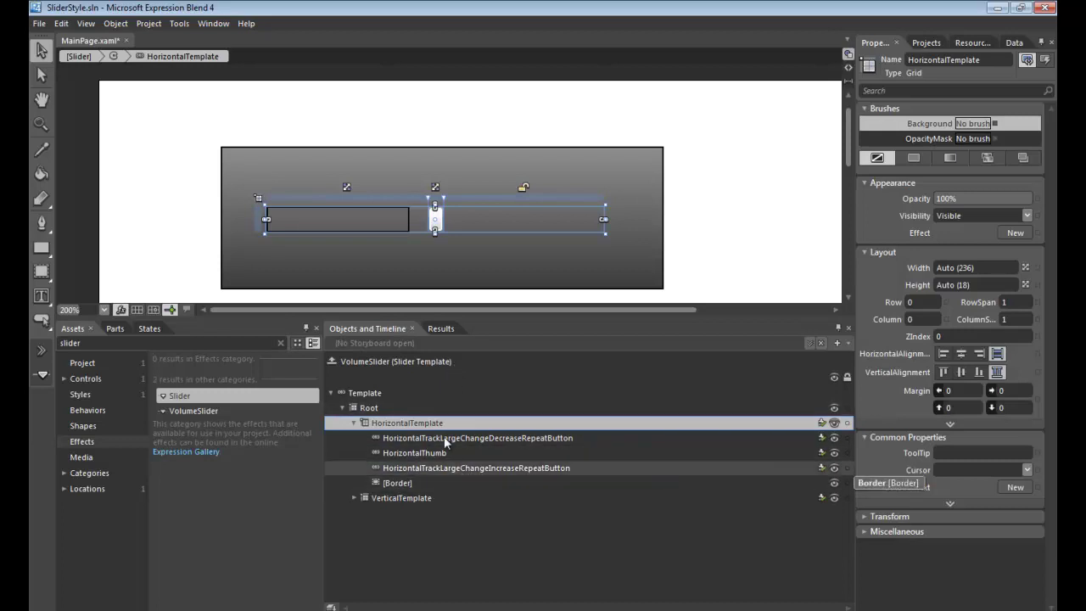
left_click(416, 480)
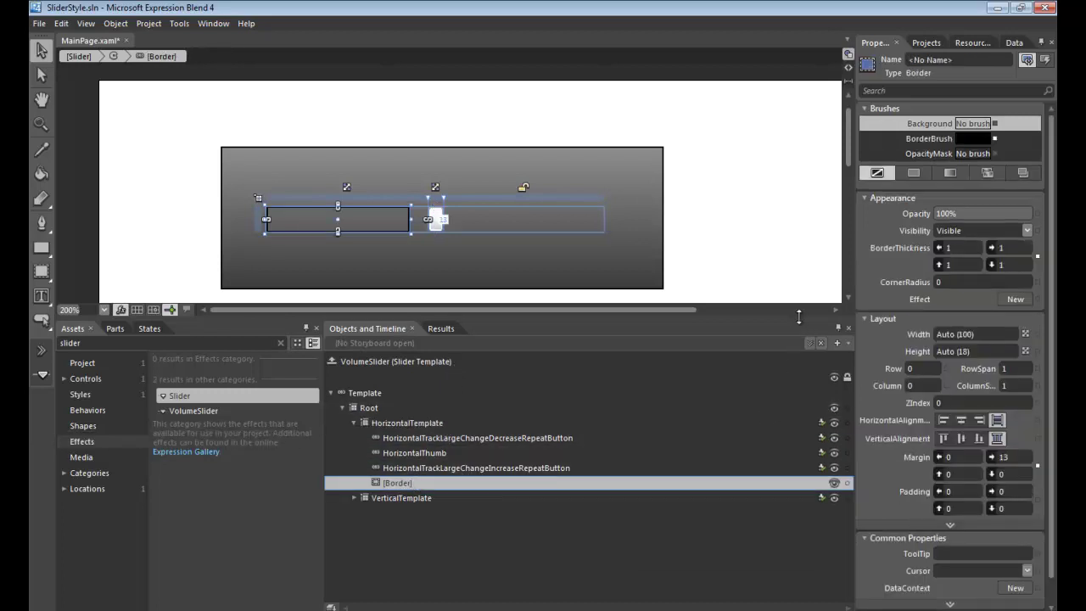
Set the Border's ColumnSpan to 3 and its right Margin to 0
left_click(1009, 386)
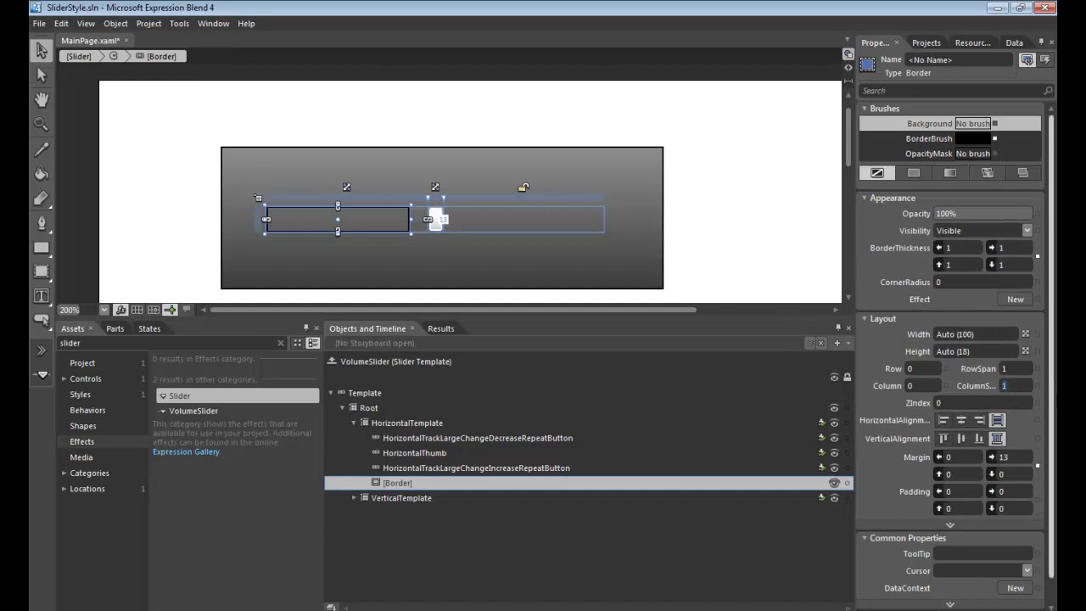
type("3")
key("Return")
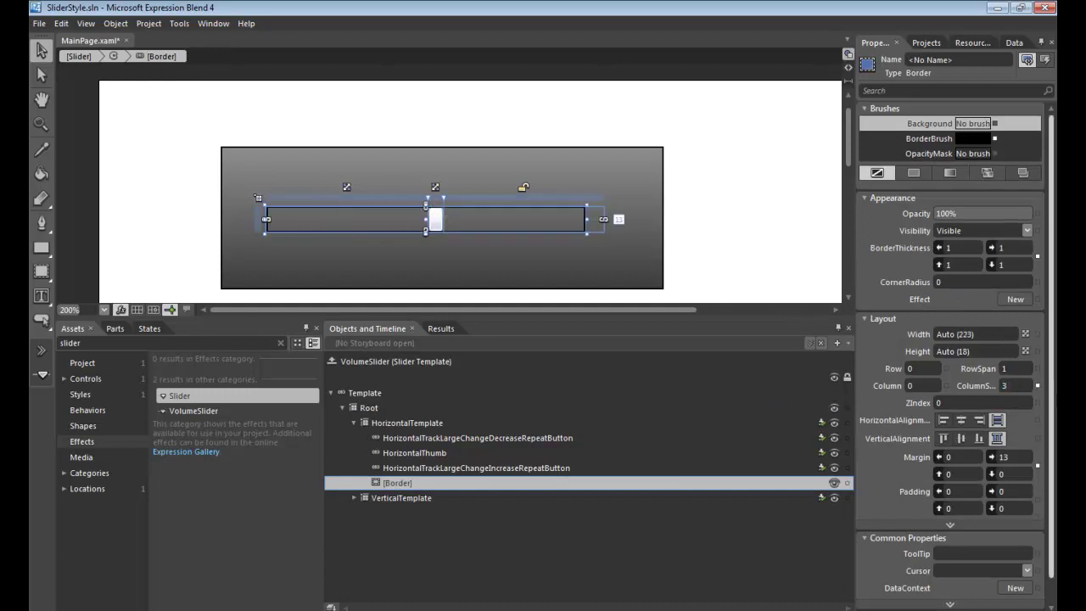
left_click(1021, 455)
type("0")
key("Return")
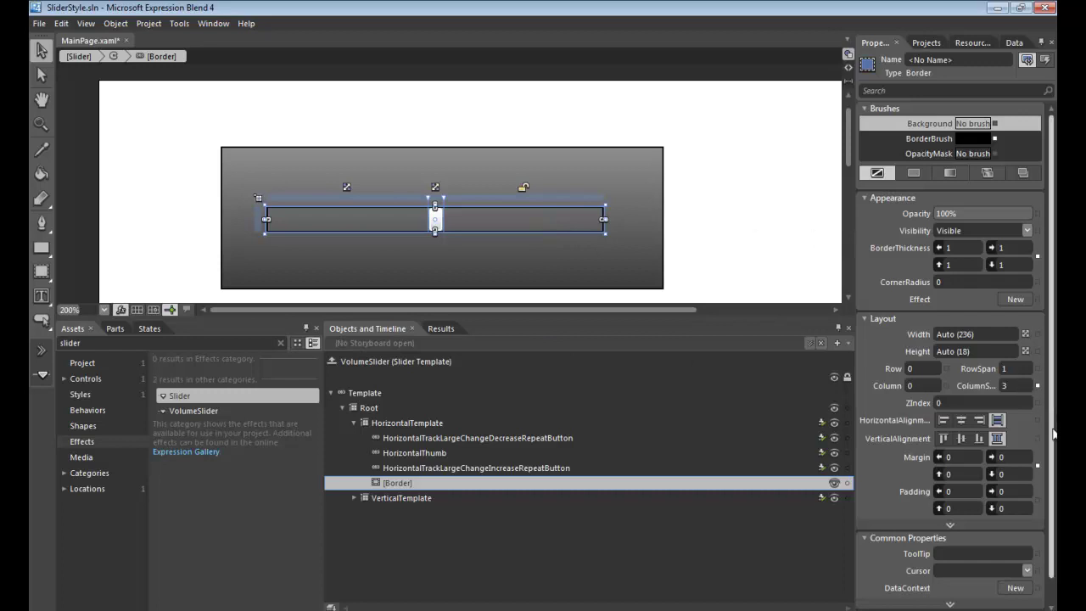
Give the track border top and bottom margins of 4
left_click(964, 479)
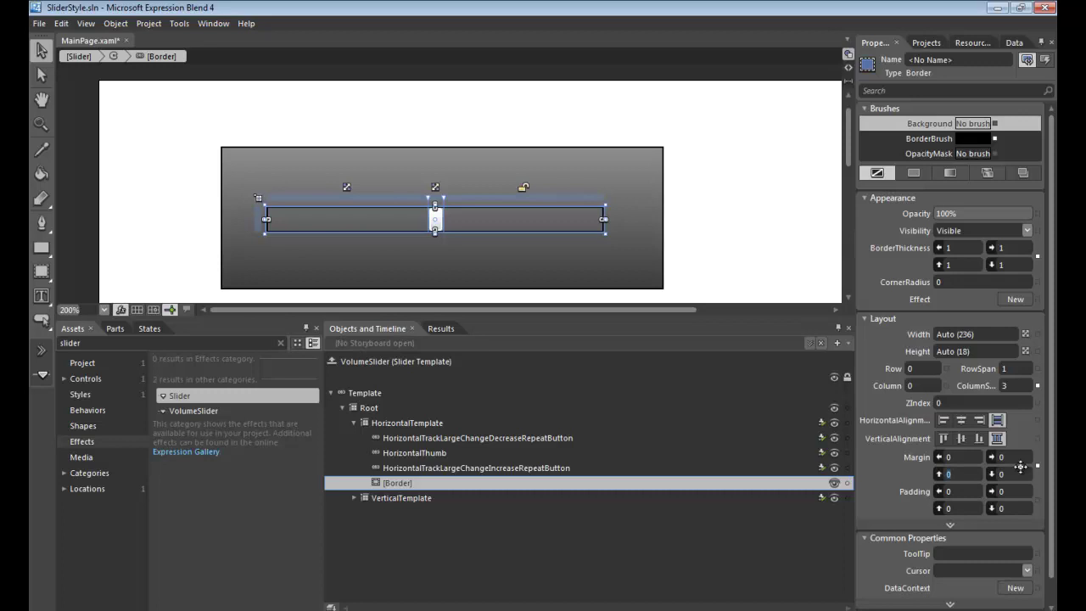
type("4")
left_click(1014, 469)
type("4")
key("Return")
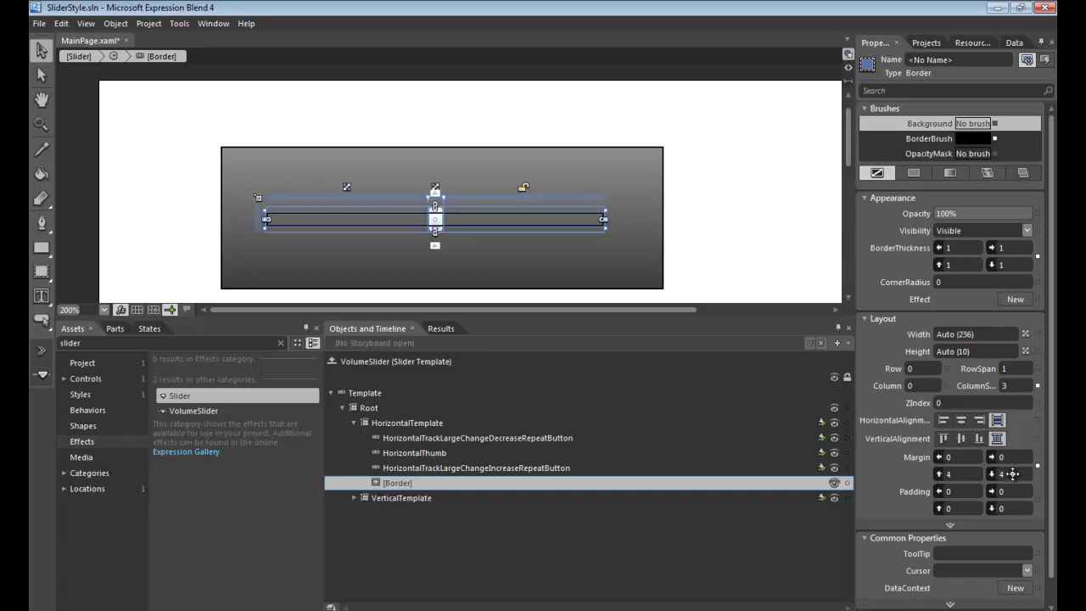
Round the border with corner radius 4 and move it first in HorizontalTemplate, behind the thumb
scroll(700, 257, "up", 1)
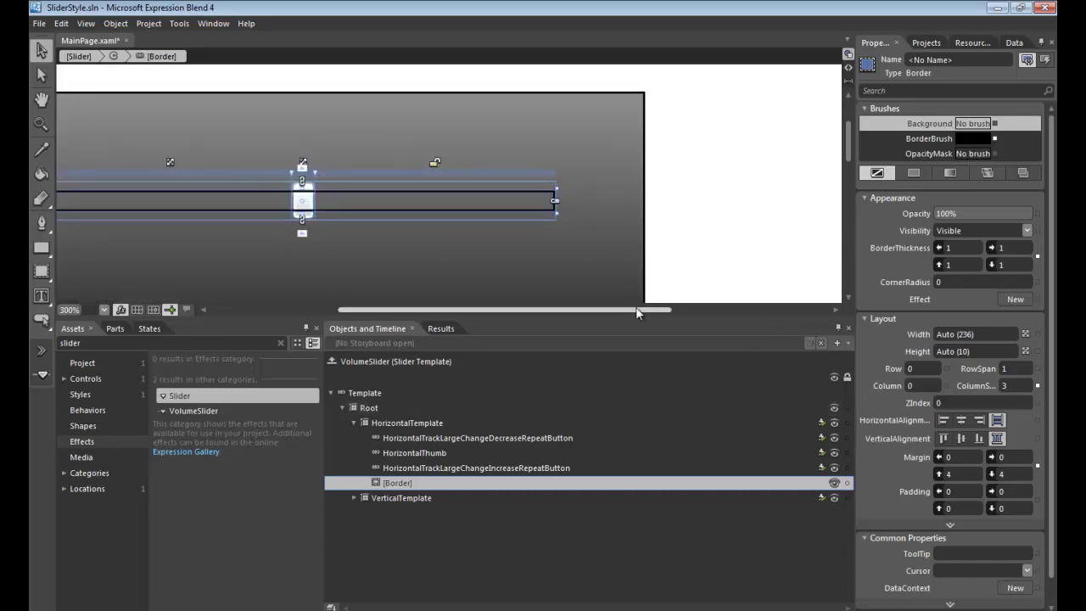
left_click_drag(630, 312, 599, 313)
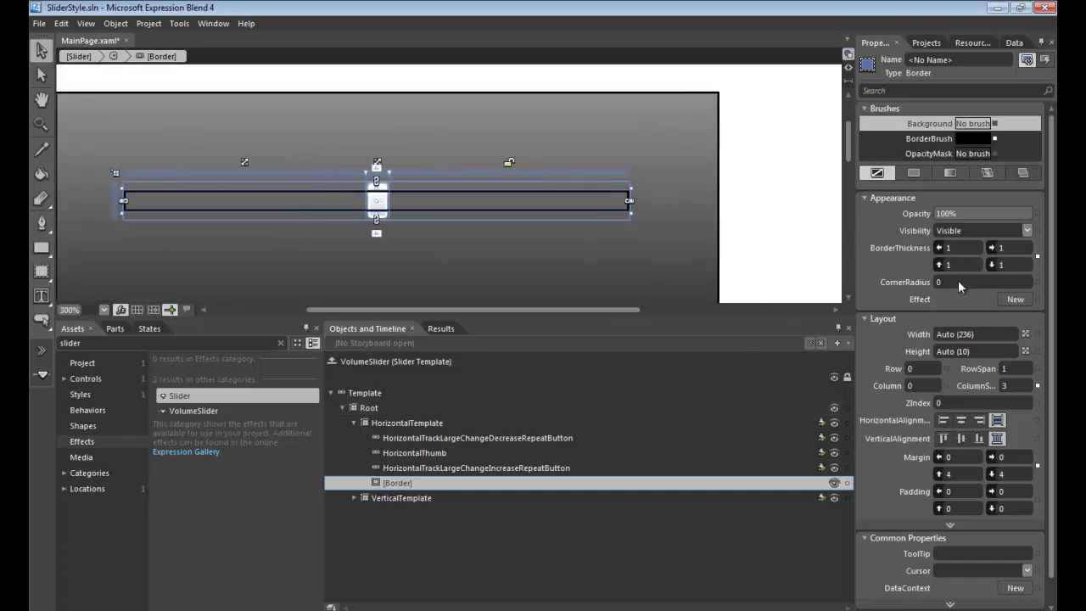
key("Return")
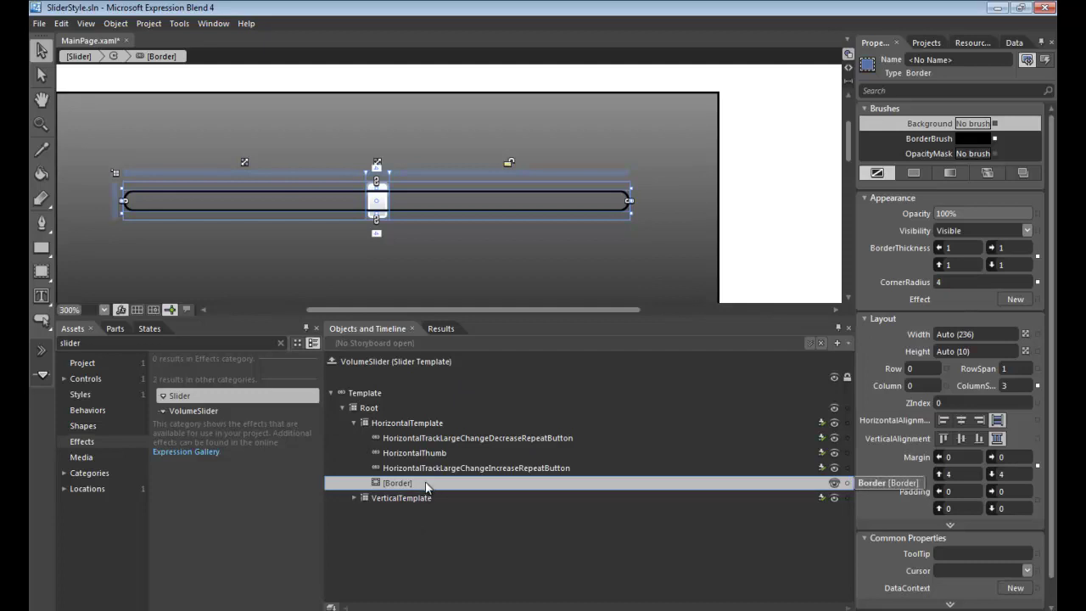
left_click_drag(428, 483, 434, 436)
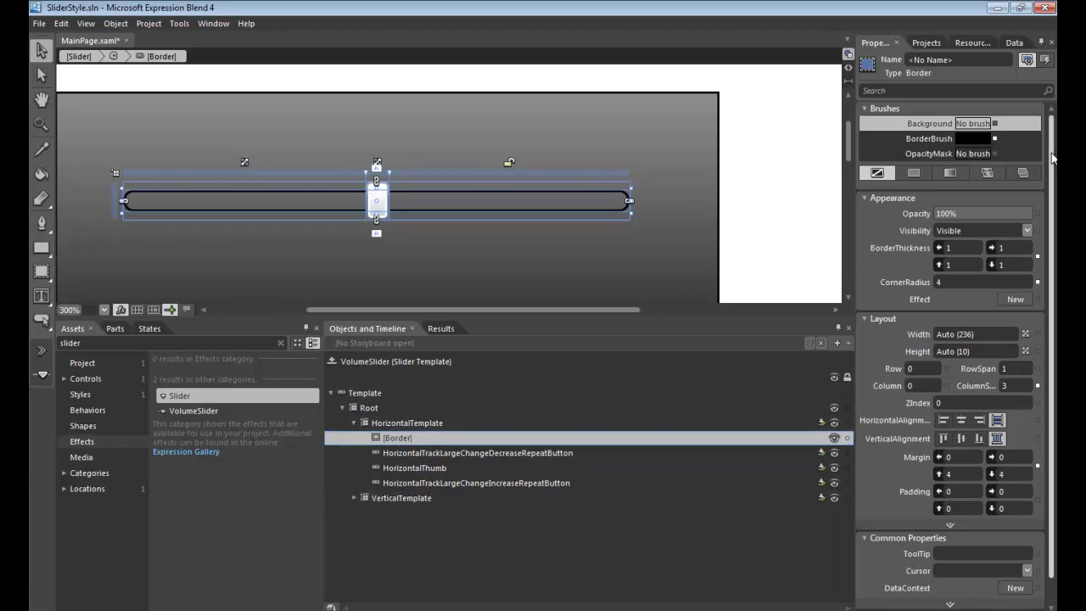
Template-bind the track border's Background to the slider's Background and paste a copy into HorizontalTemplate
left_click(995, 125)
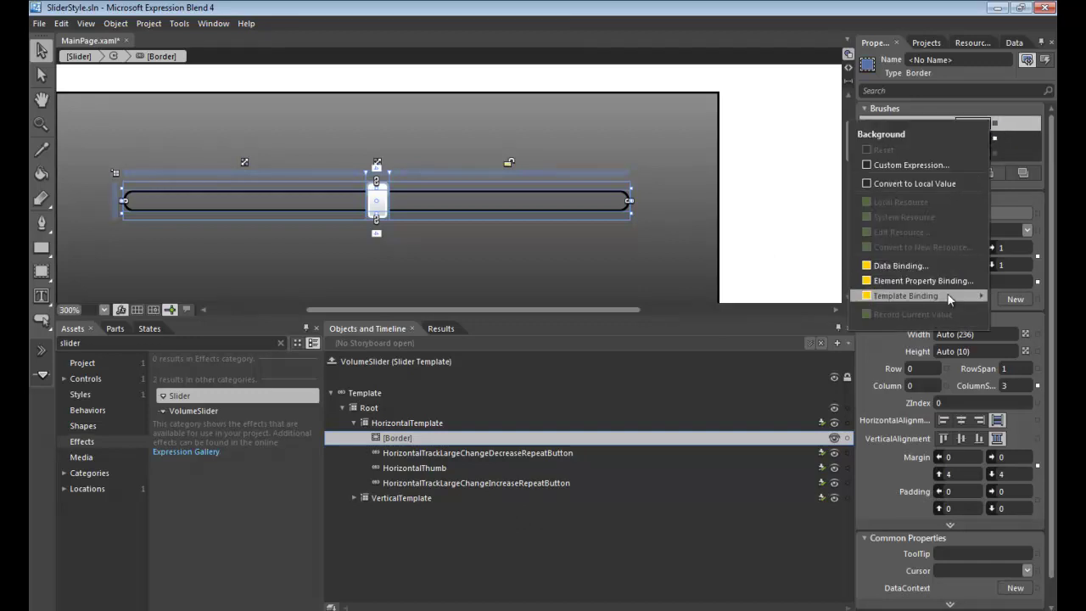
mouse_move(950, 299)
left_click(830, 302)
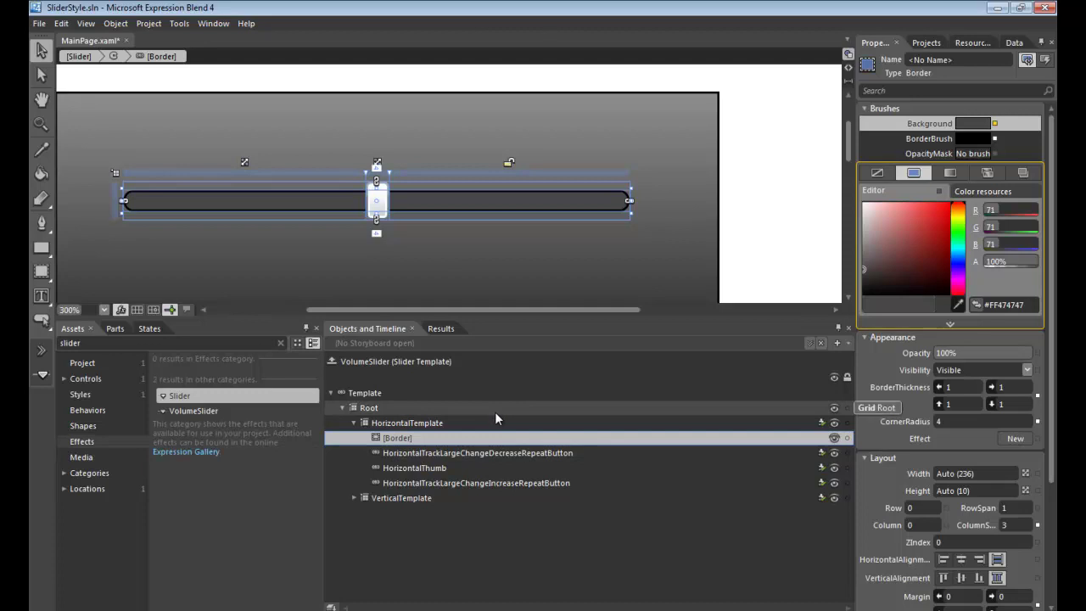
key("ctrl+v")
left_click_drag(436, 498, 420, 451)
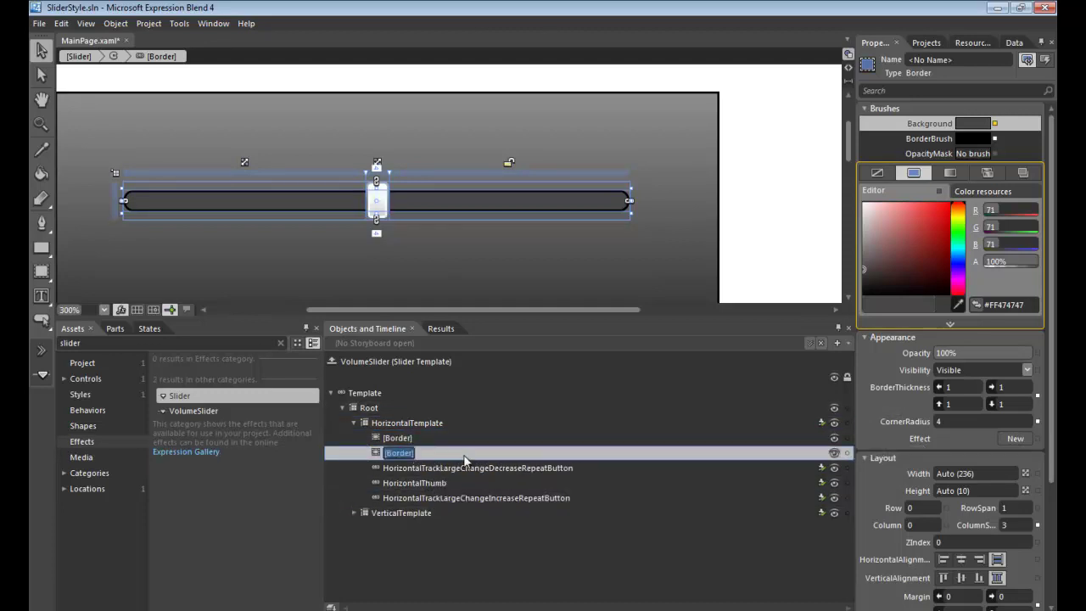
Name the copied border BottomHighlight and reset its background to no fill
type("BottomHighlight")
key("Return")
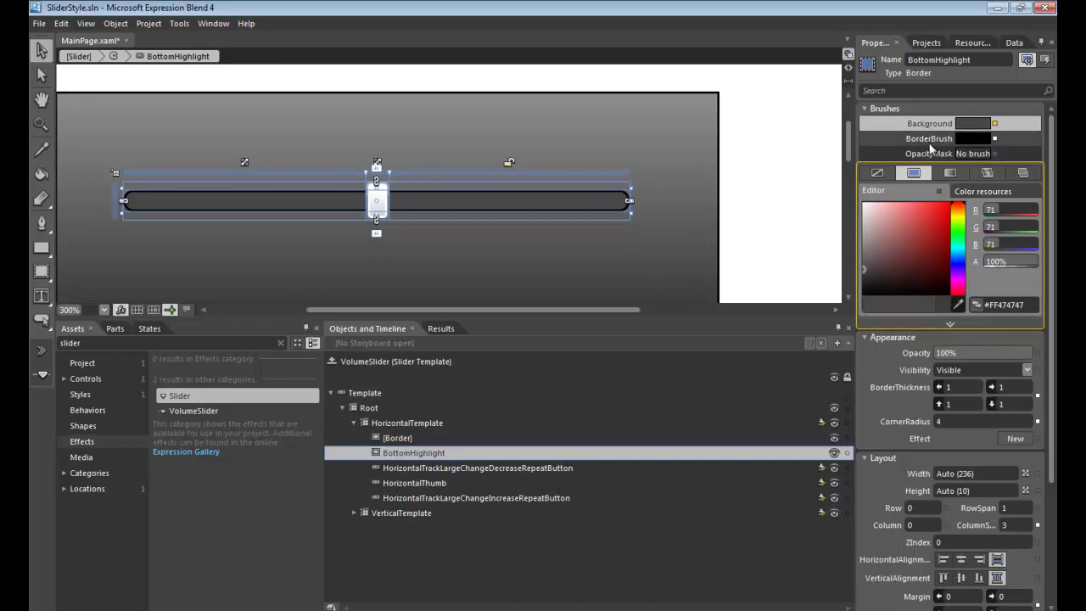
left_click(994, 123)
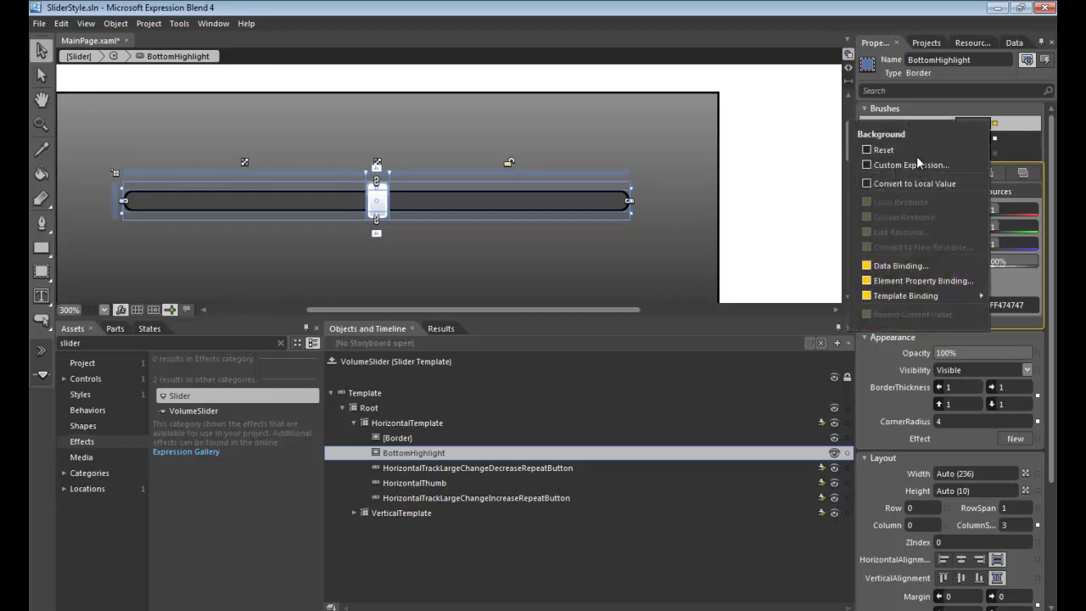
left_click(914, 150)
Make BottomHighlight's border brush white with thickness 0,0,0,1 so only the bottom edge shows
left_click(934, 143)
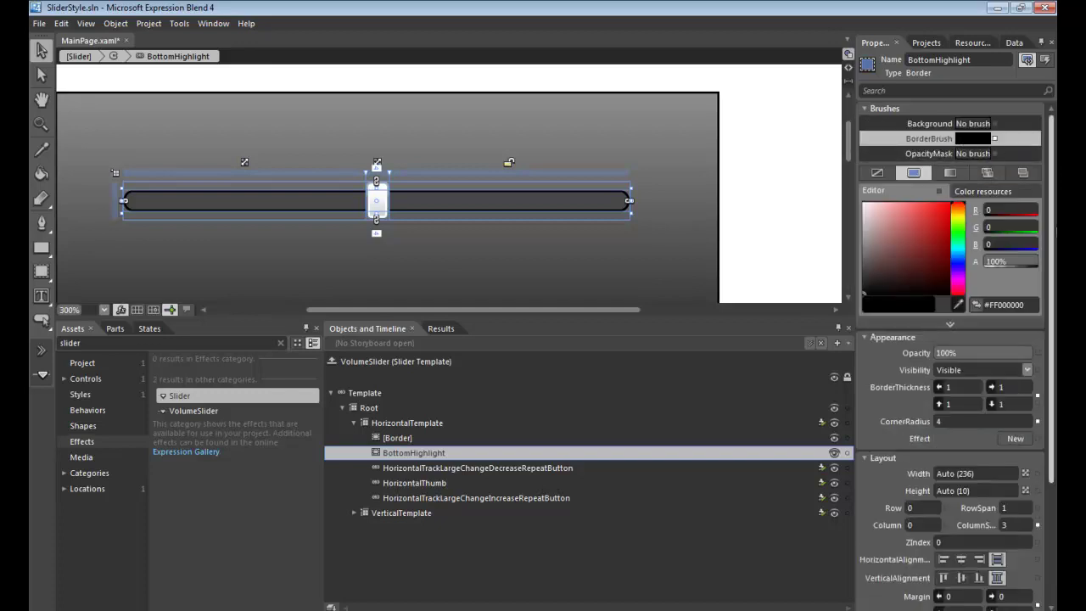
left_click_drag(873, 276, 855, 193)
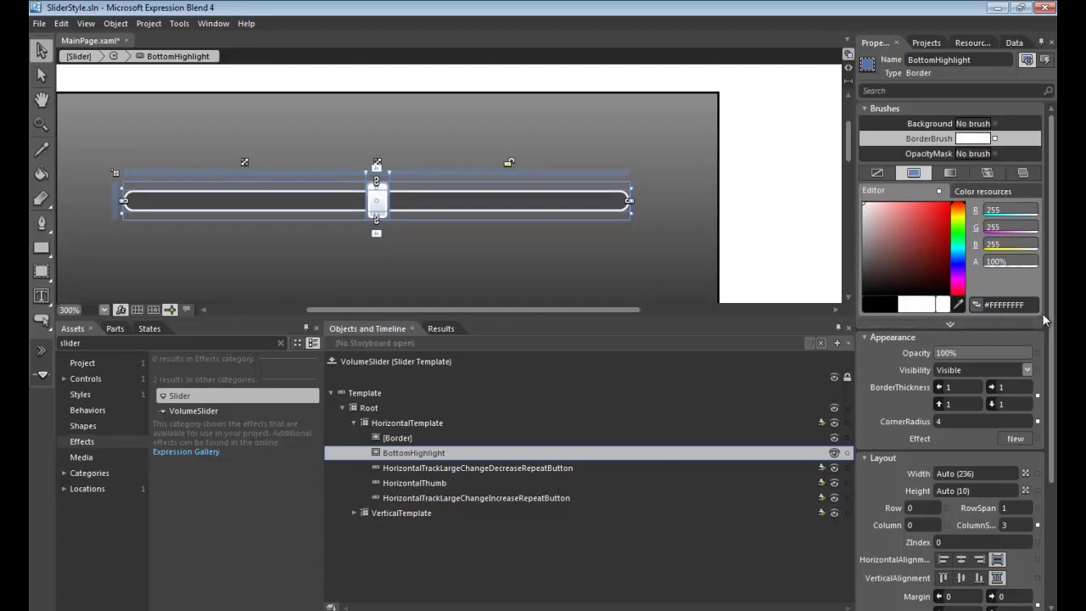
mouse_move(1052, 314)
left_mouse_down()
mouse_move(1050, 367)
mouse_move(1050, 346)
left_mouse_up()
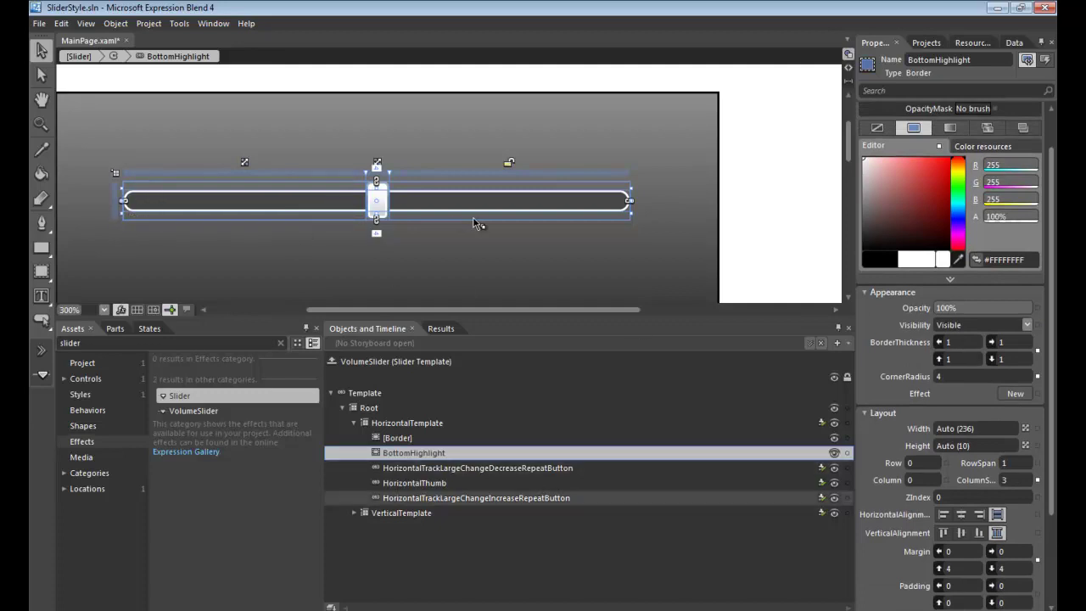
left_click(962, 342)
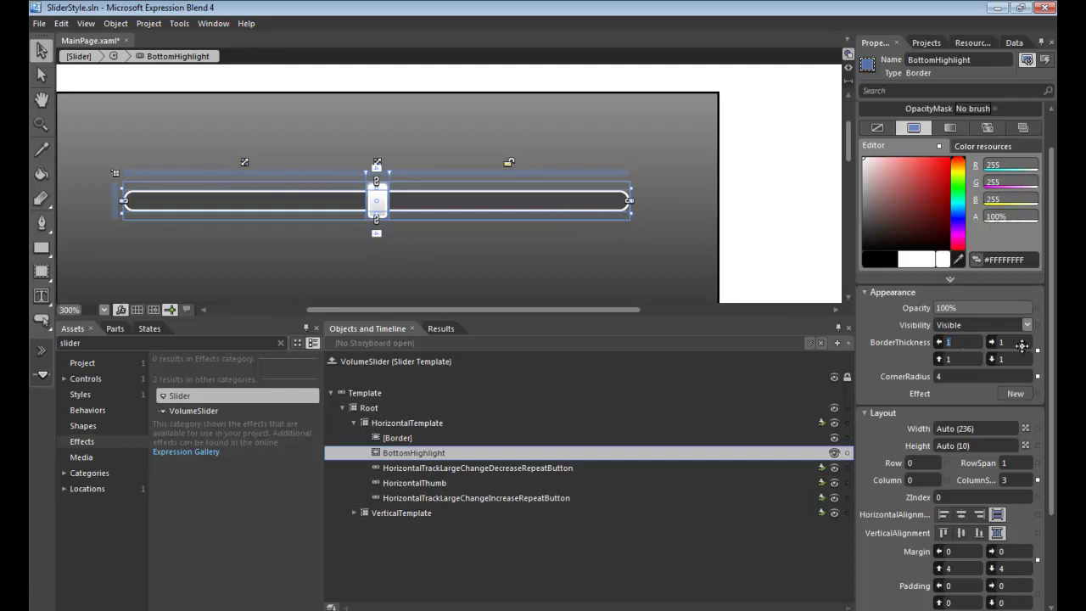
type("0")
key("Tab")
type("0")
key("Tab")
type("0")
key("Tab")
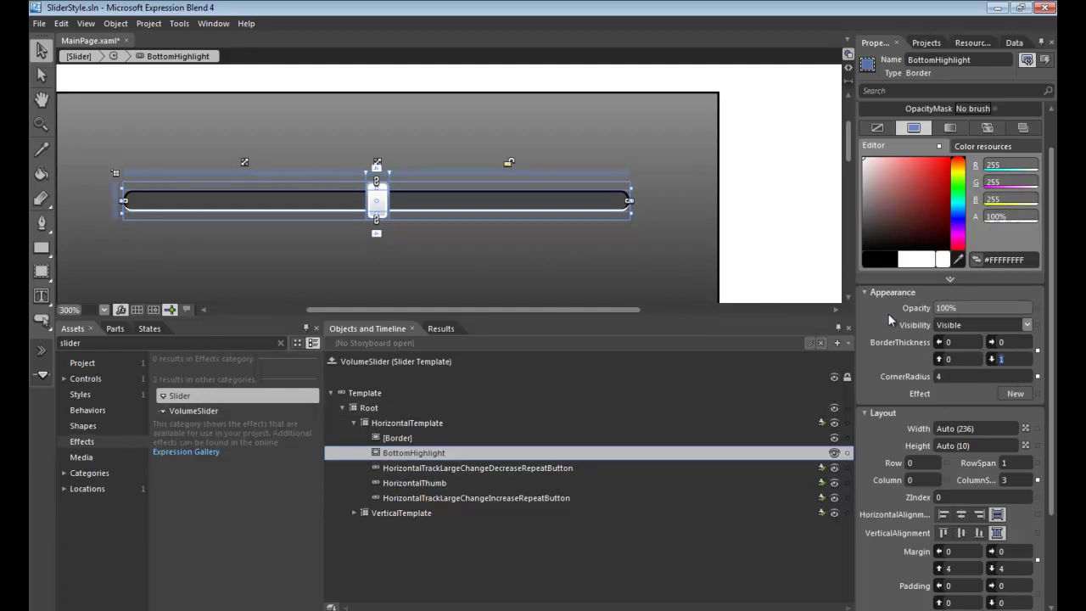
Set BottomHighlight's bottom margin to 3 and the white edge's opacity to 40%
scroll(1055, 464, "down", 1)
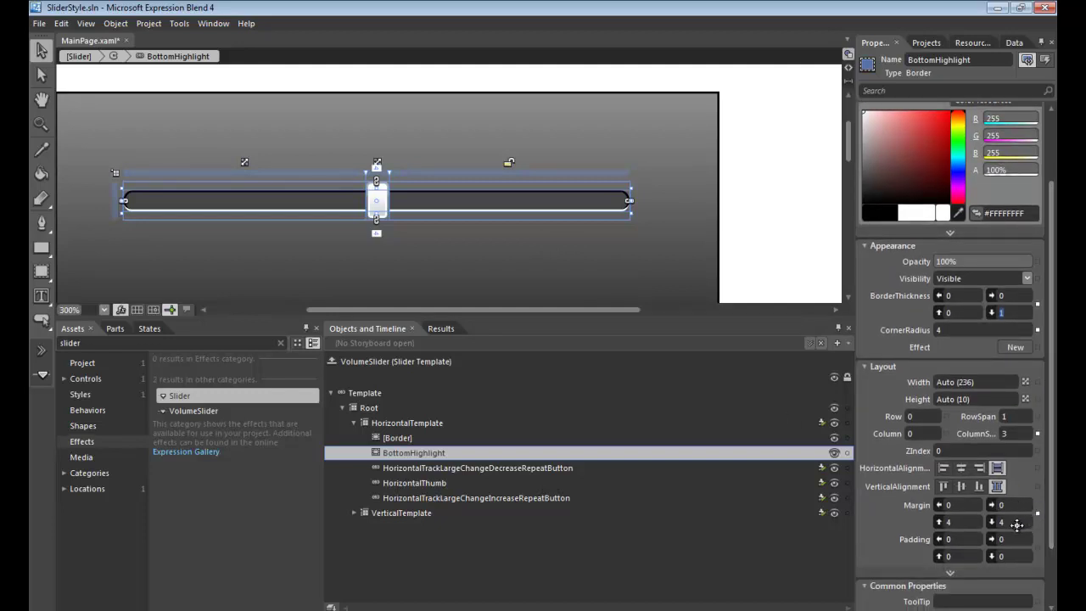
left_click(1020, 523)
type("3")
key("Return")
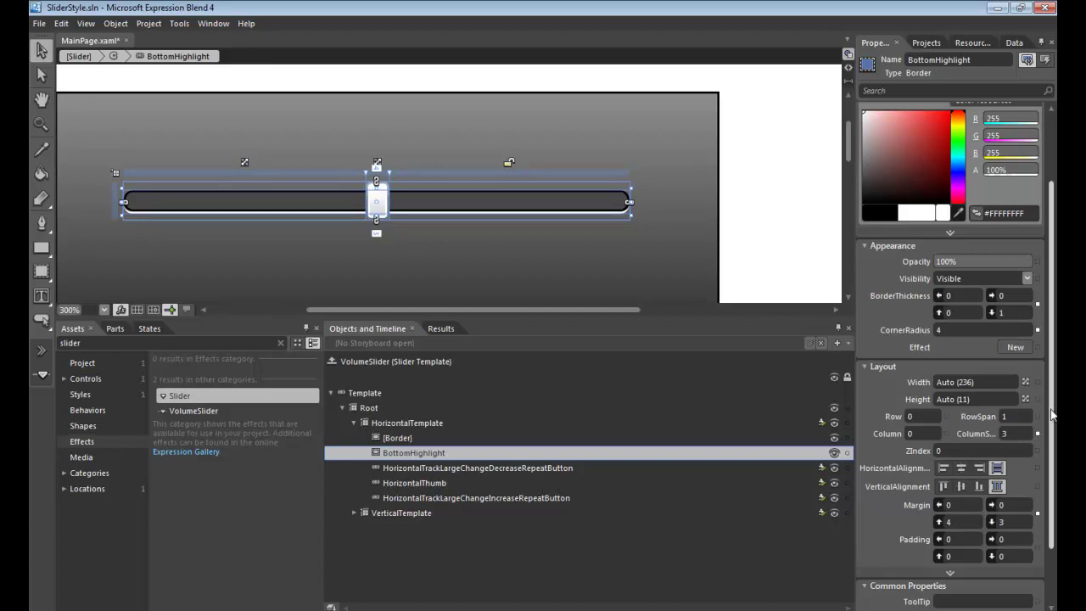
left_click_drag(1052, 419, 1055, 323)
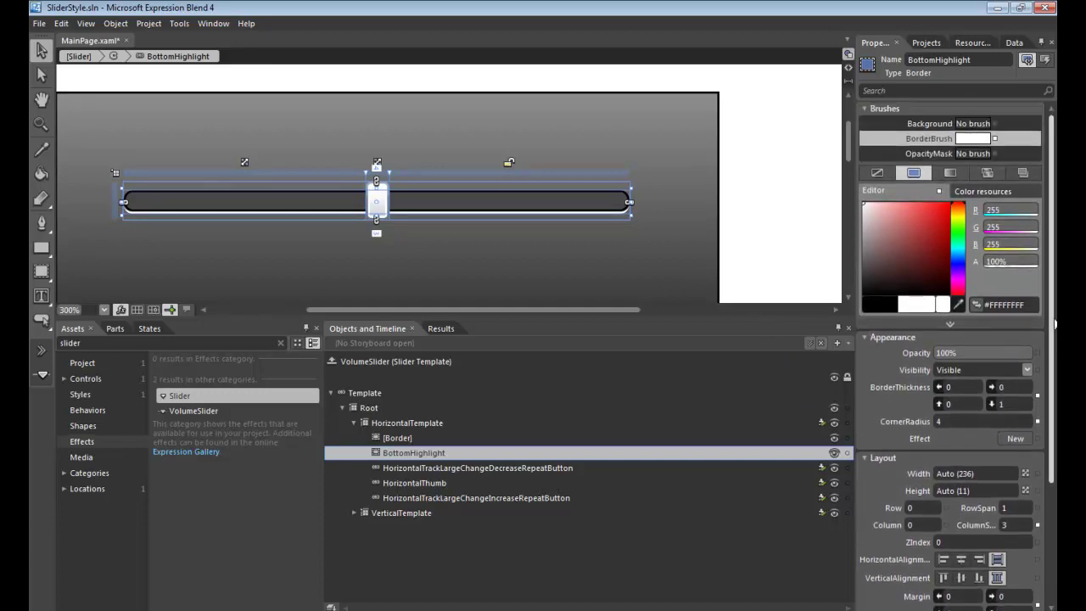
left_click(1009, 264)
key("Return")
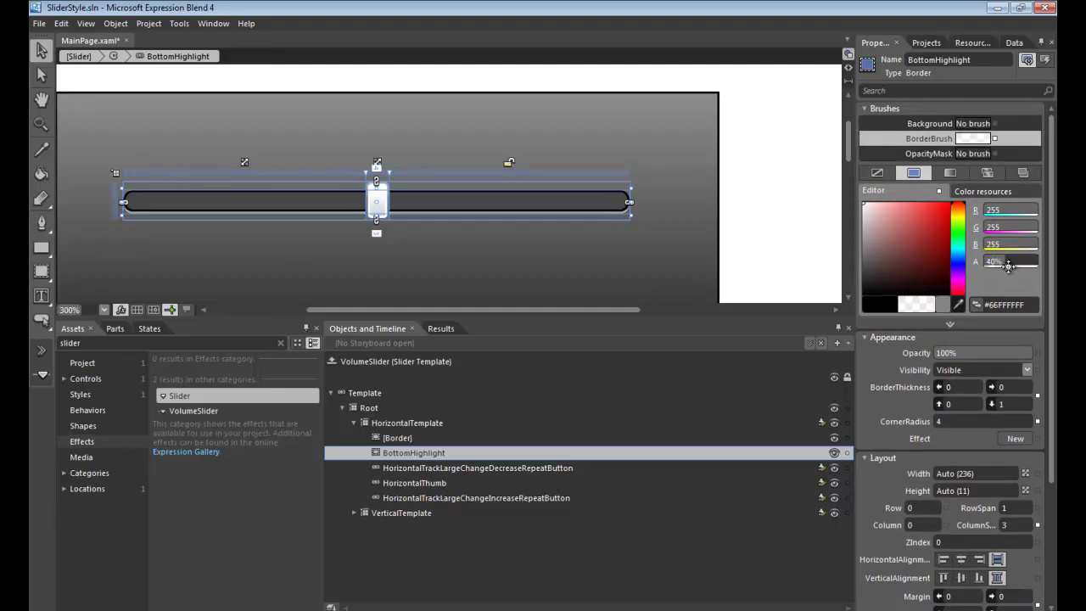
left_click(764, 265)
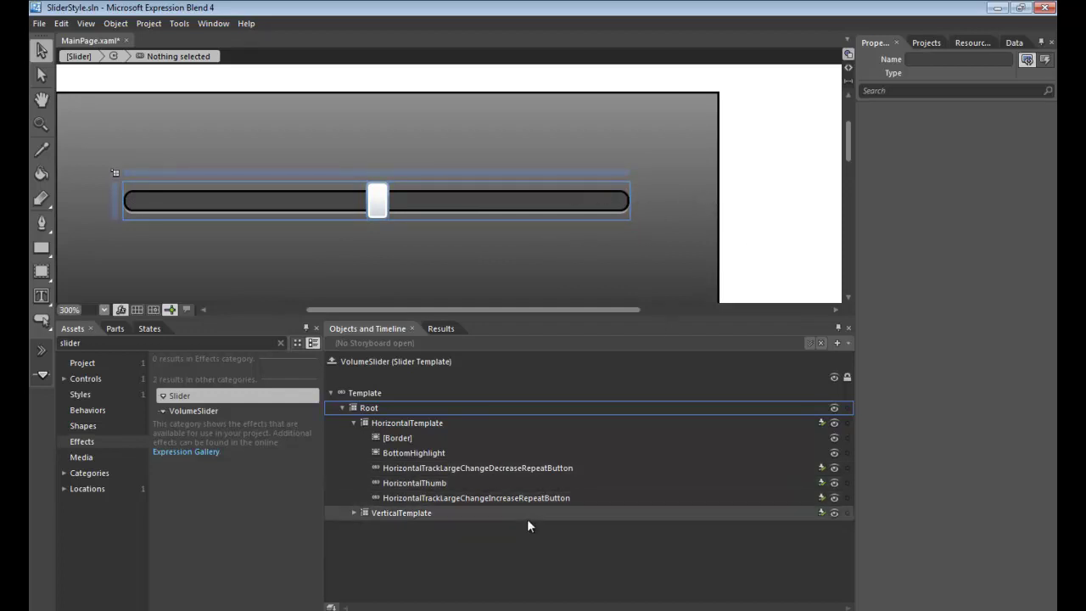
Duplicate the track border, place the copy below the original, and name it Shadow
left_click(521, 436)
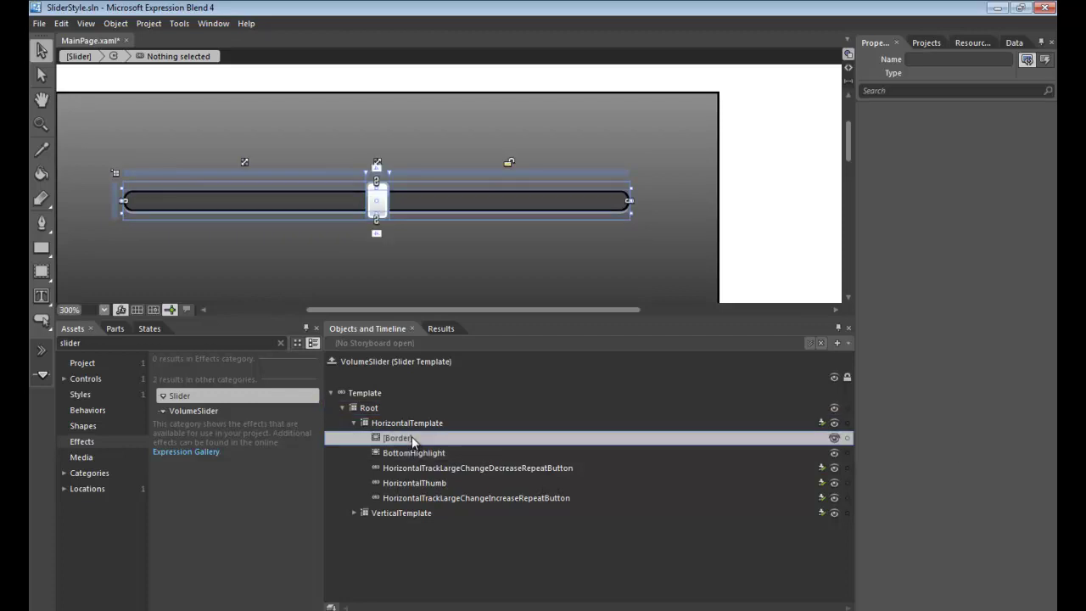
key("ctrl+c")
key("ctrl+v")
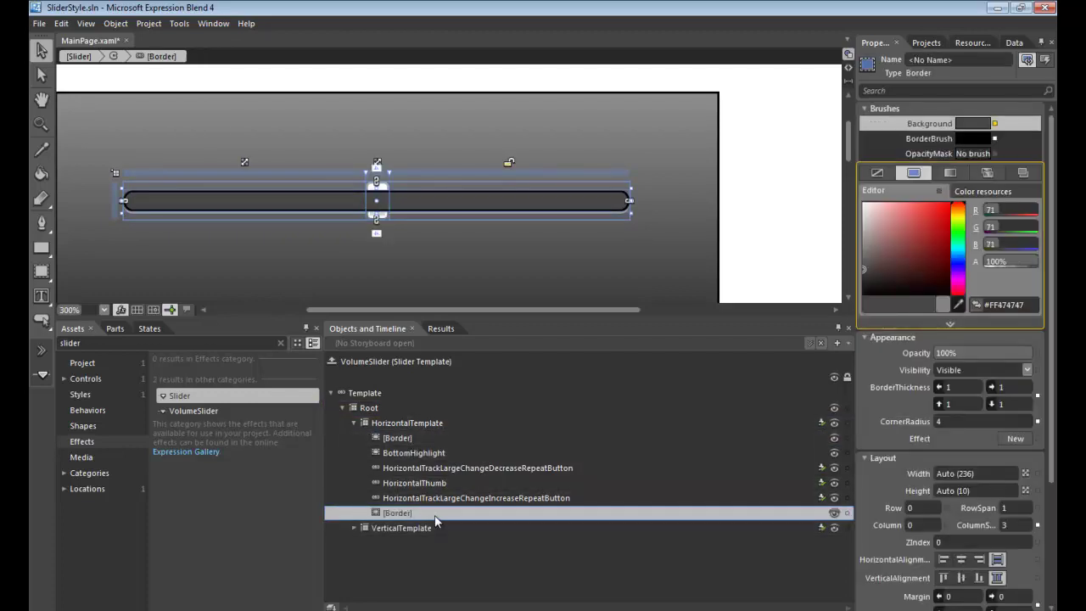
left_click_drag(424, 514, 418, 453)
left_click(414, 456)
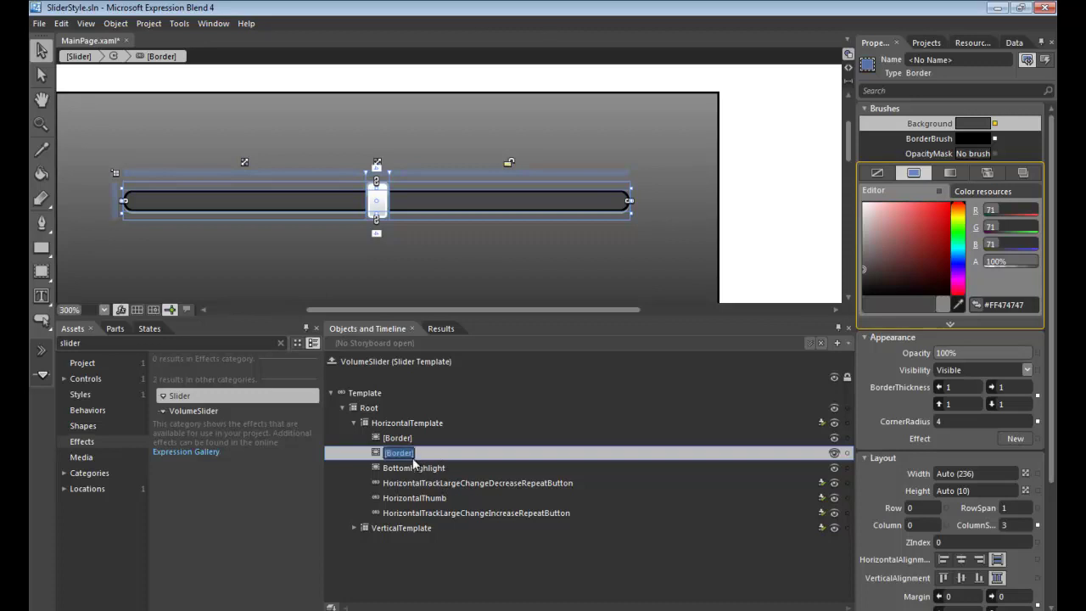
type("Shadow")
key("Return")
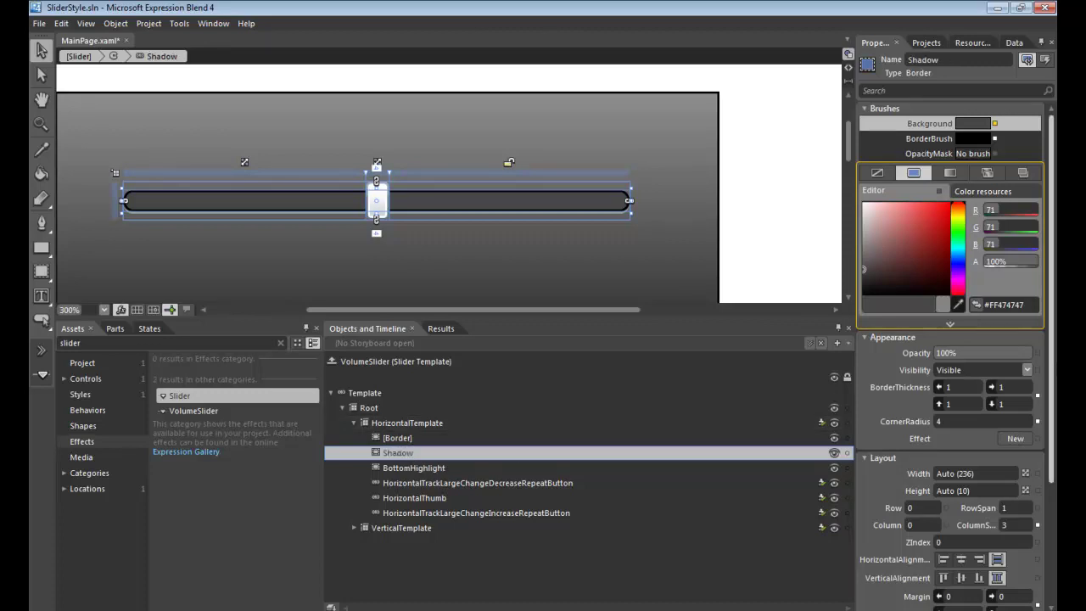
Reset Shadow's background to no fill, adjust its border colour, and set top margin 5
left_click(995, 123)
left_click(927, 145)
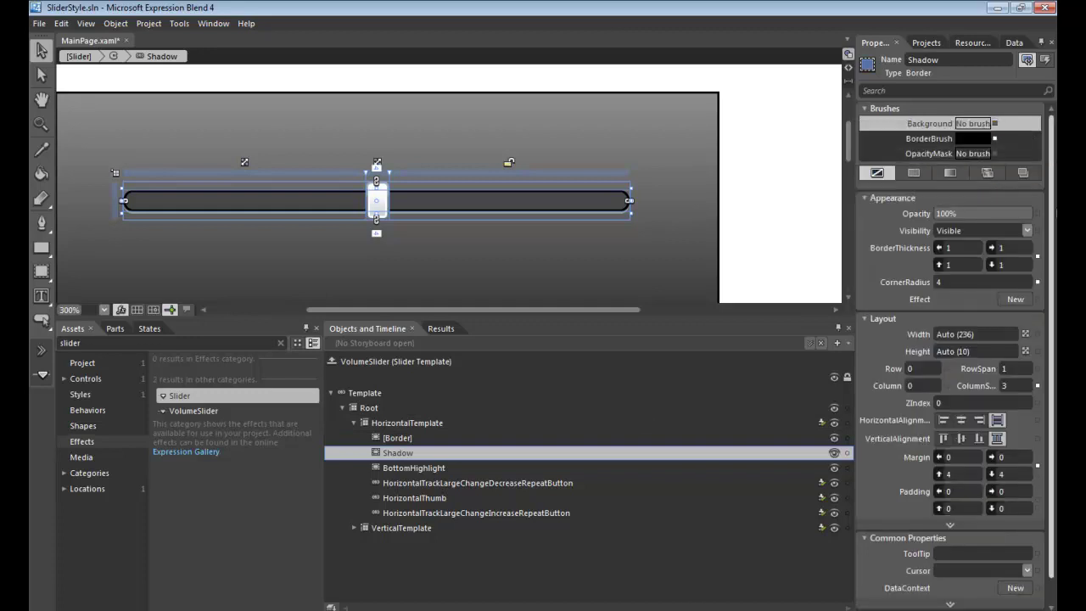
left_click(930, 137)
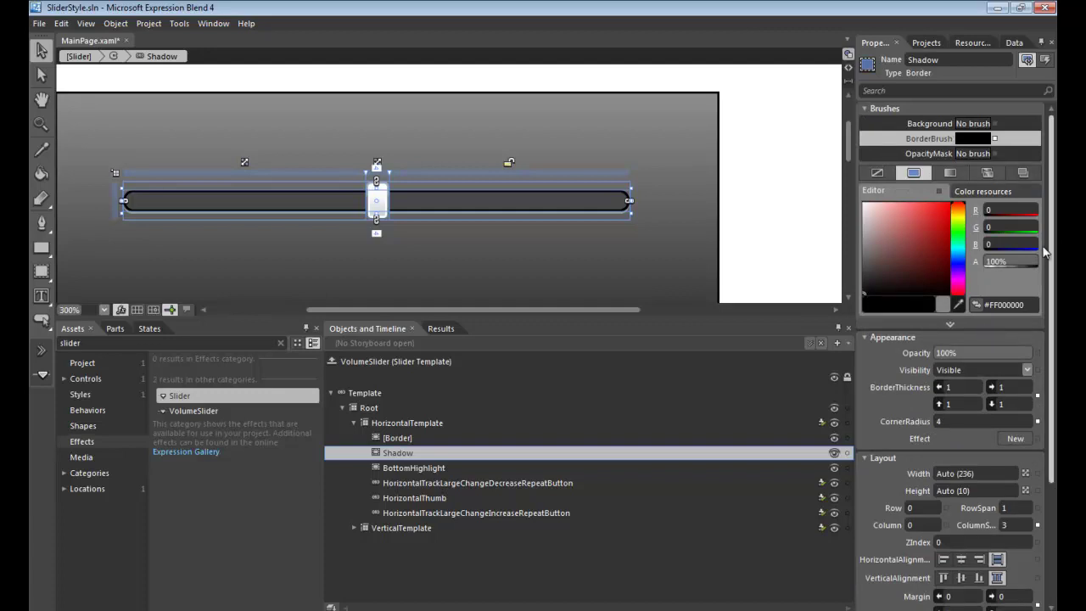
left_click_drag(1052, 279, 1053, 322)
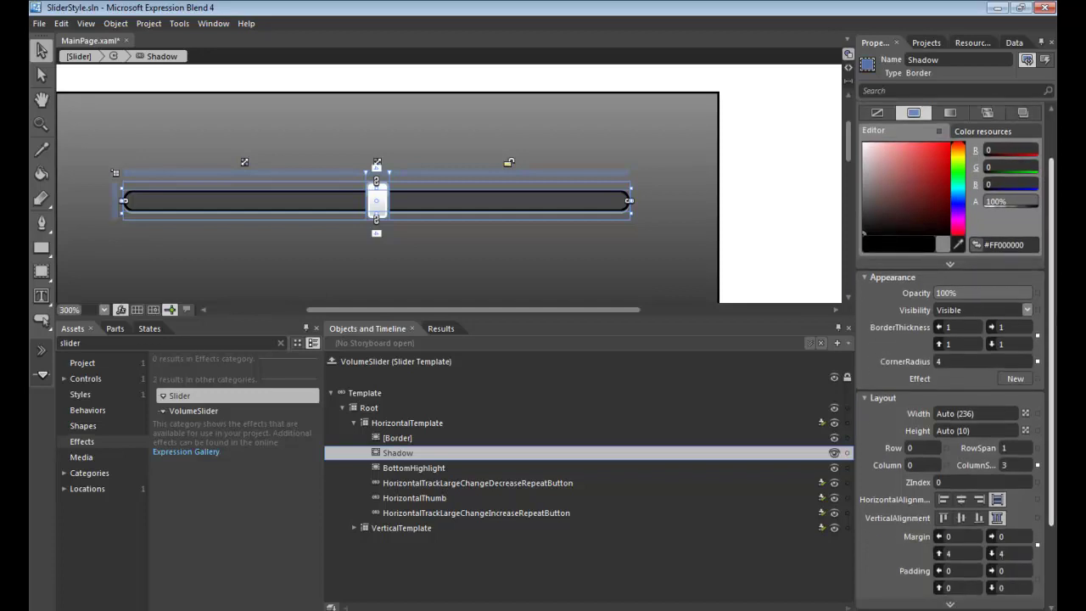
scroll(984, 481, "down", 3)
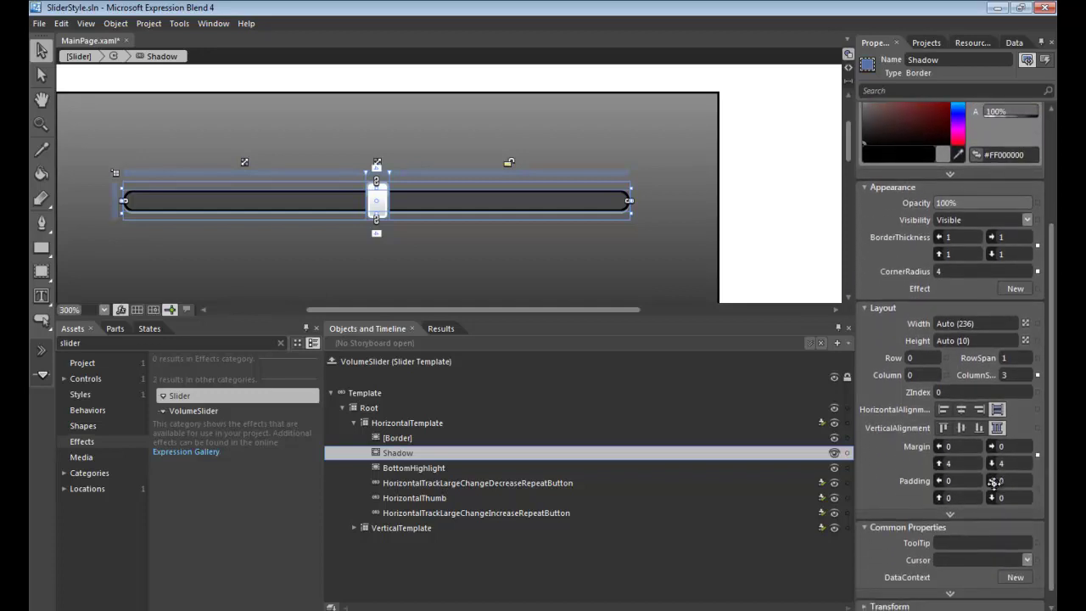
left_click(963, 463)
type("5")
key("Return")
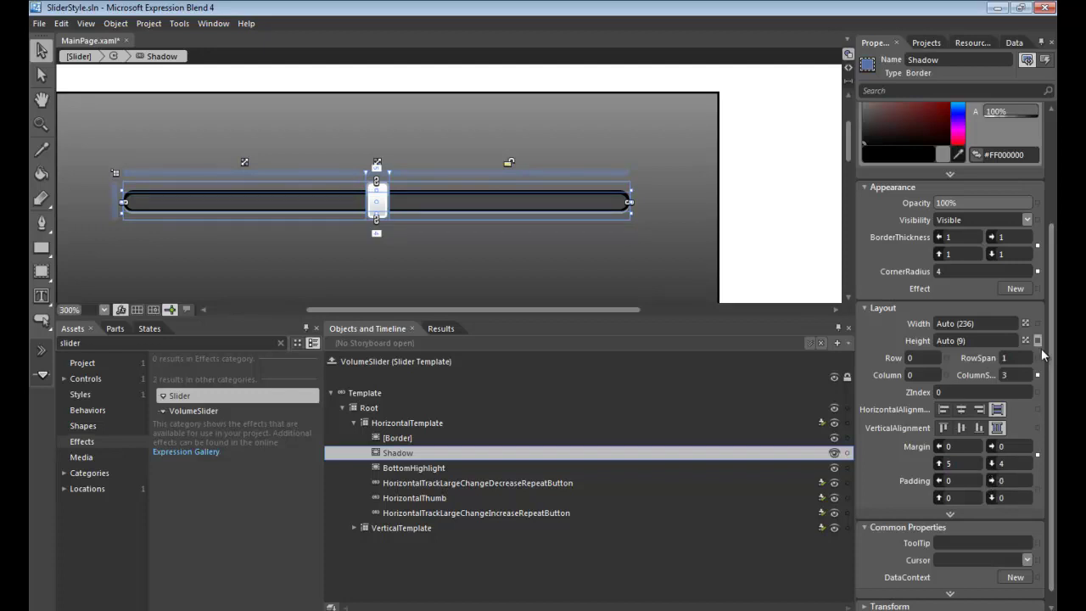
Set the Shadow border colour's opacity to 40%
scroll(1052, 358, "up", 4)
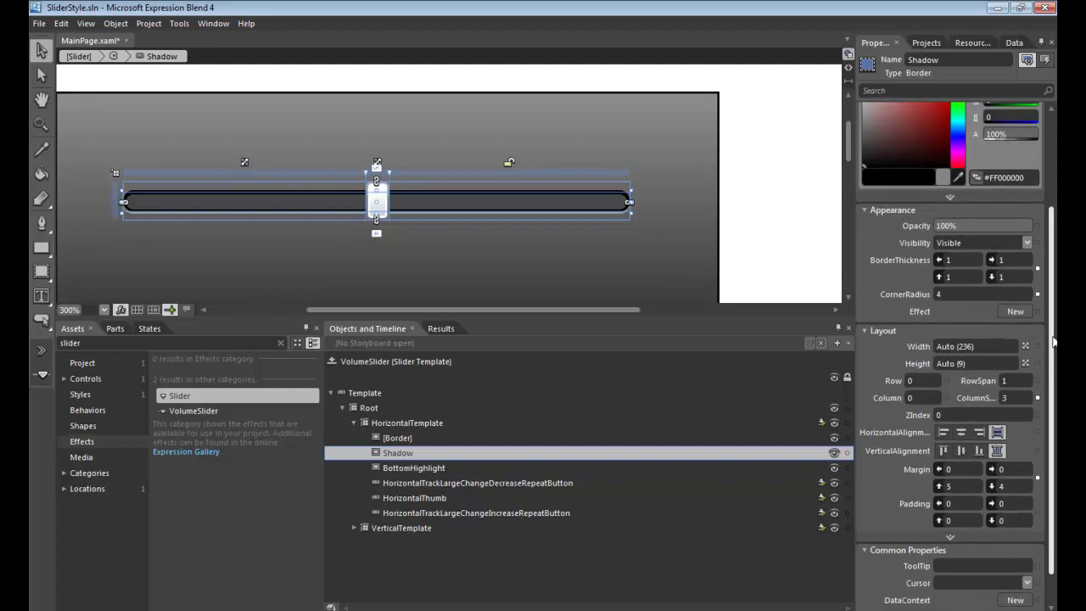
scroll(1010, 254, "up", 3)
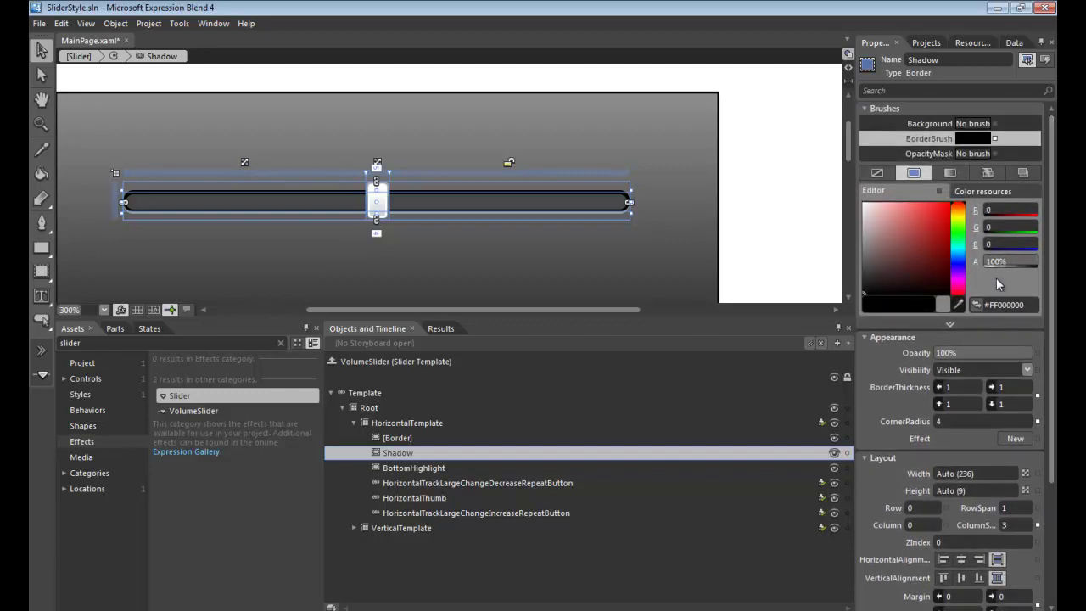
left_click(1013, 261)
type("40")
key("Return")
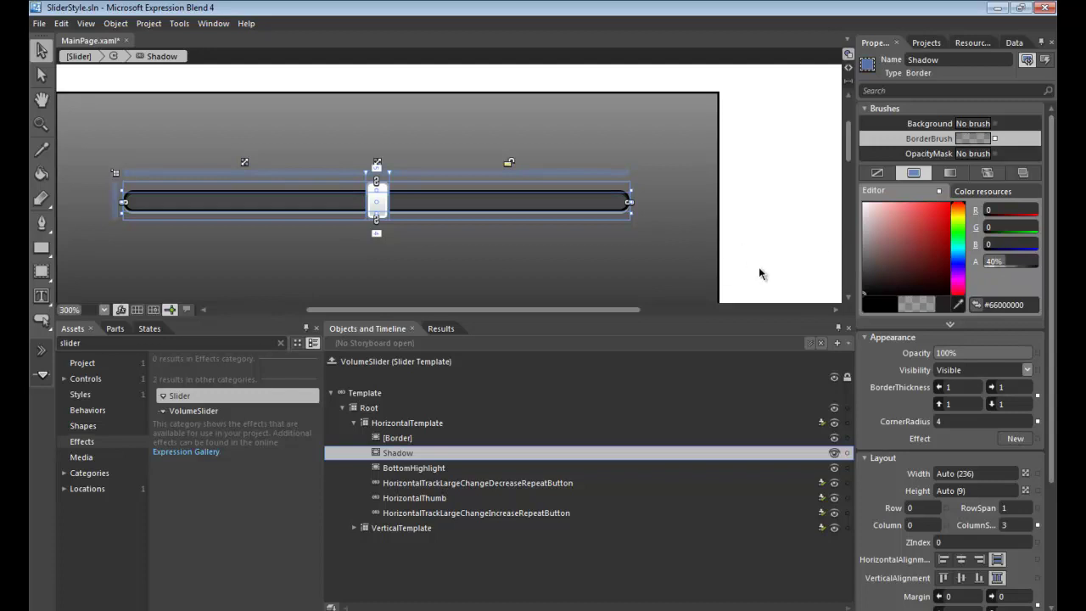
left_click(758, 266)
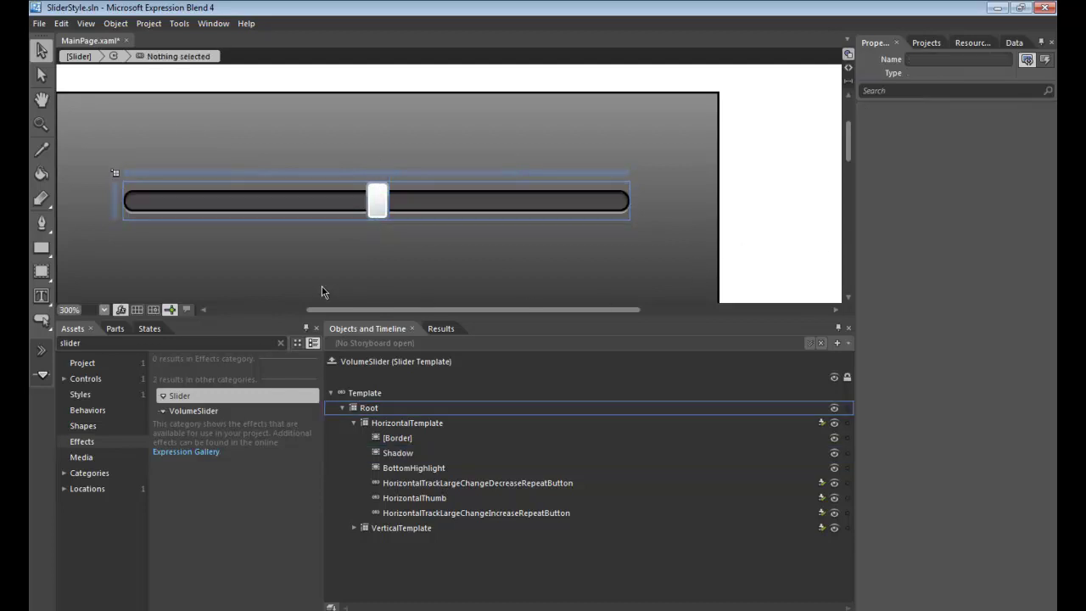
Lower the Shadow edge to 30% alpha black, then leave template editing for the page
scroll(686, 267, "up", 3)
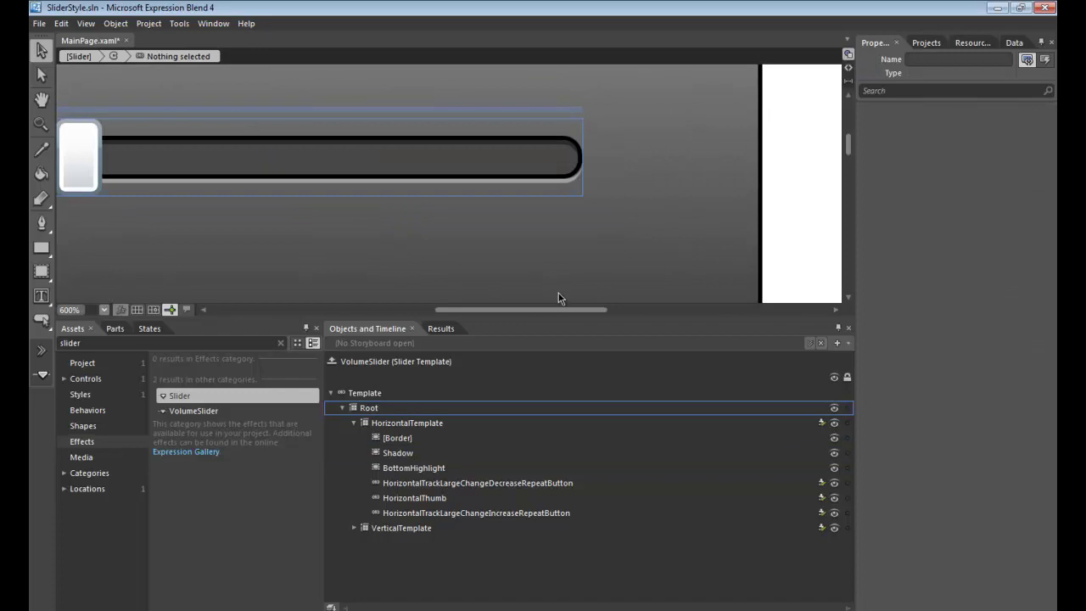
left_click_drag(555, 306, 416, 325)
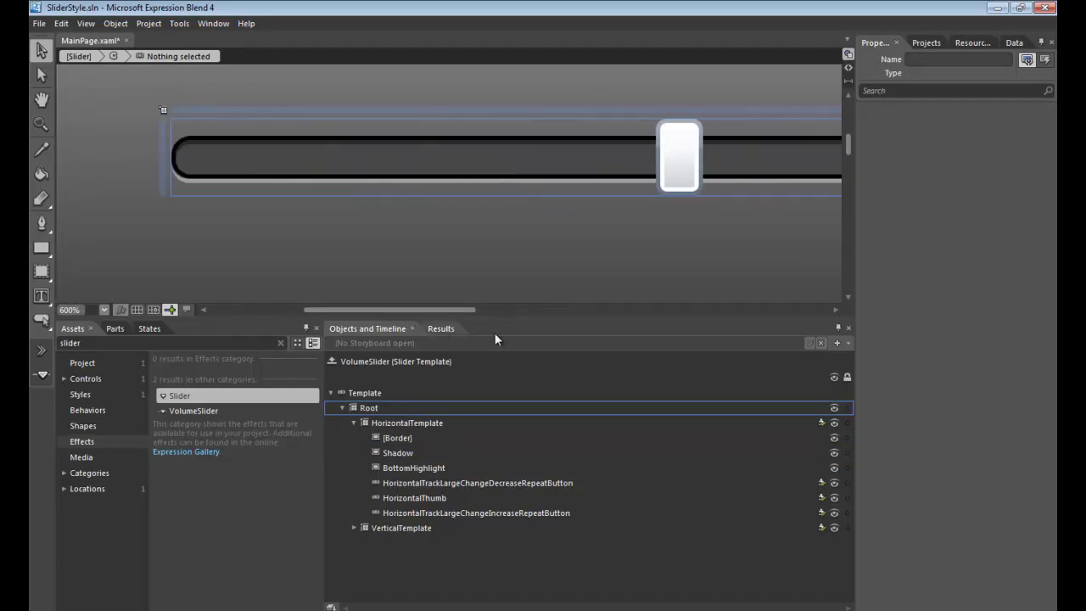
left_click(565, 455)
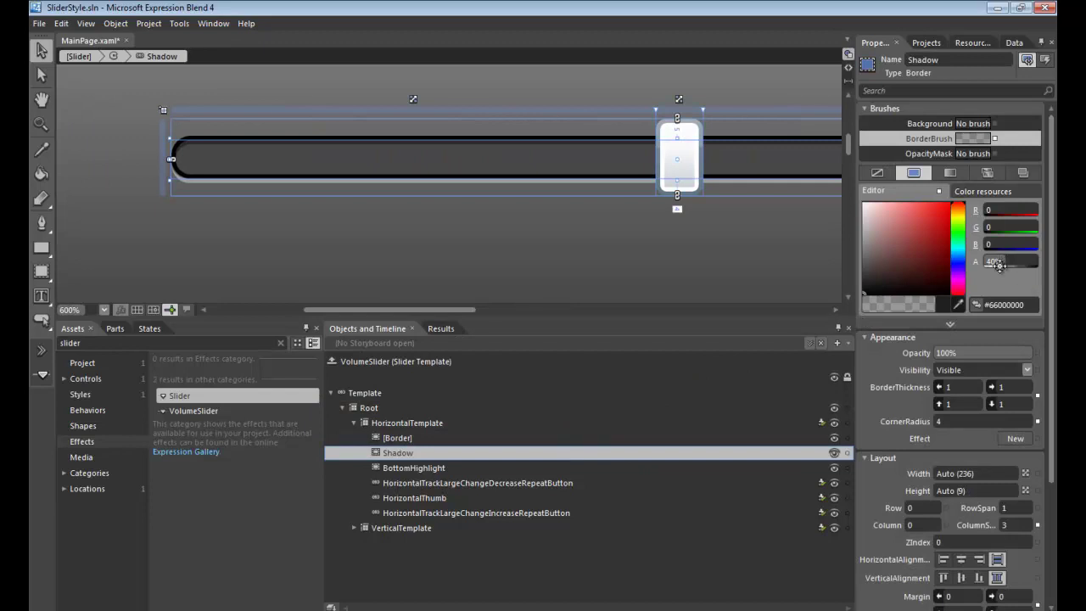
left_click(998, 265)
type("30")
key("Return")
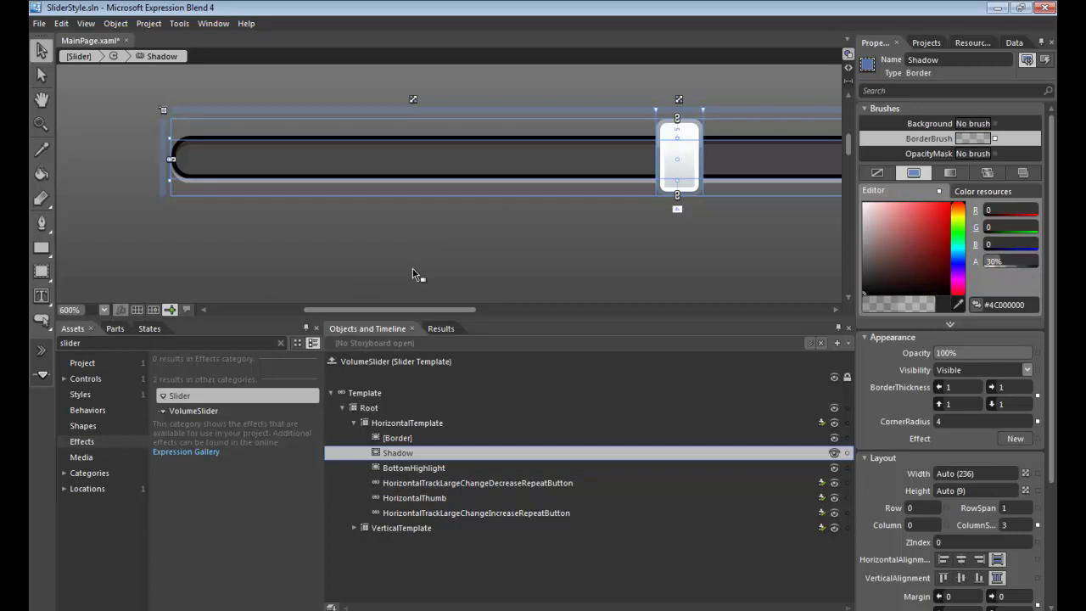
key("ctrl+1")
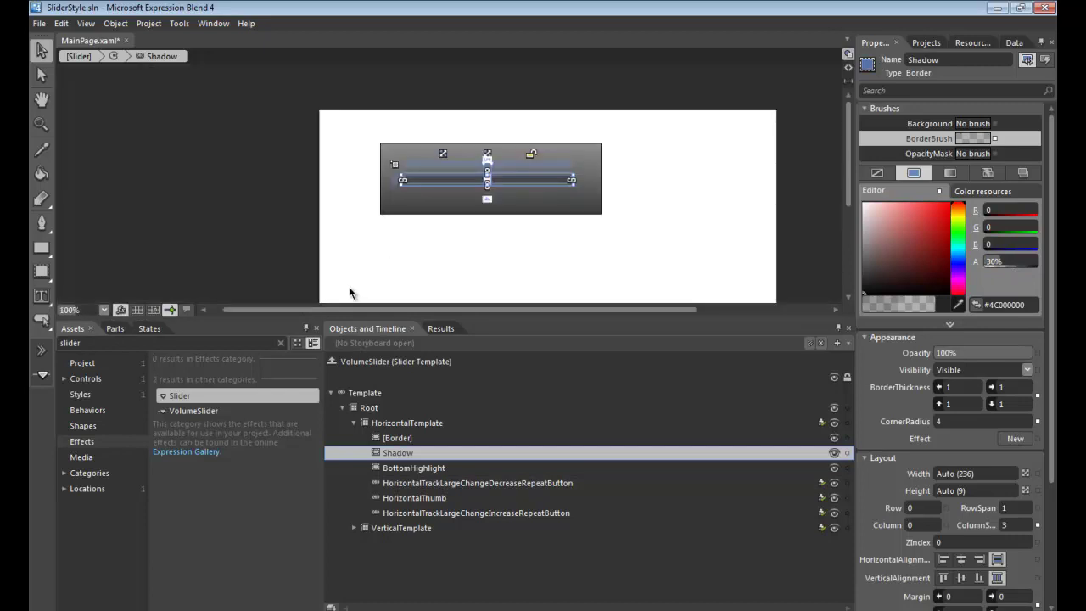
left_click(333, 363)
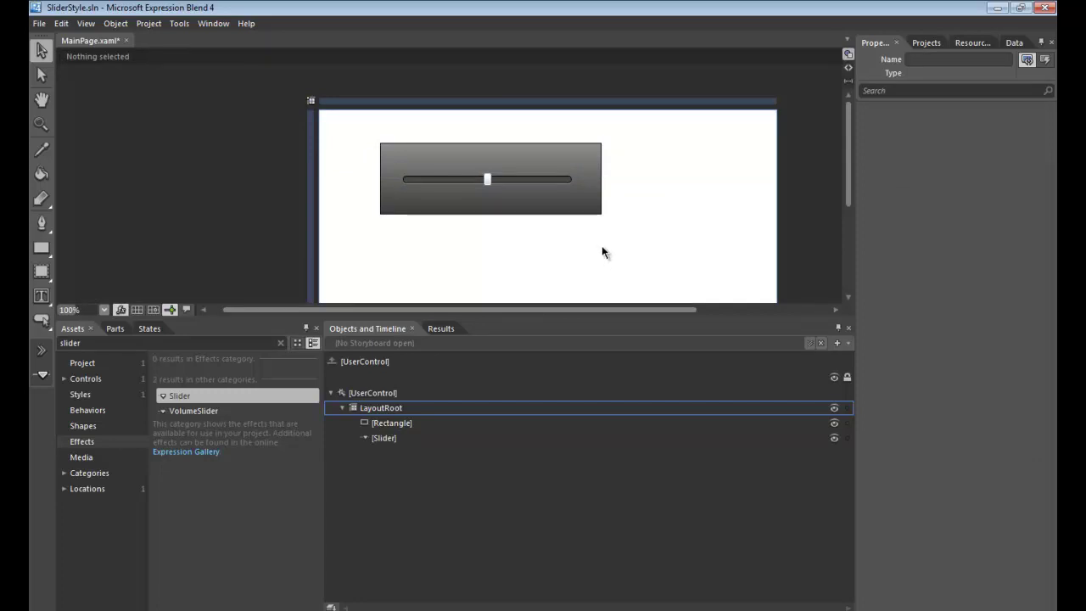
Edit the slider's current template and set the Shadow colour's alpha back to 40%
left_click(400, 437)
right_click(402, 434)
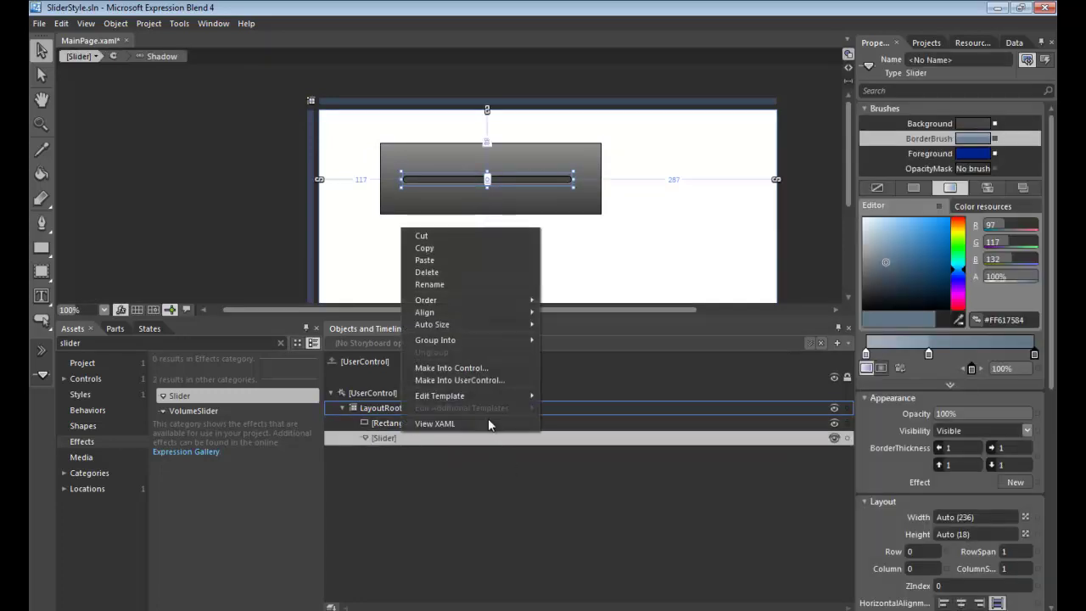
mouse_move(475, 395)
left_click(579, 399)
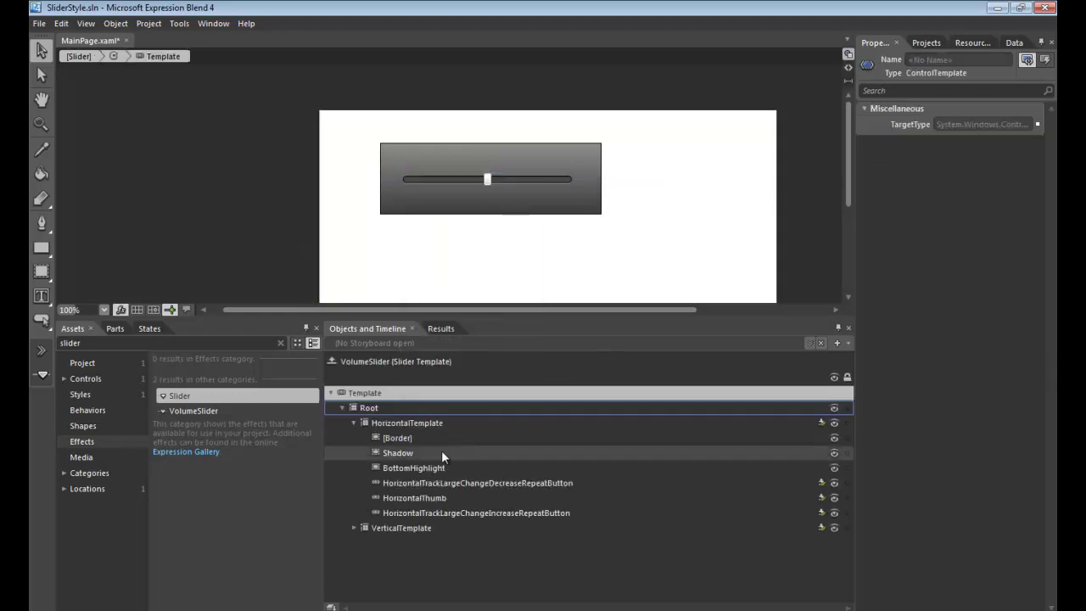
left_click(414, 449)
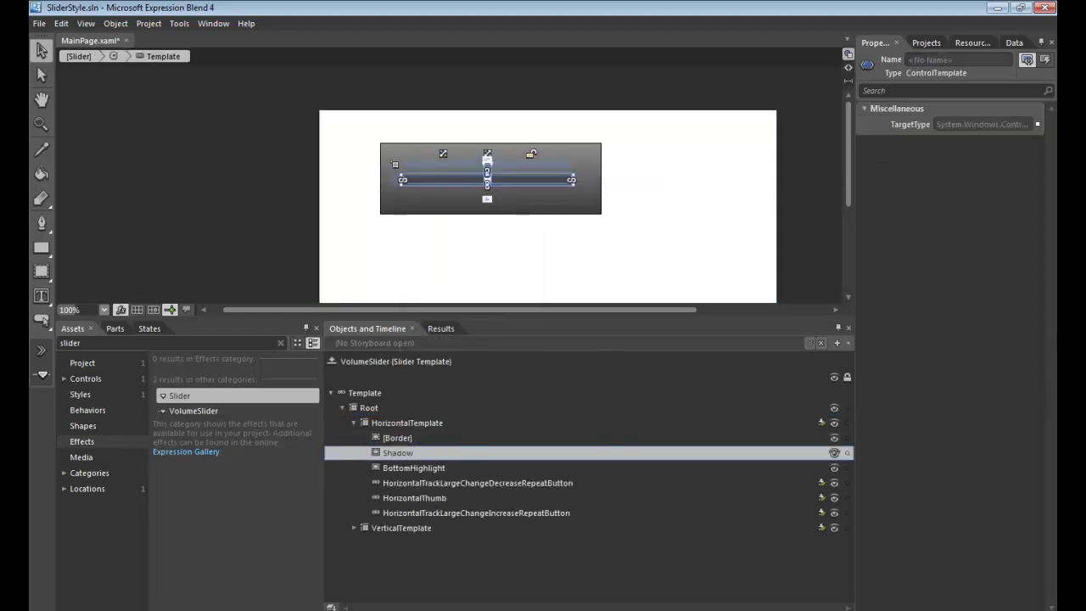
left_click(1021, 267)
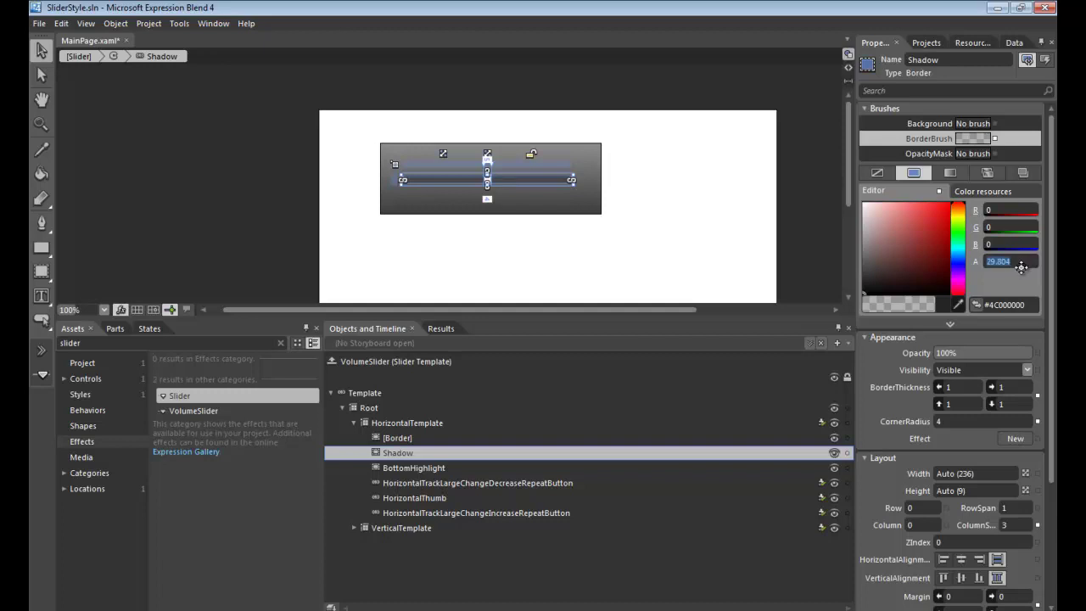
type("40")
key("Return")
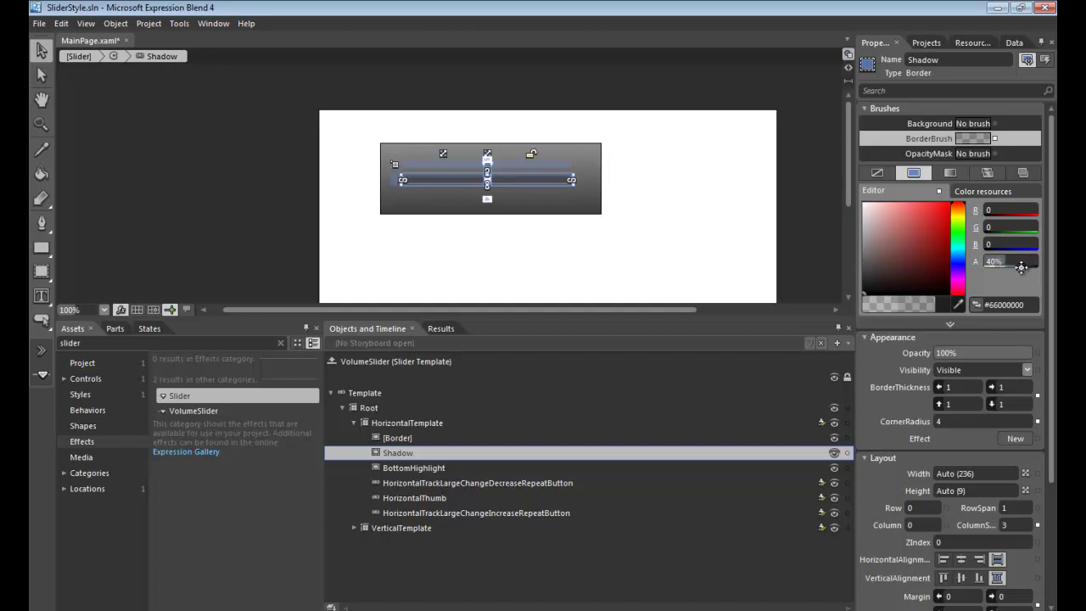
Return to MainPage, view the restyled slider, and bring up its context menu
left_click(331, 361)
left_click(463, 239)
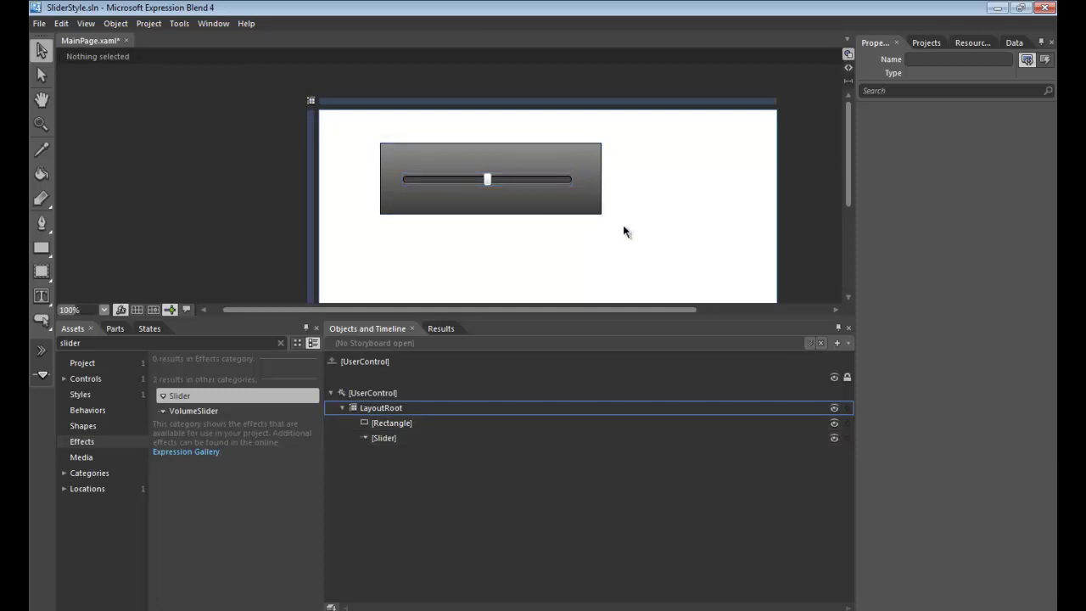
scroll(622, 231, "up", 3)
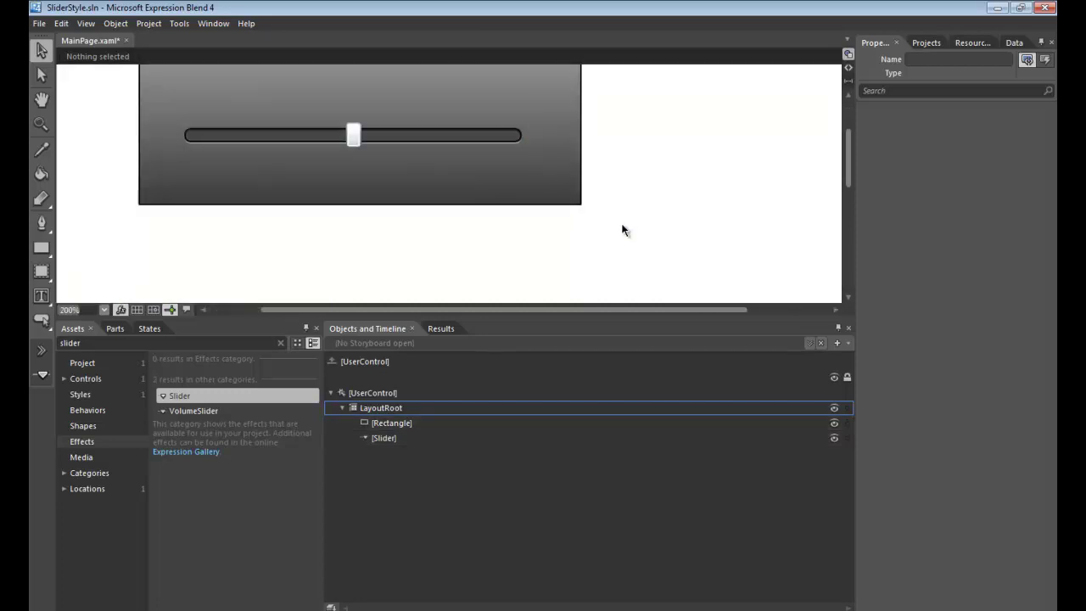
scroll(618, 286, "down", 1)
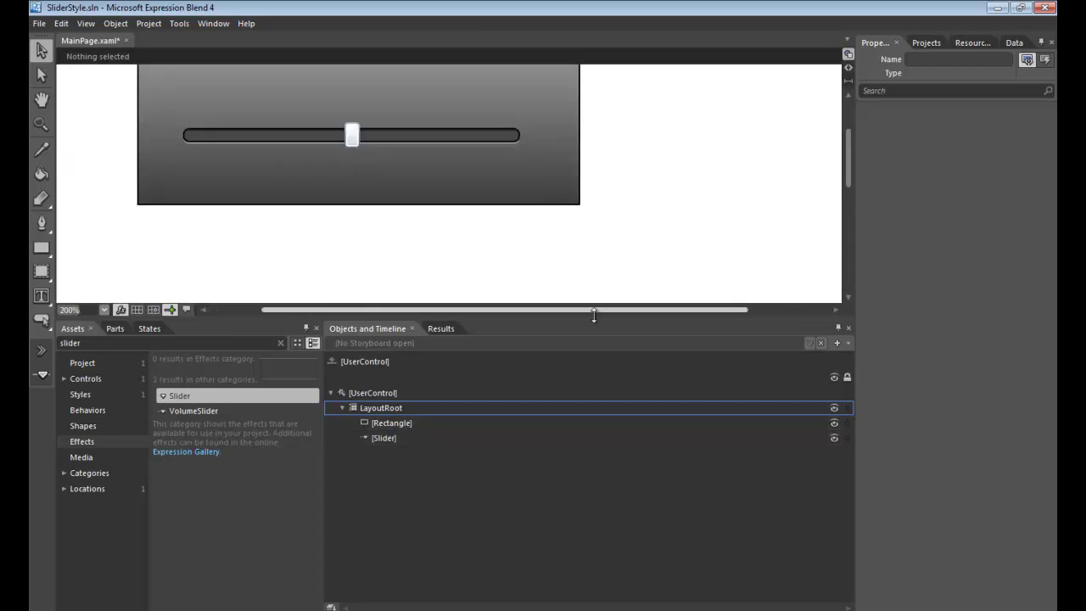
left_click_drag(581, 311, 544, 310)
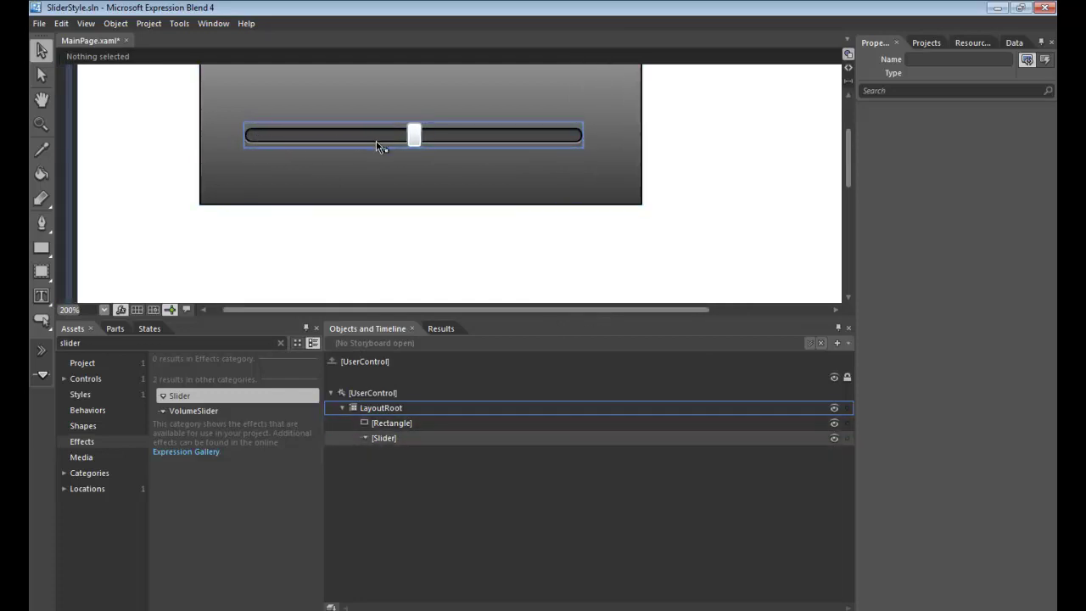
scroll(718, 244, "up", 2)
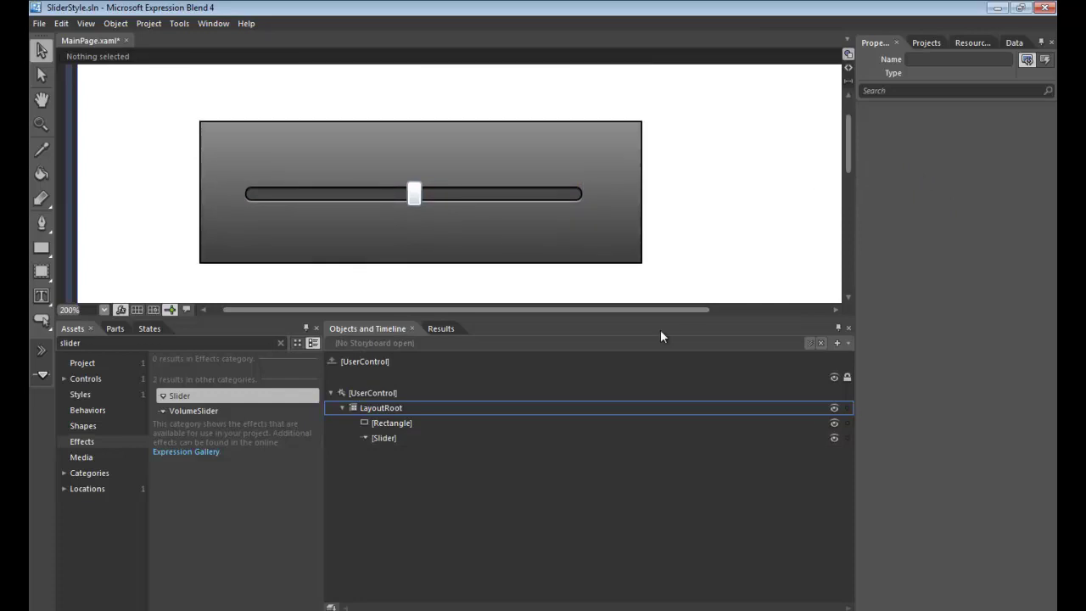
right_click(457, 437)
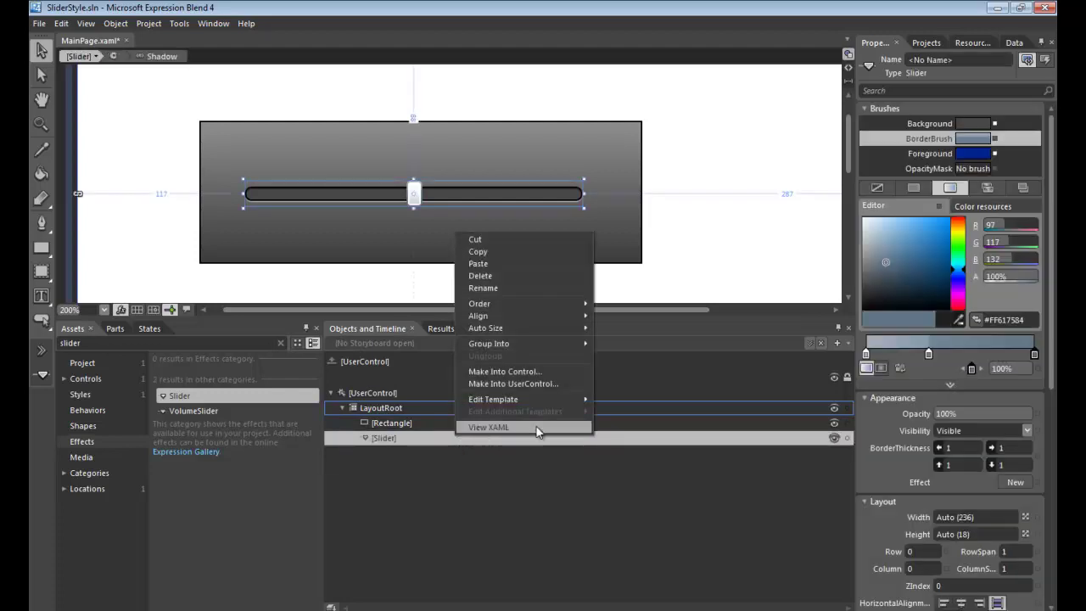
In the slider's template, duplicate the track border as Value and place it after Shadow
mouse_move(538, 395)
left_click(636, 402)
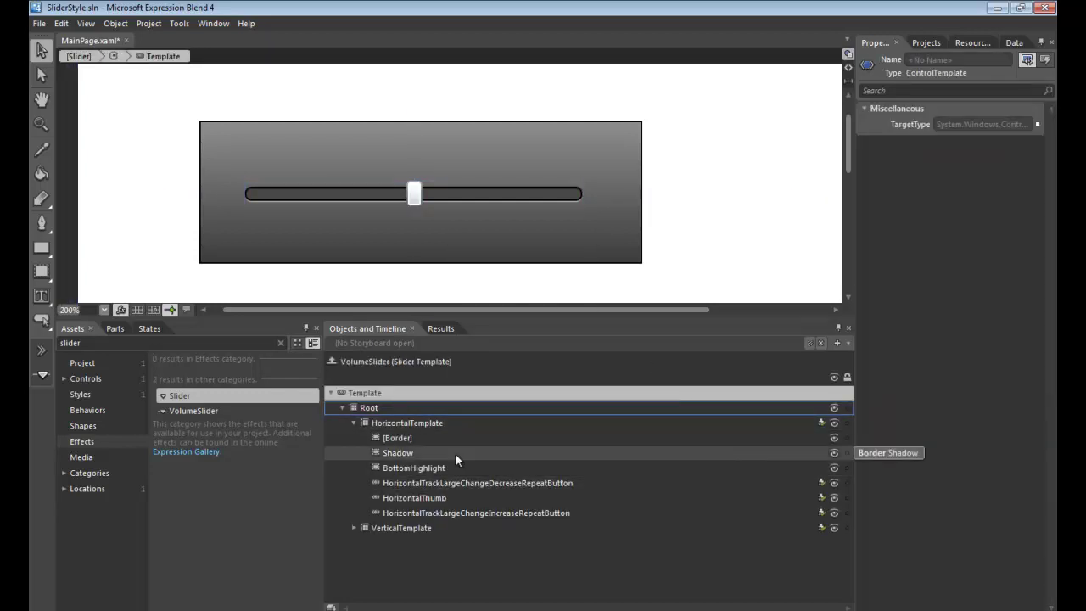
left_click(636, 434)
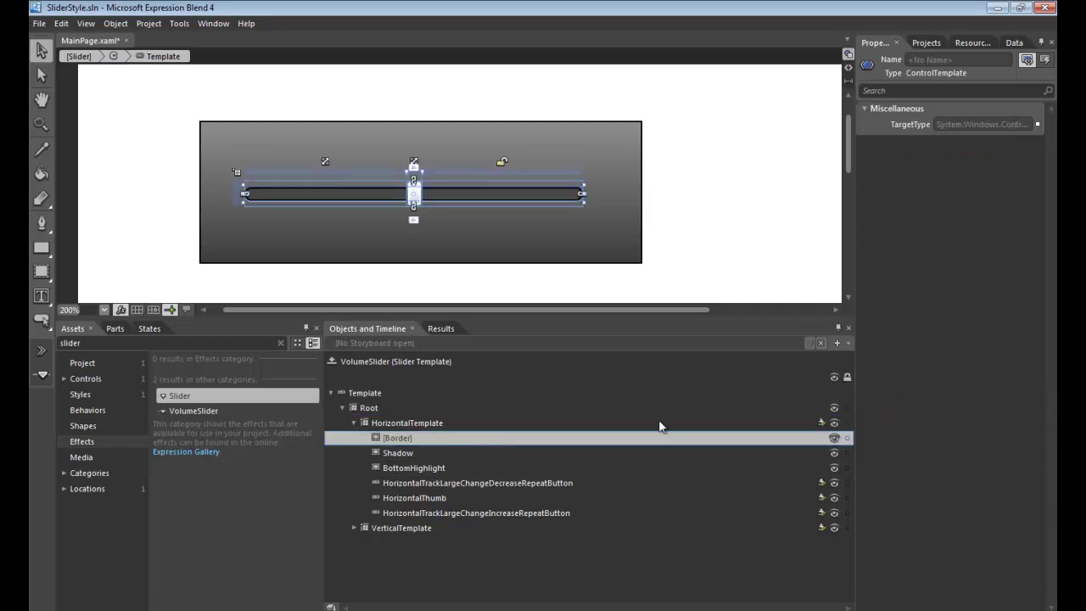
key("ctrl+c")
key("ctrl+v")
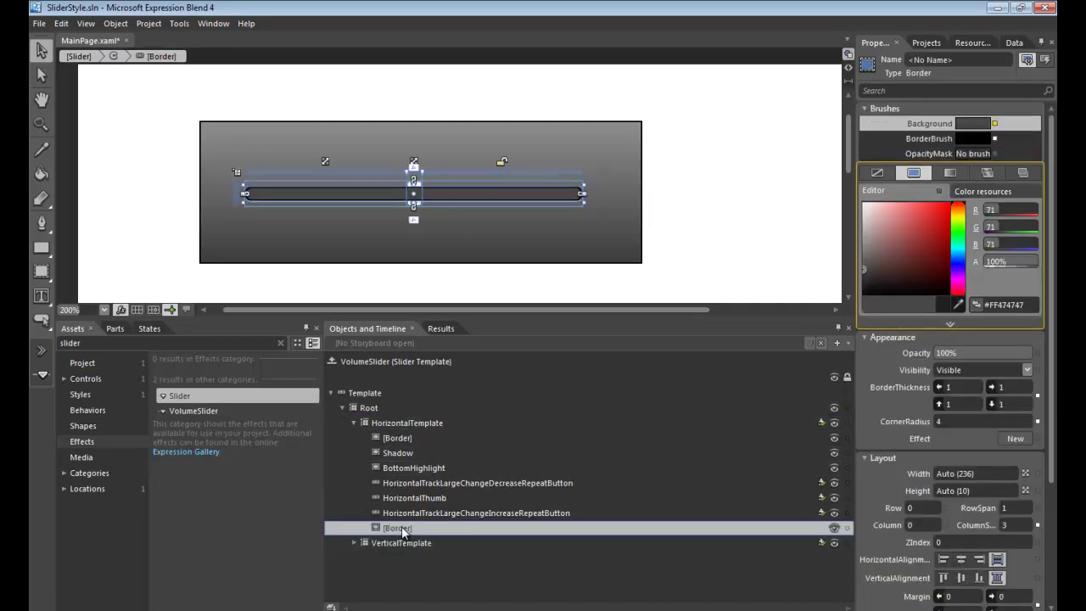
double_click(503, 530)
type("Value")
key("Return")
left_click_drag(451, 528, 463, 474)
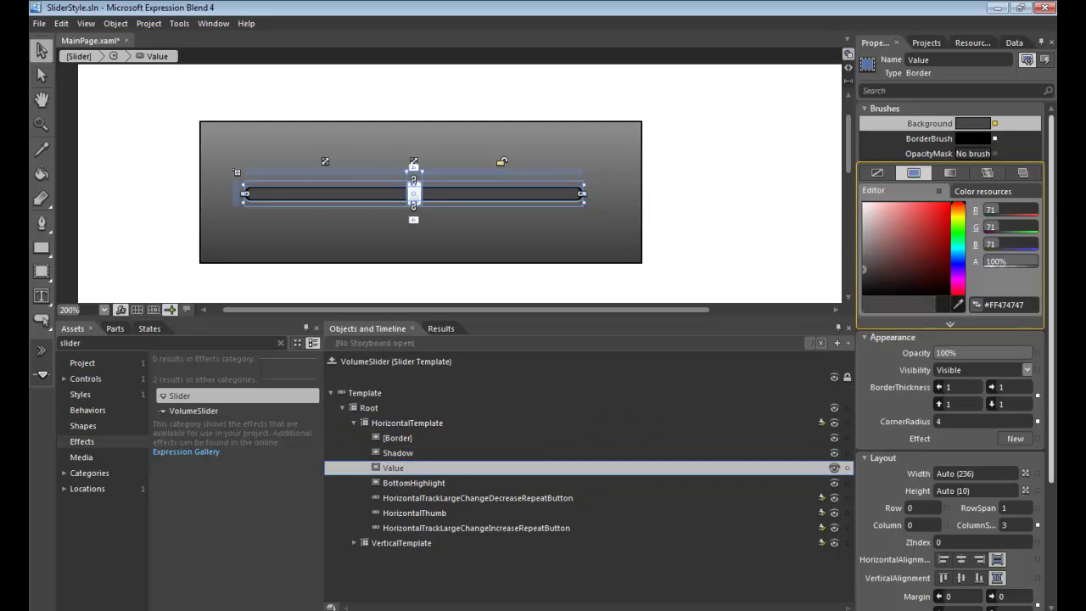
Template-bind Value's Background to the slider's blue Foreground
left_click(994, 123)
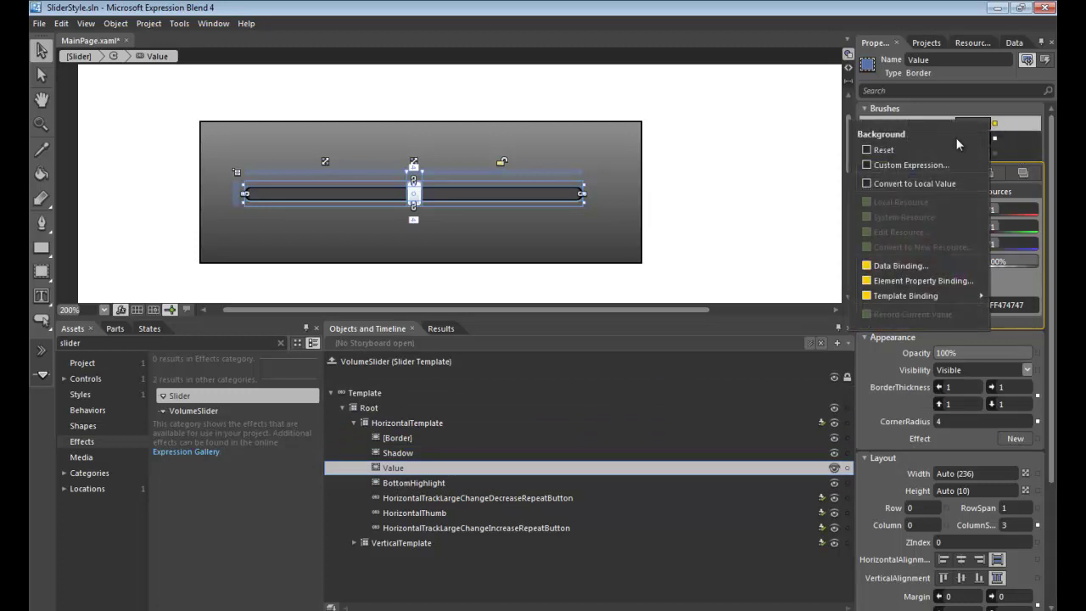
mouse_move(924, 297)
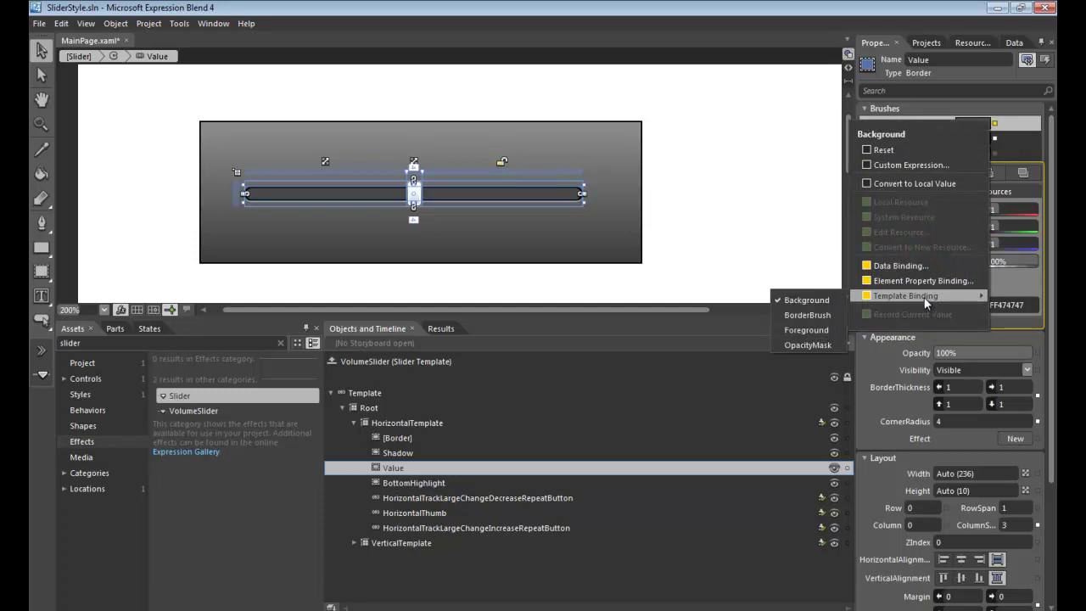
left_click(819, 329)
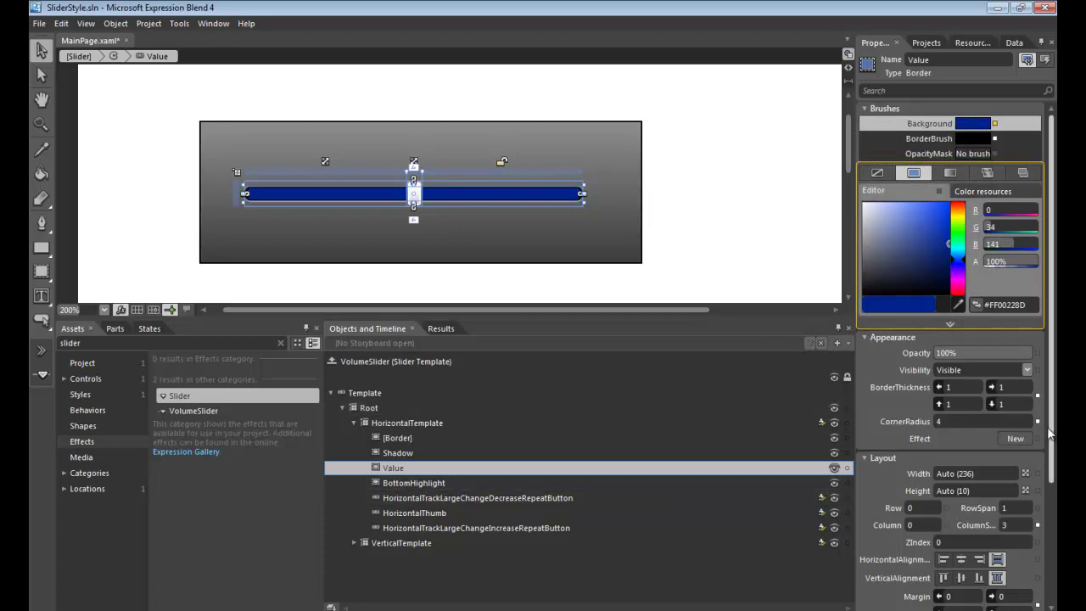
Change the Value border's ColumnSpan from 3 to 2 so the blue fill stops at the thumb
left_click_drag(1051, 462, 1050, 499)
left_click(1012, 430)
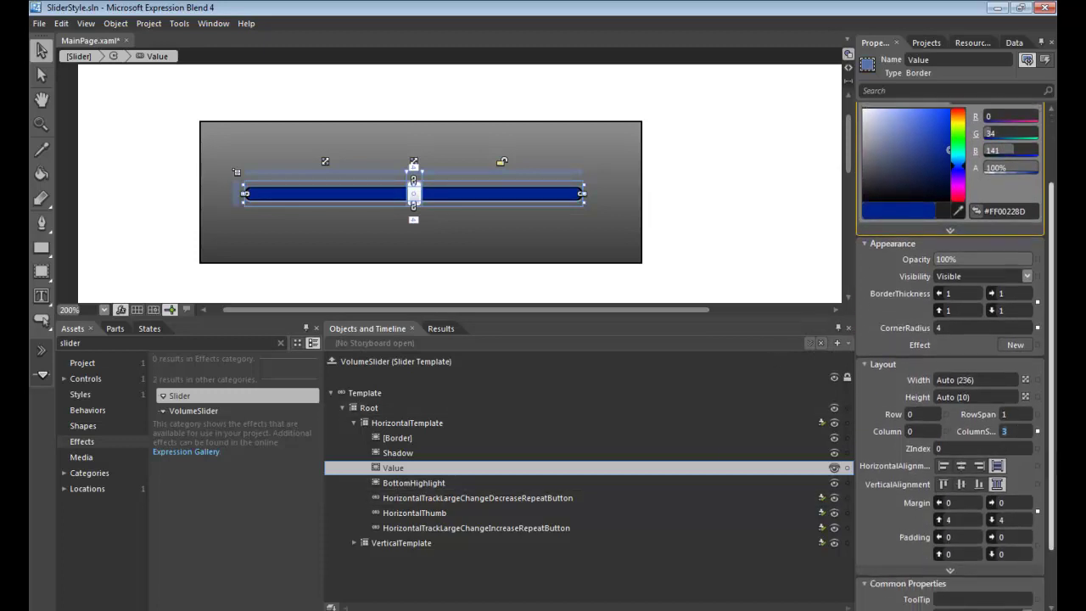
type("2")
key("Return")
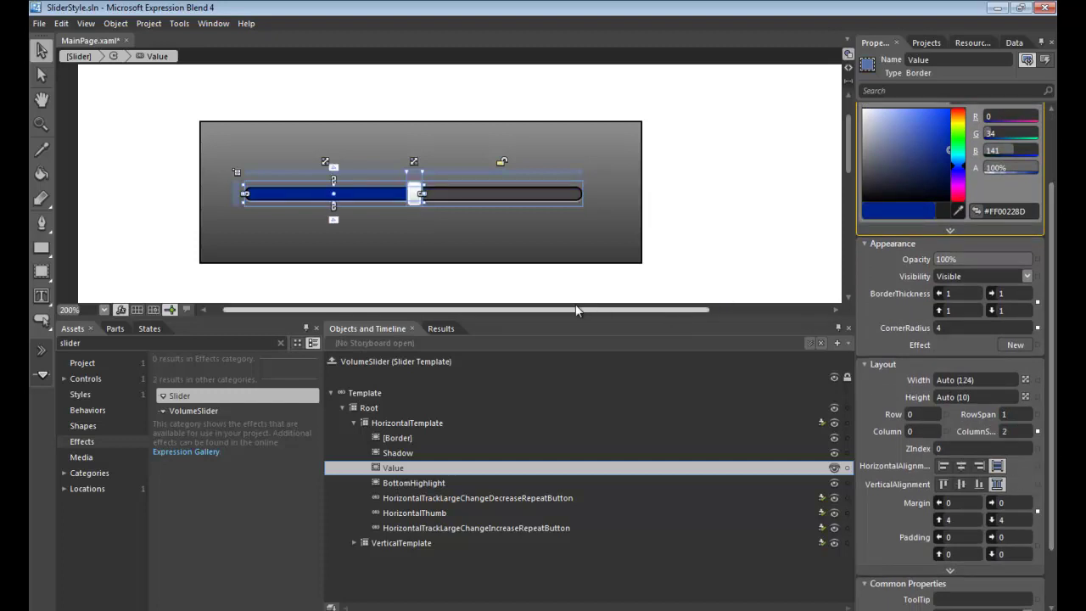
scroll(495, 283, "up", 2)
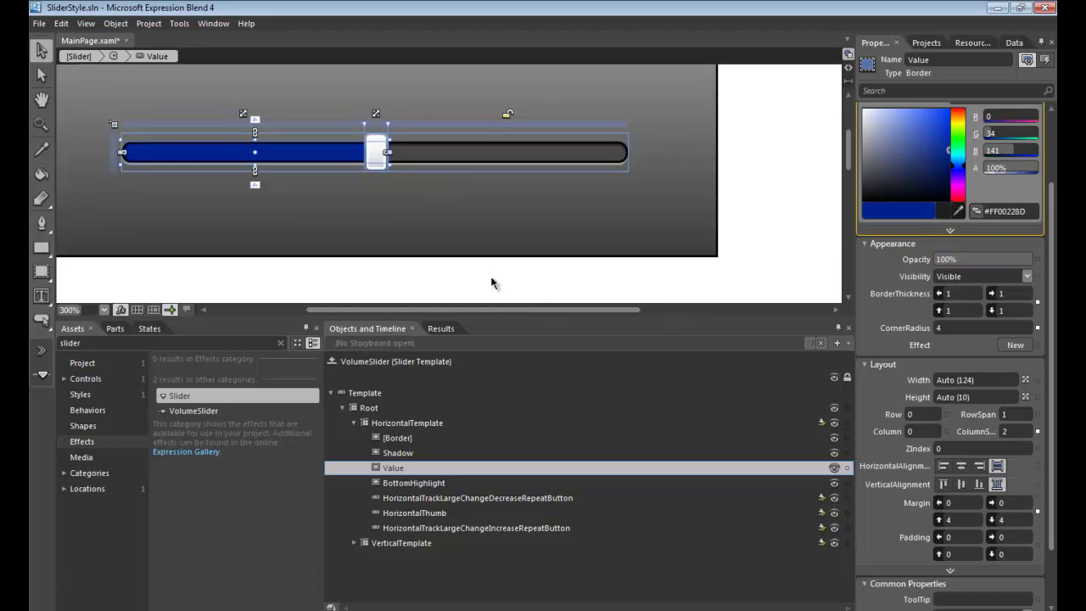
left_click_drag(466, 310, 401, 310)
left_click_drag(849, 159, 844, 156)
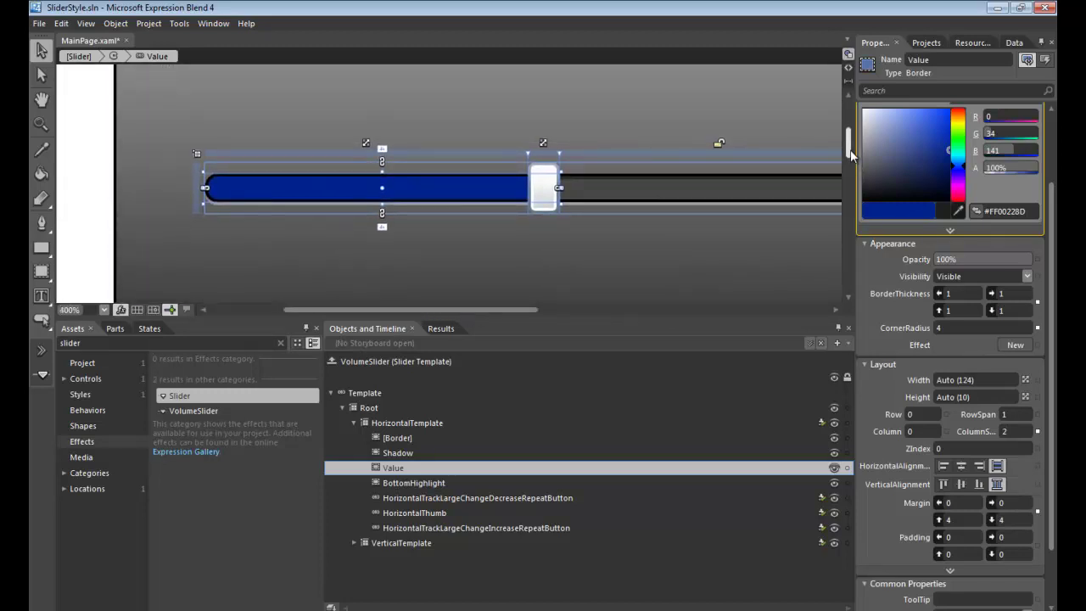
left_click(535, 276)
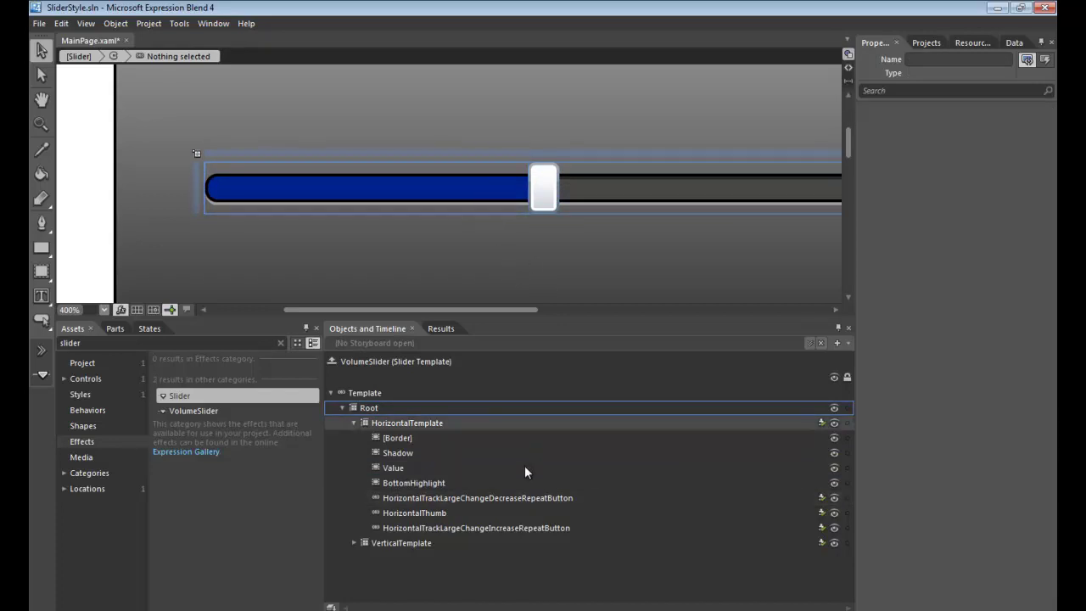
Select the Value fill and give it a top margin of 5
left_click(443, 467)
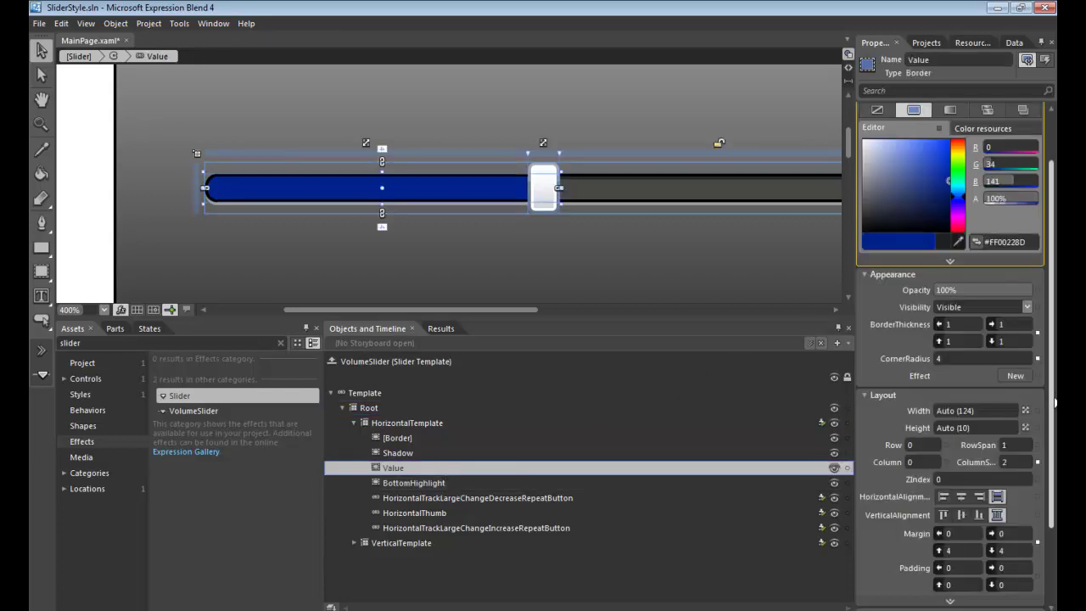
scroll(1016, 480, "down", 3)
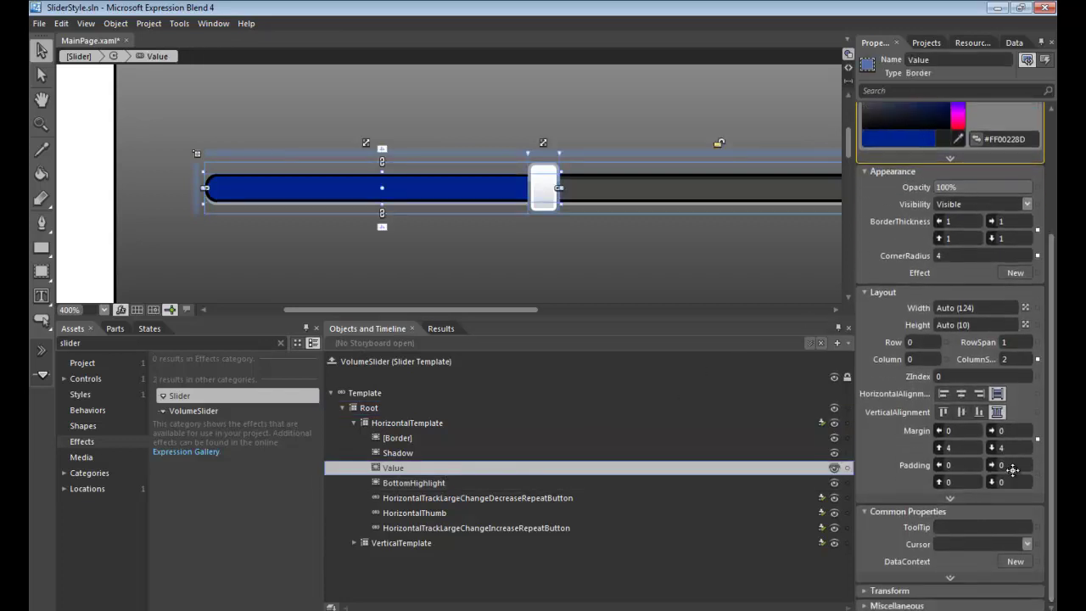
left_click(978, 448)
type("5")
key("Return")
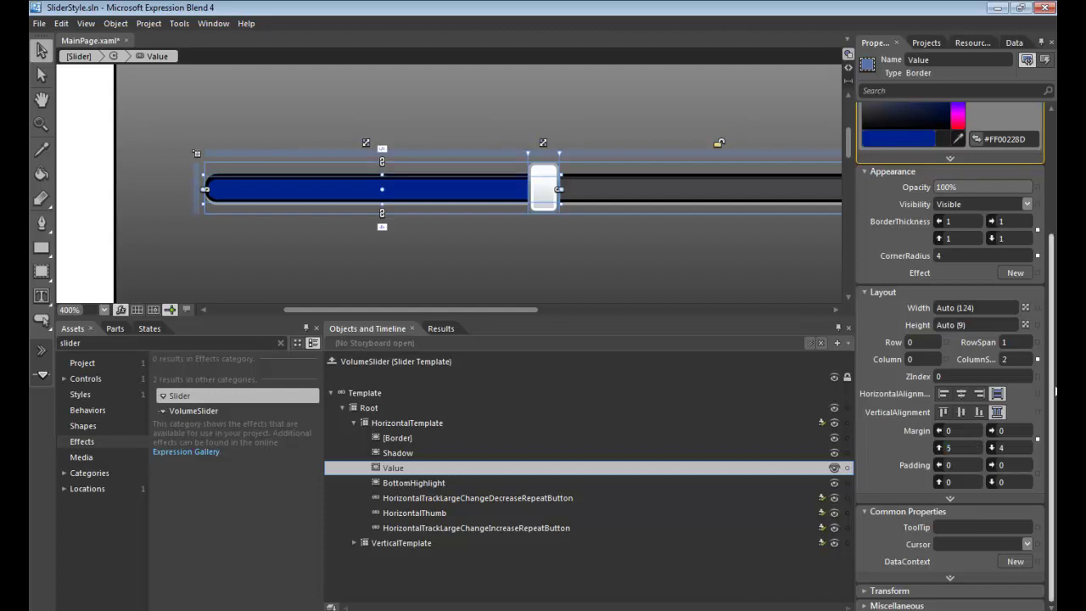
Clear Value's border brush to none and set its bottom margin to 5
left_click_drag(1052, 395, 1052, 274)
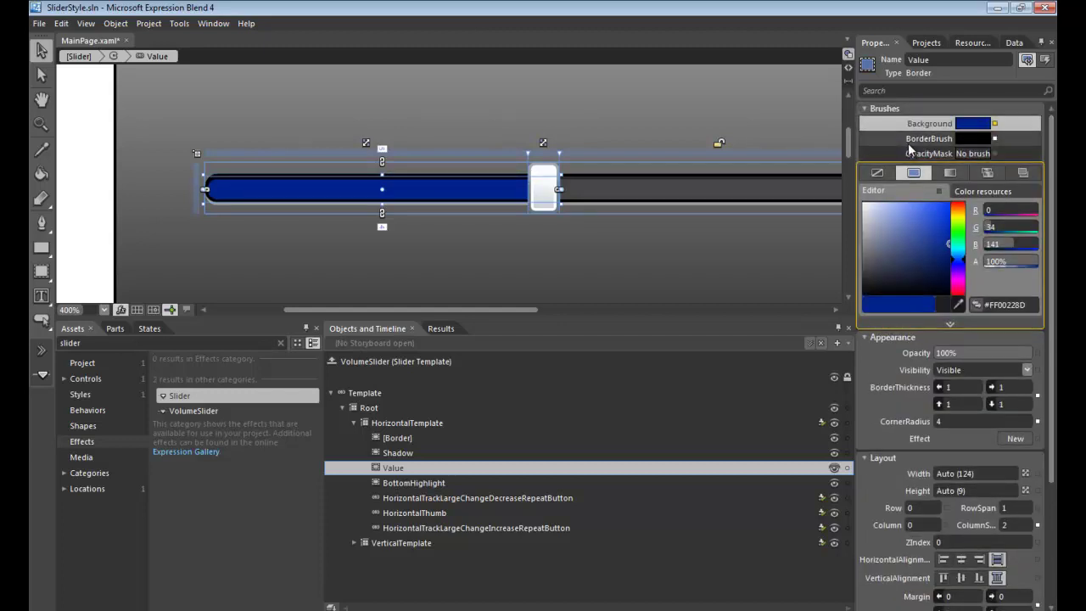
left_click(988, 141)
left_click(994, 139)
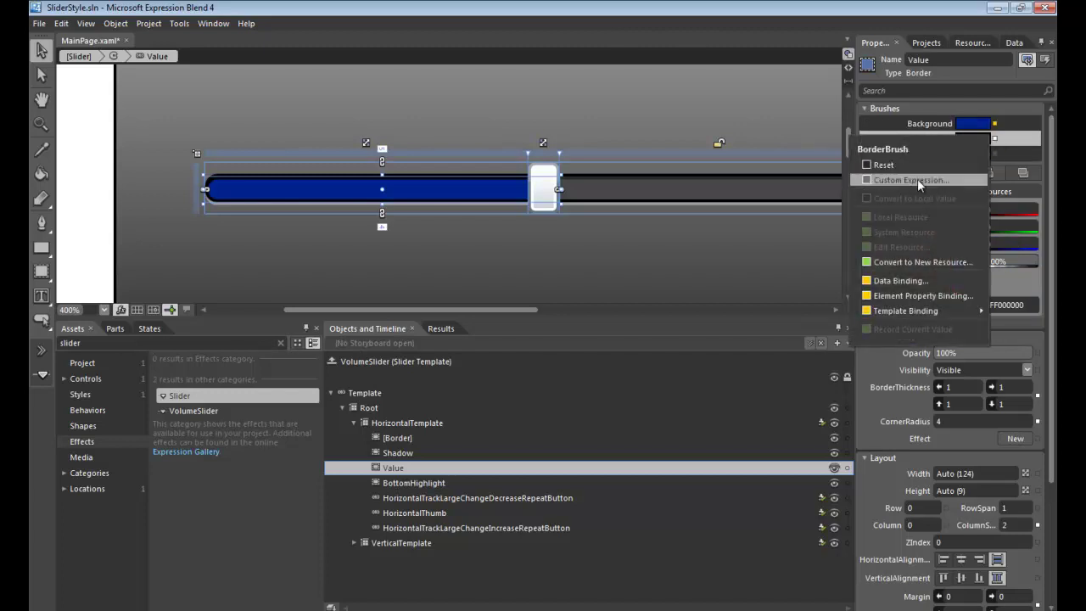
left_click(910, 170)
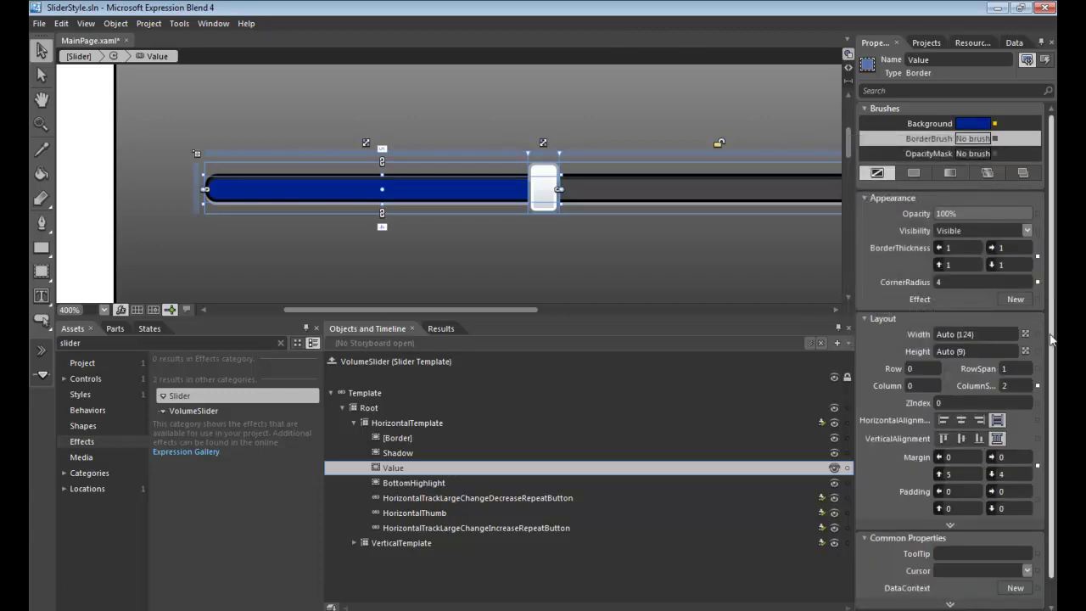
scroll(1052, 341, "down", 1)
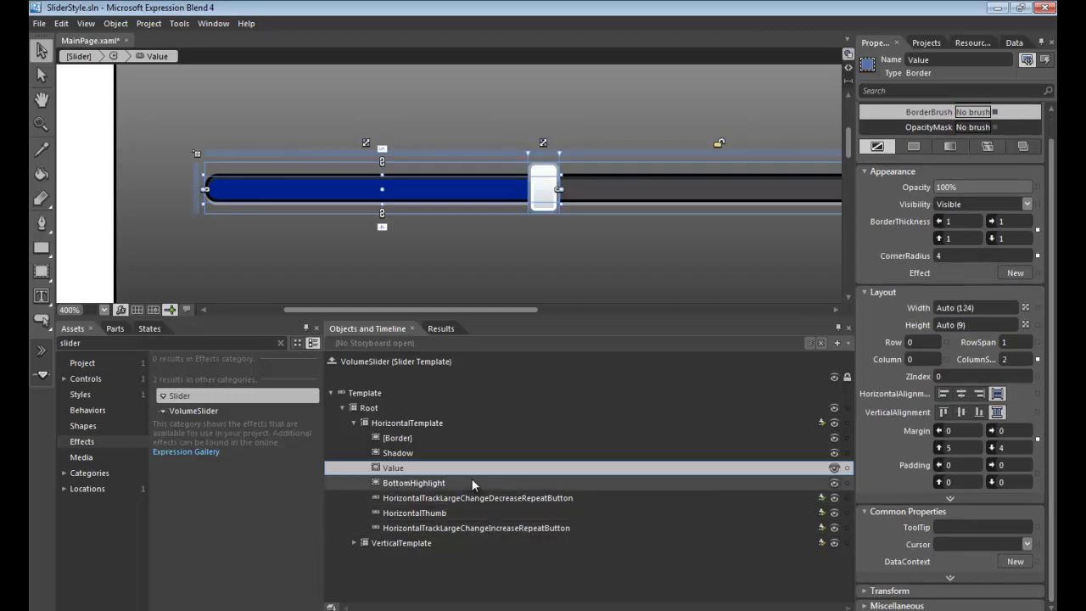
left_click(1022, 450)
type("5")
key("Return")
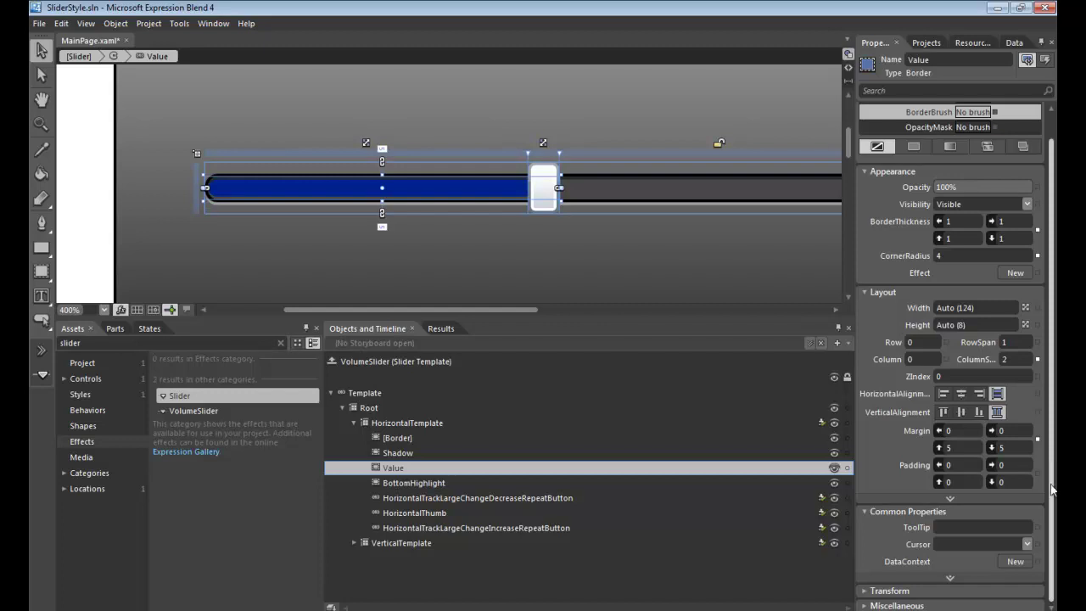
Reselect Value, raise its left margin to 1, and enter corner radius 3
left_click(70, 221)
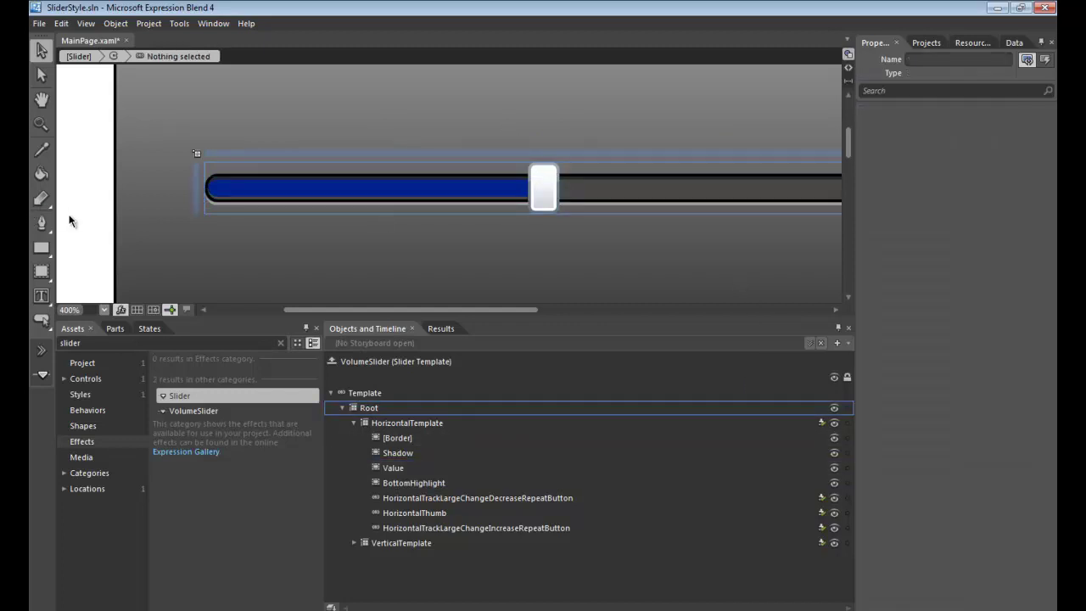
left_click(485, 195)
left_click(413, 472)
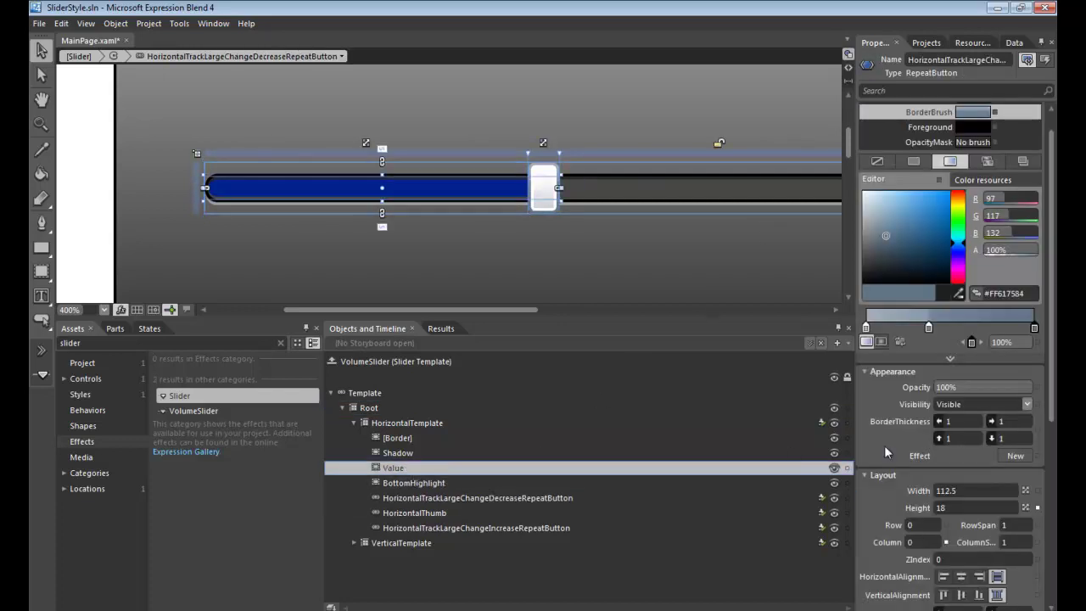
left_click_drag(965, 431, 970, 431)
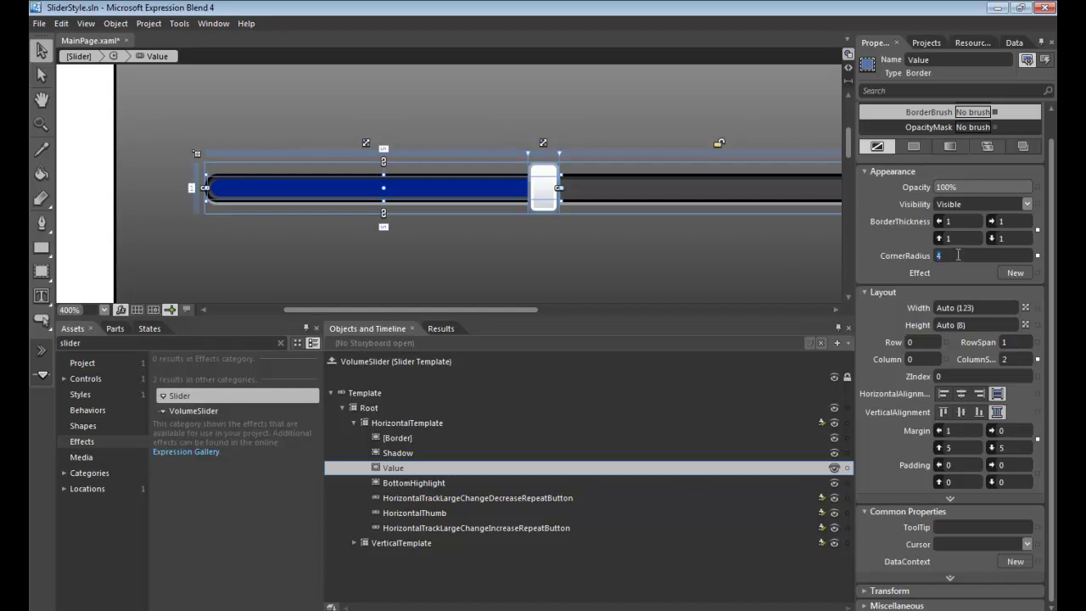
type("3")
Deselect Value, zoom out, then zoom in and pan to centre the whole slider
left_click(81, 192)
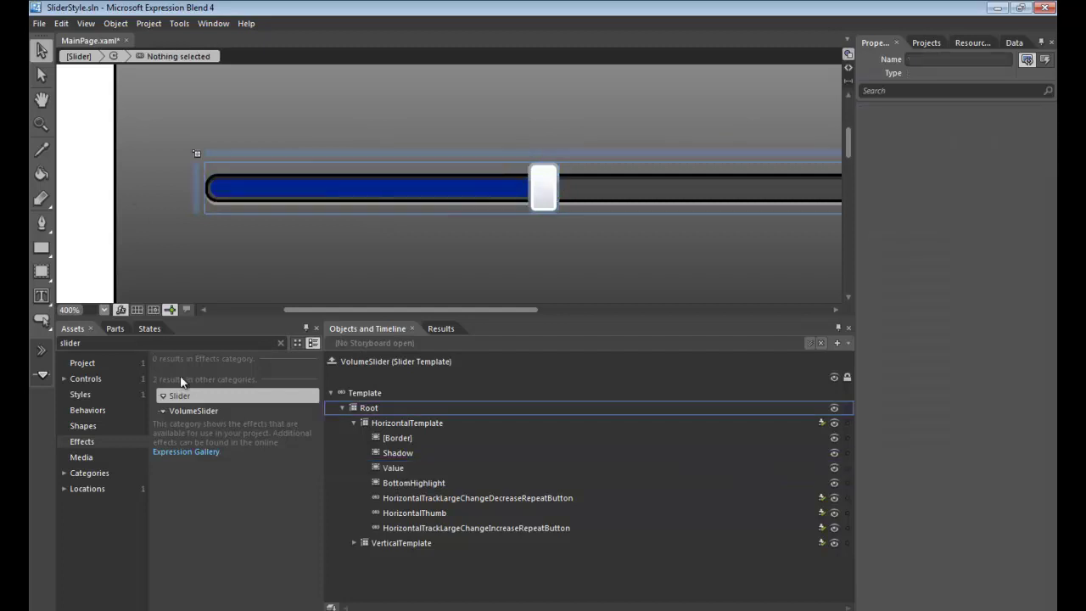
key("ctrl+1")
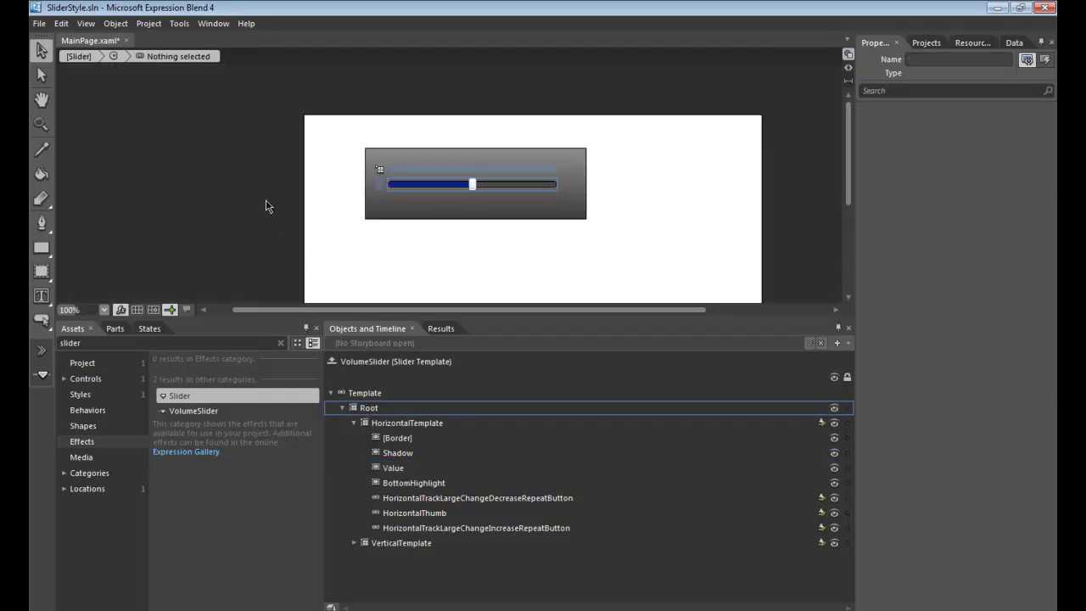
scroll(591, 211, "up", 2)
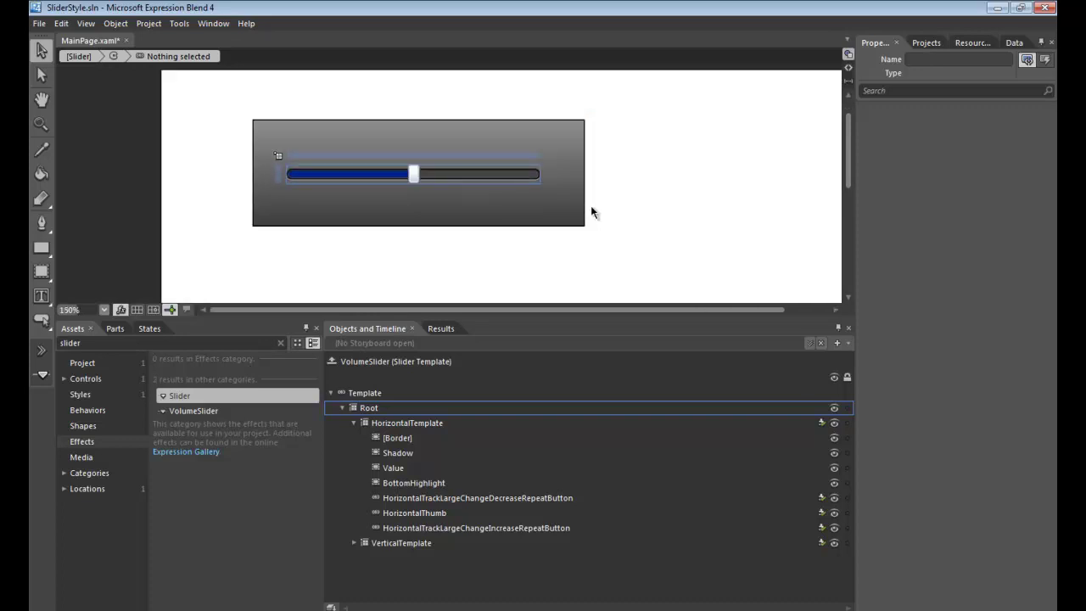
left_click_drag(529, 310, 446, 325)
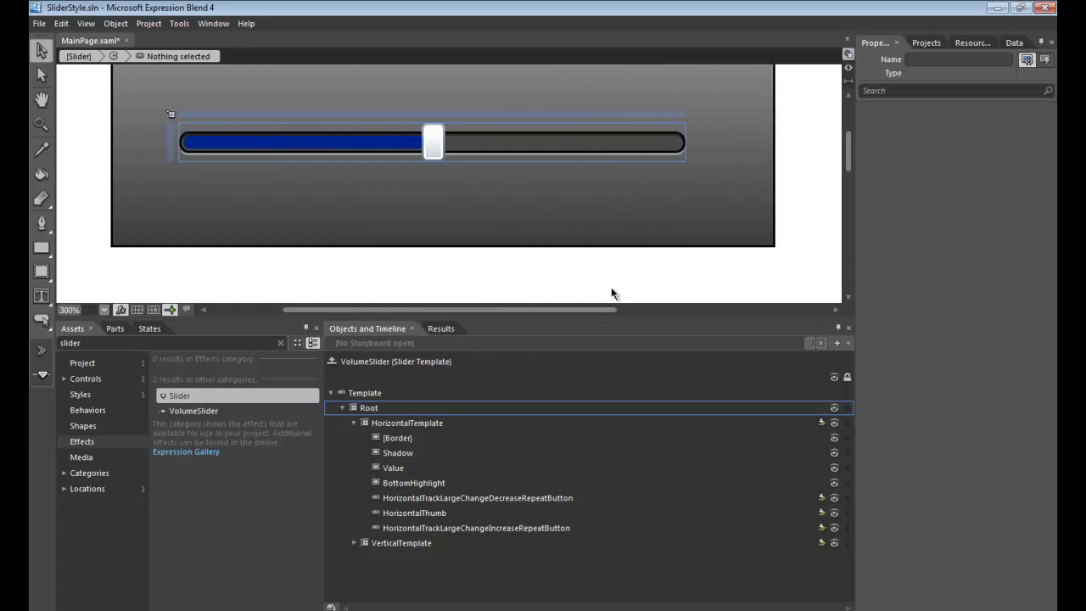
Copy Value as ValueHighlight, place it right after Value, and clear its background brush
left_click(450, 469)
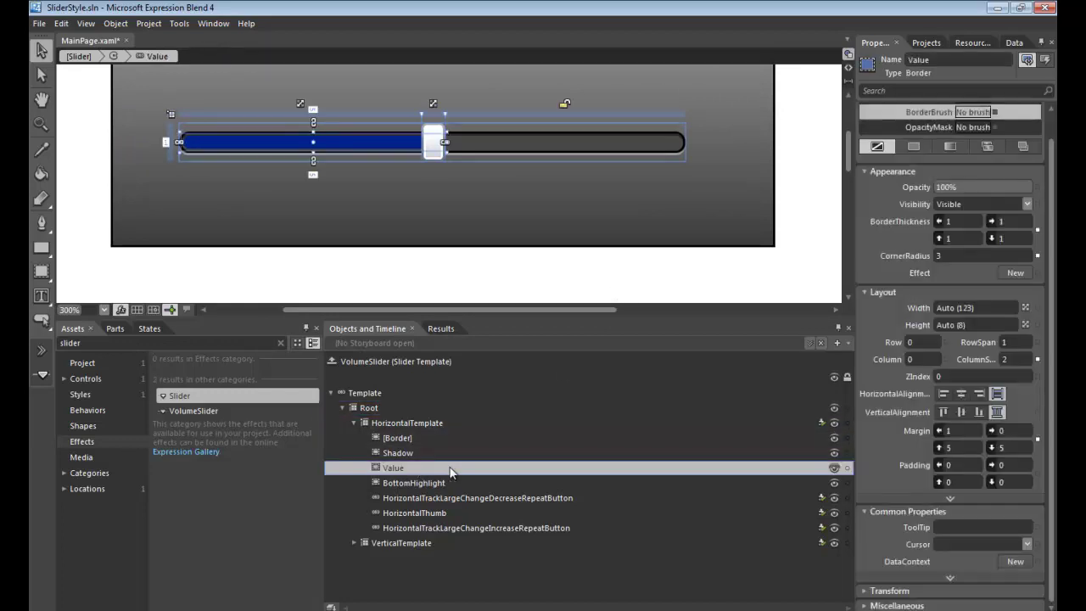
key("ctrl+c")
key("ctrl+v")
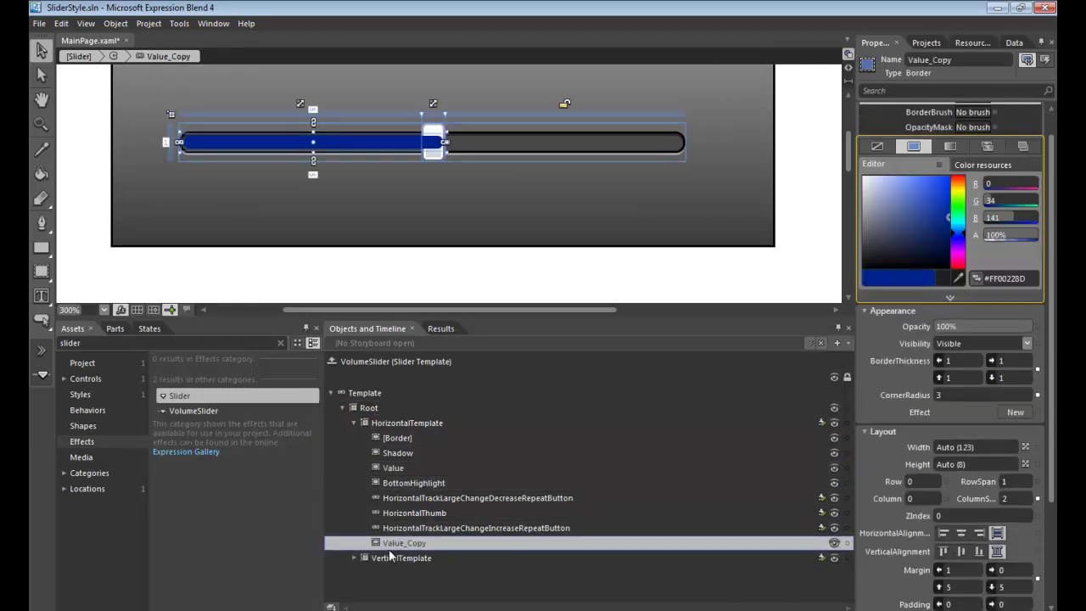
double_click(416, 547)
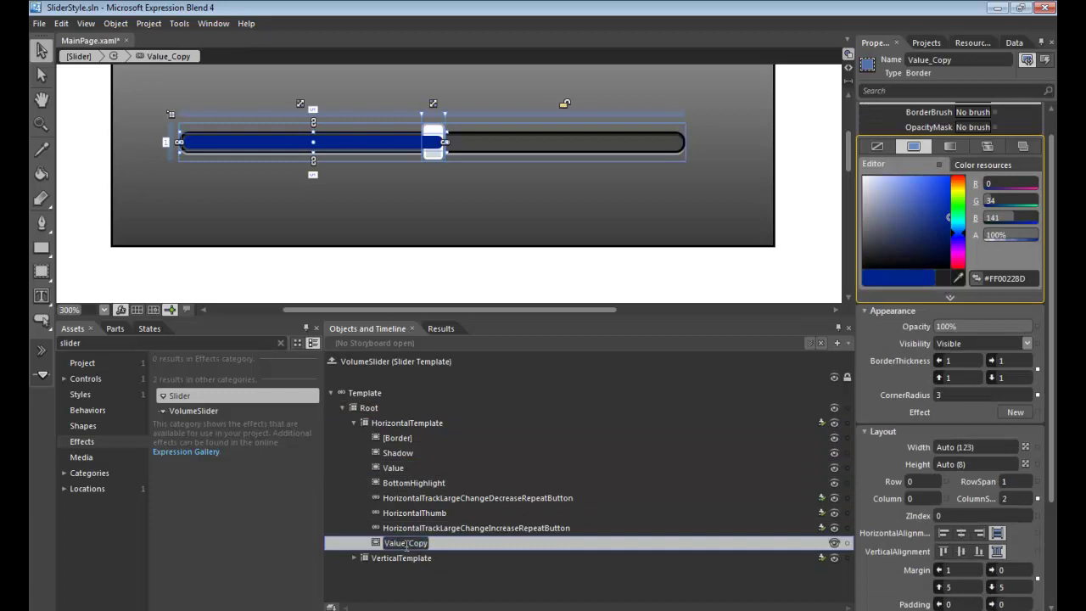
type("Highlight")
key("Return")
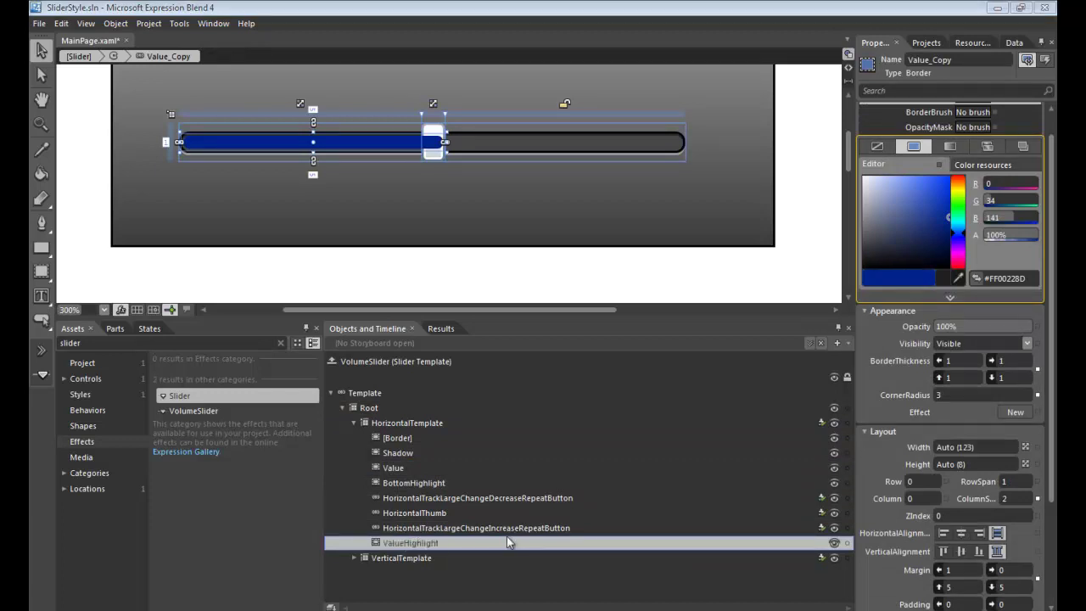
left_click_drag(426, 549, 437, 484)
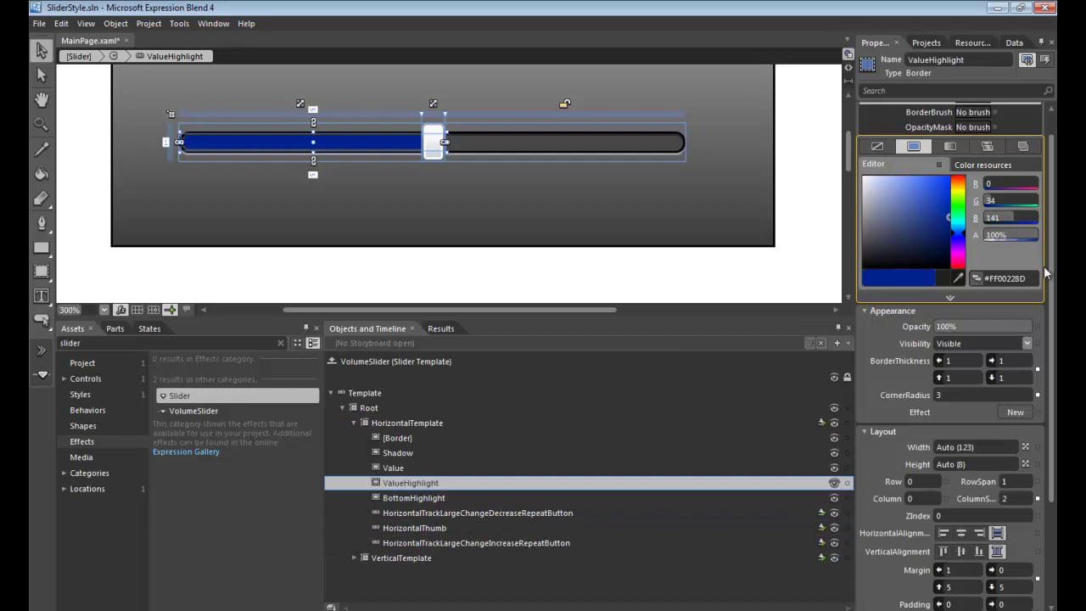
left_click(994, 123)
Give ValueHighlight's background a gradient brush, reversed to run white to black
left_click(883, 150)
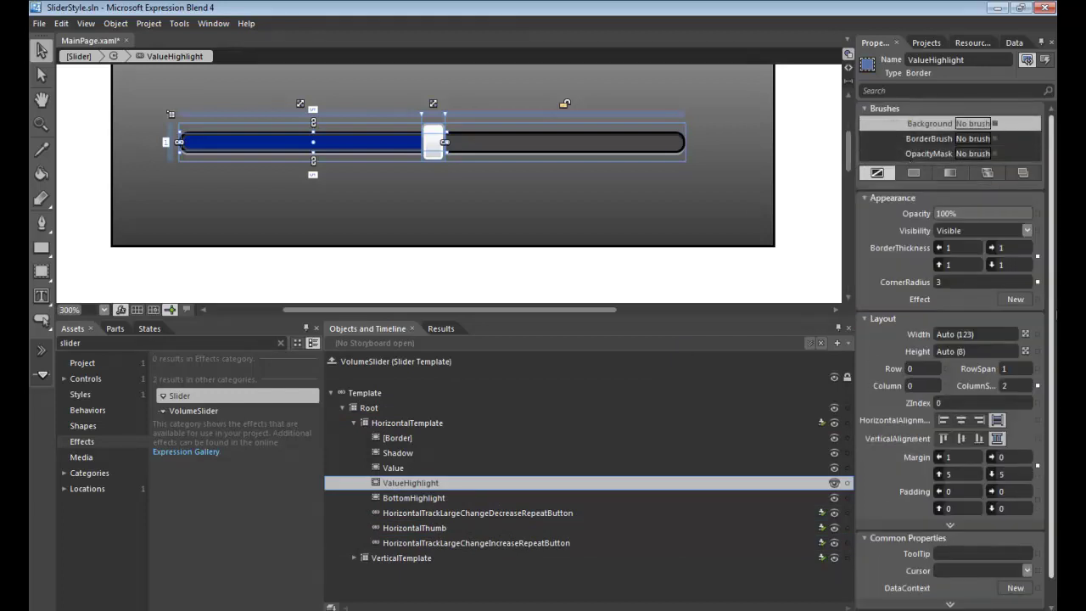
left_click(950, 172)
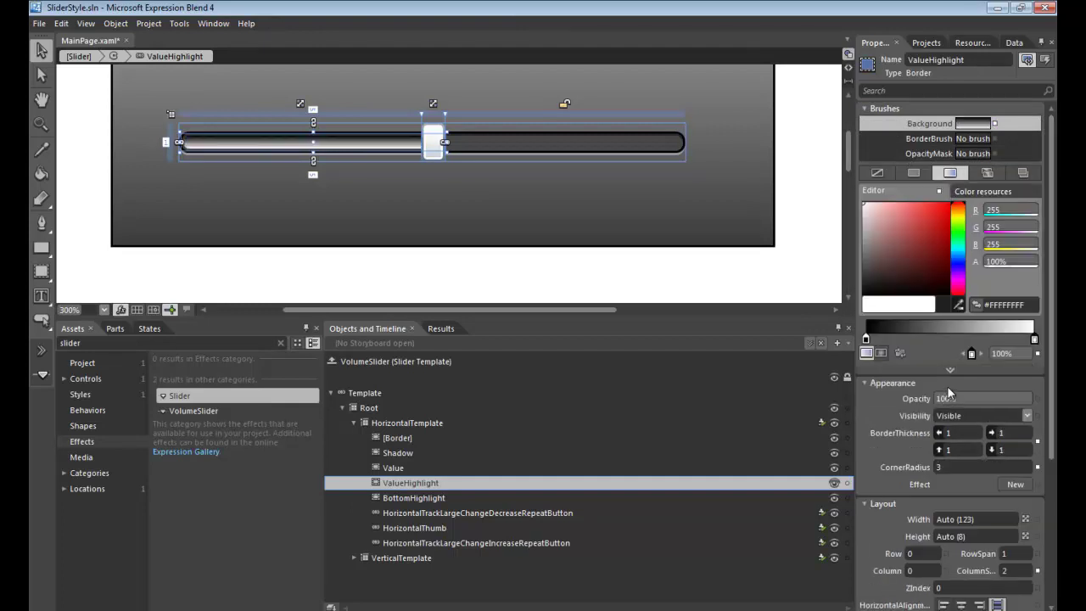
left_click(901, 353)
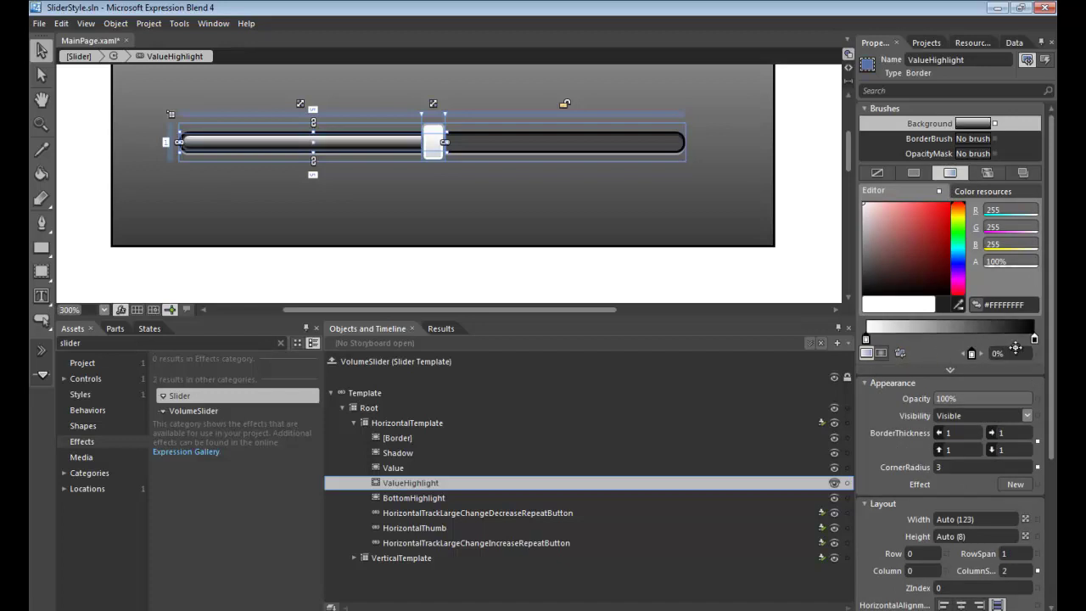
left_click(1034, 340)
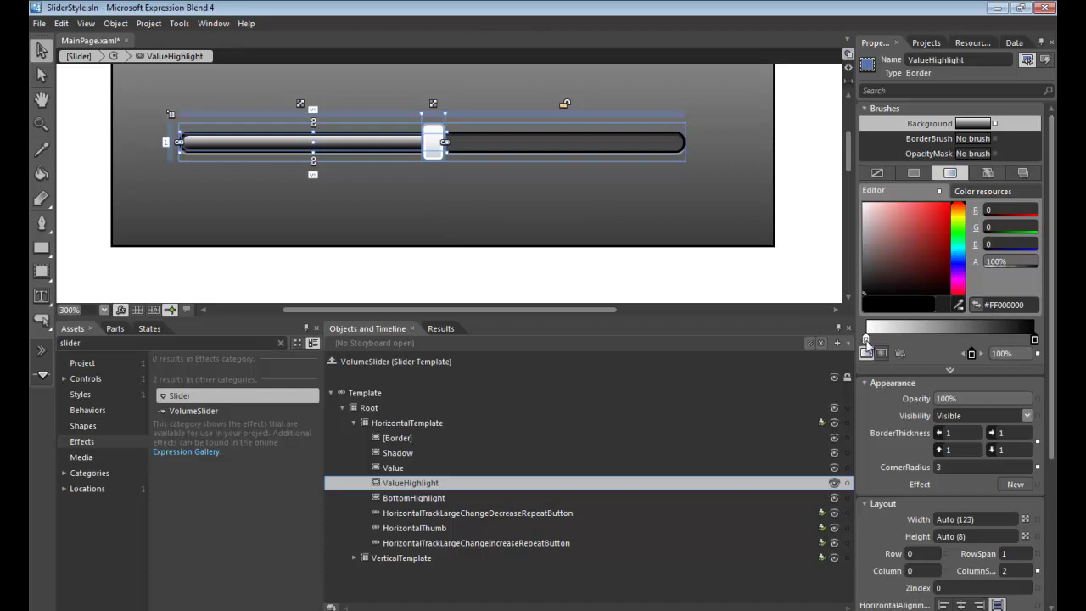
Set the white gradient stop to 80% opacity and the black stop to 0% alpha
left_click(865, 339)
left_click(1006, 261)
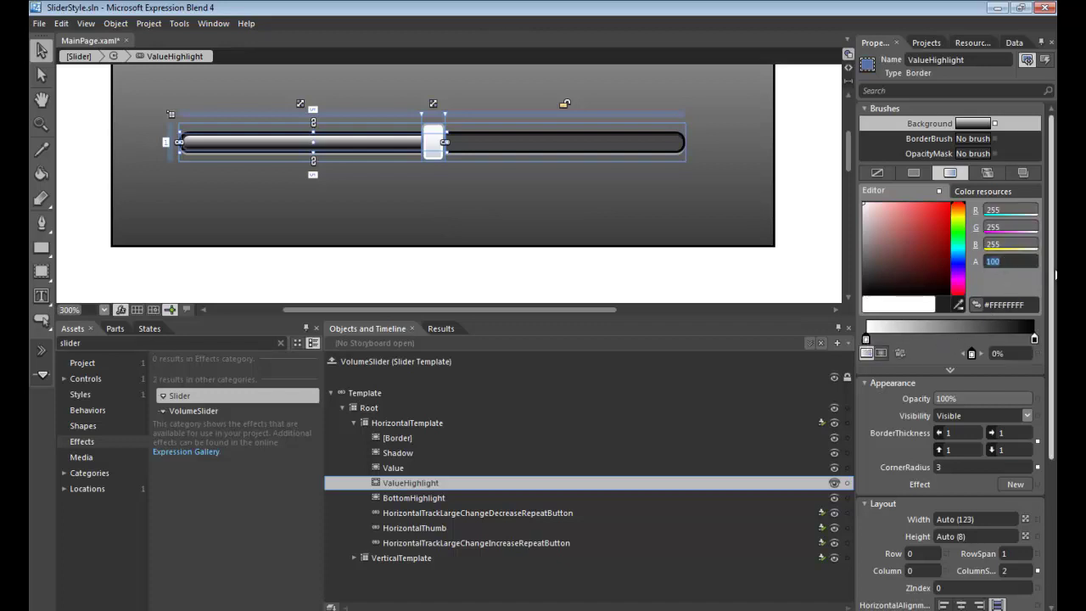
type("80")
key("Return")
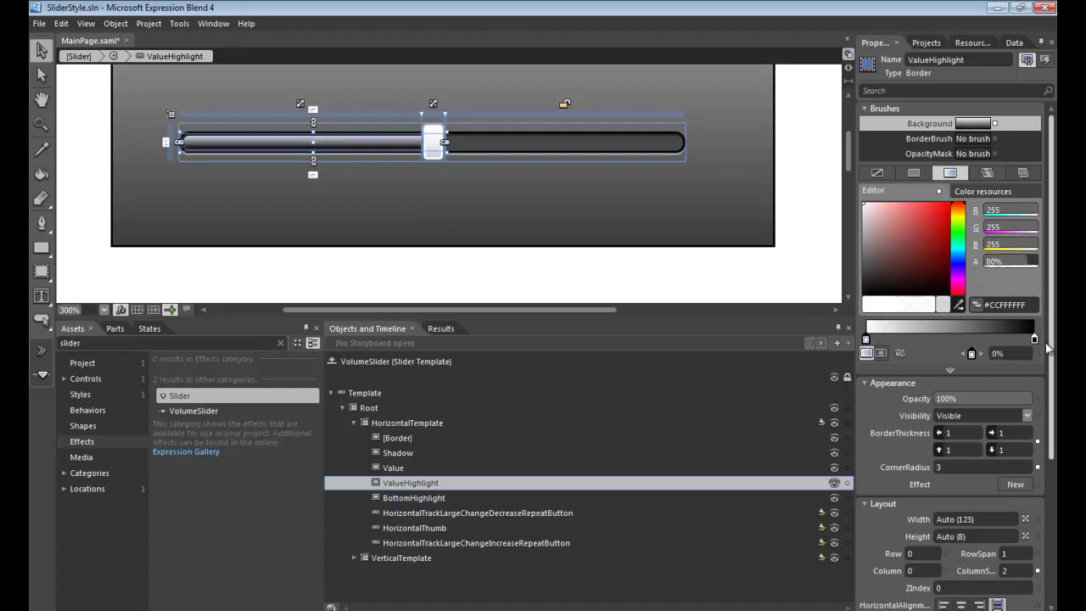
left_click(1034, 339)
left_click(1031, 262)
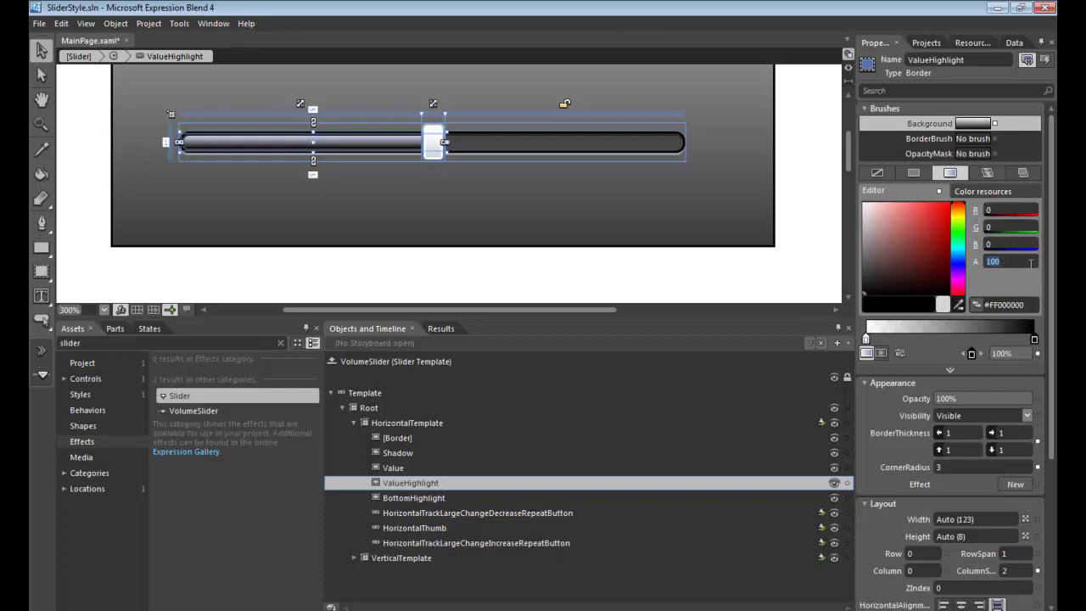
type("0")
key("Return")
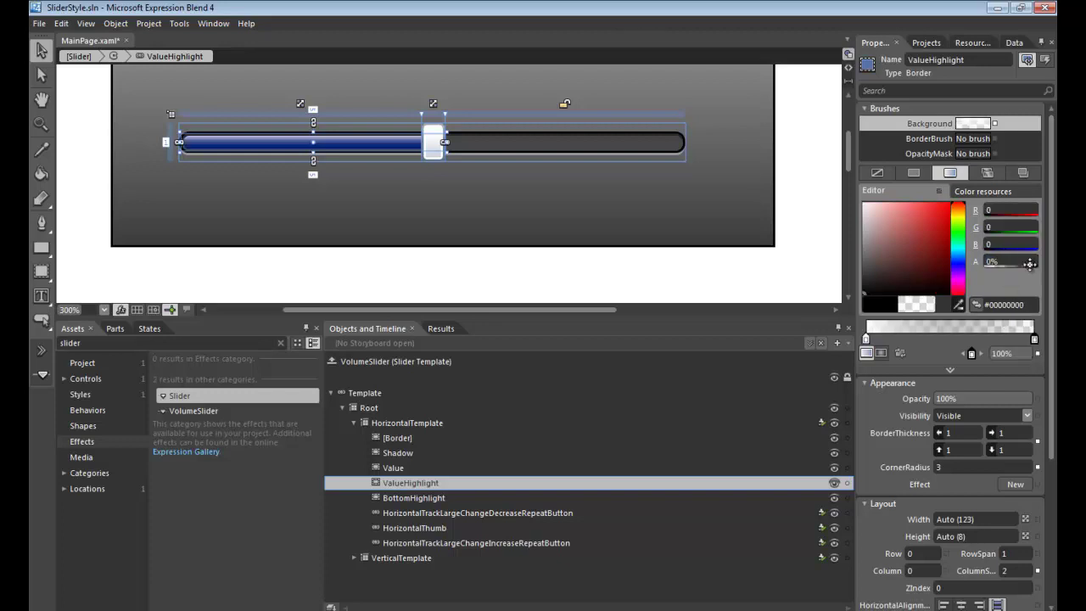
Select HorizontalThumb and set its Width and Height both to 15
left_click(480, 297)
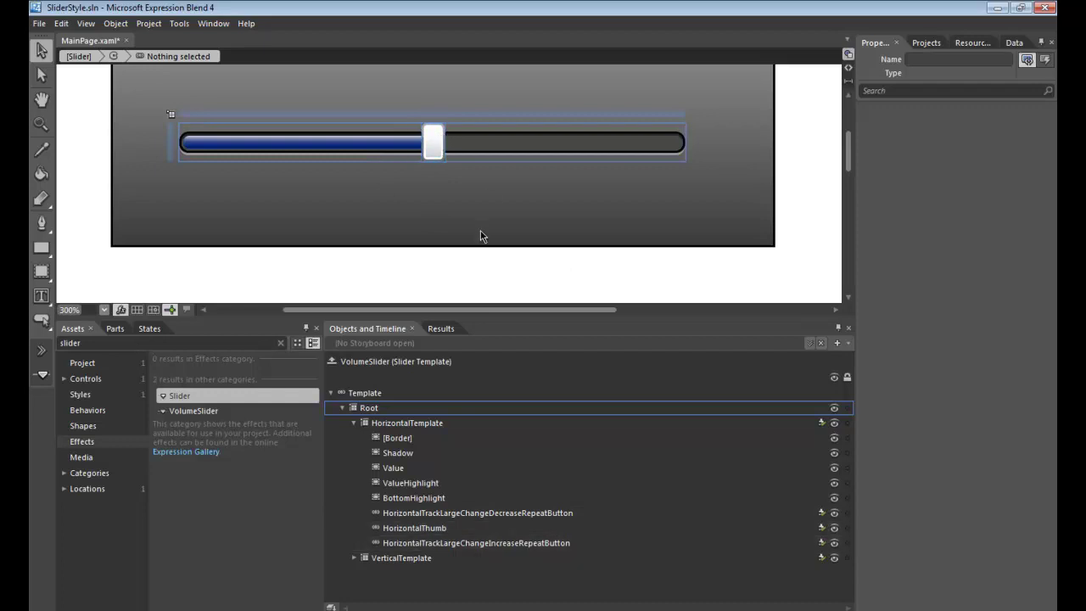
left_click(445, 526)
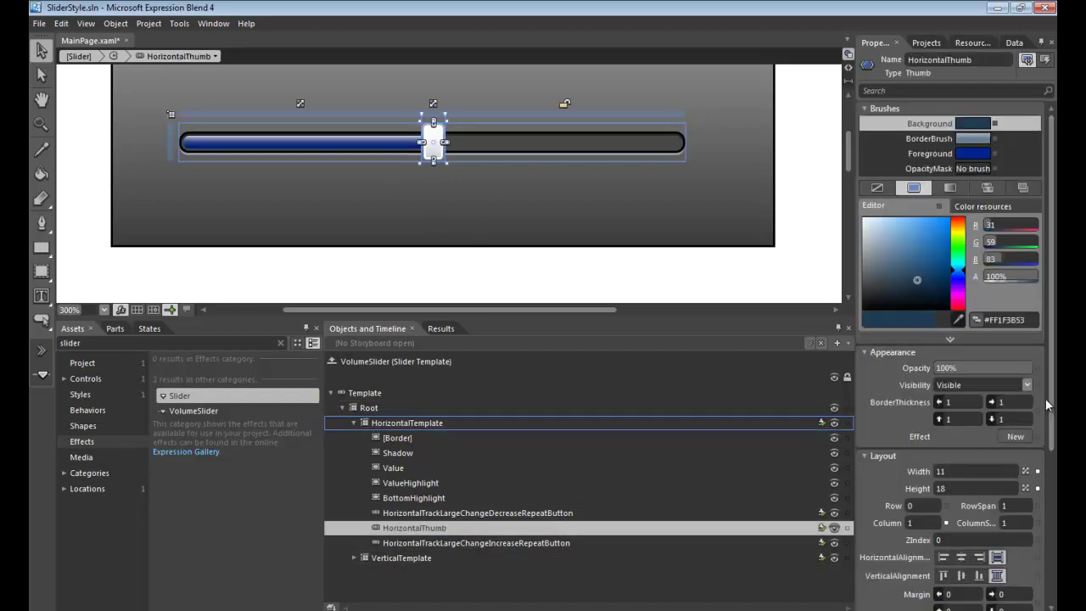
scroll(1053, 426, "down", 1)
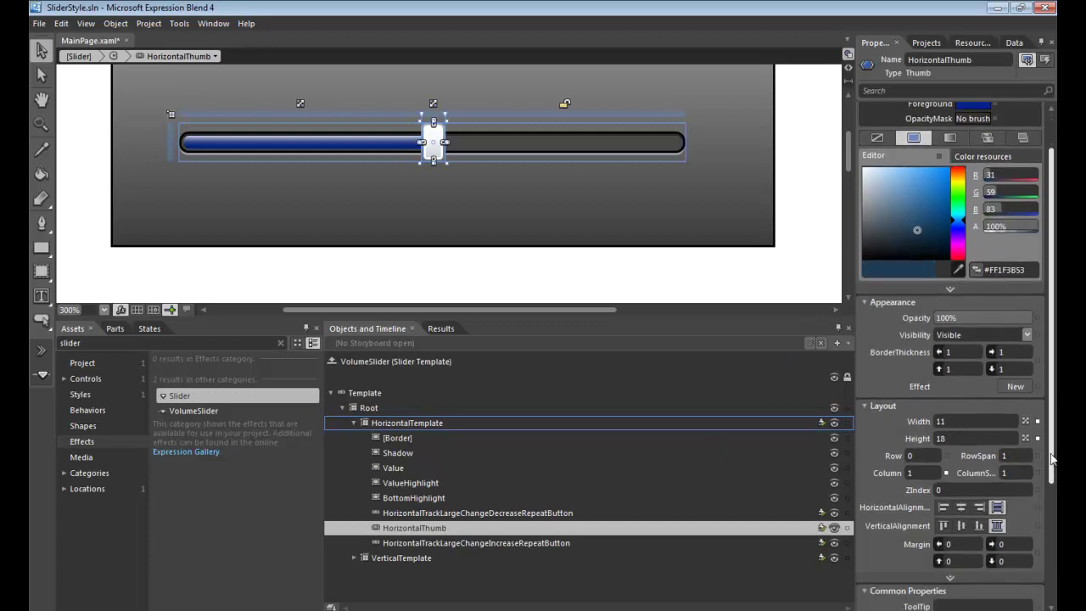
left_click(956, 422)
type("15")
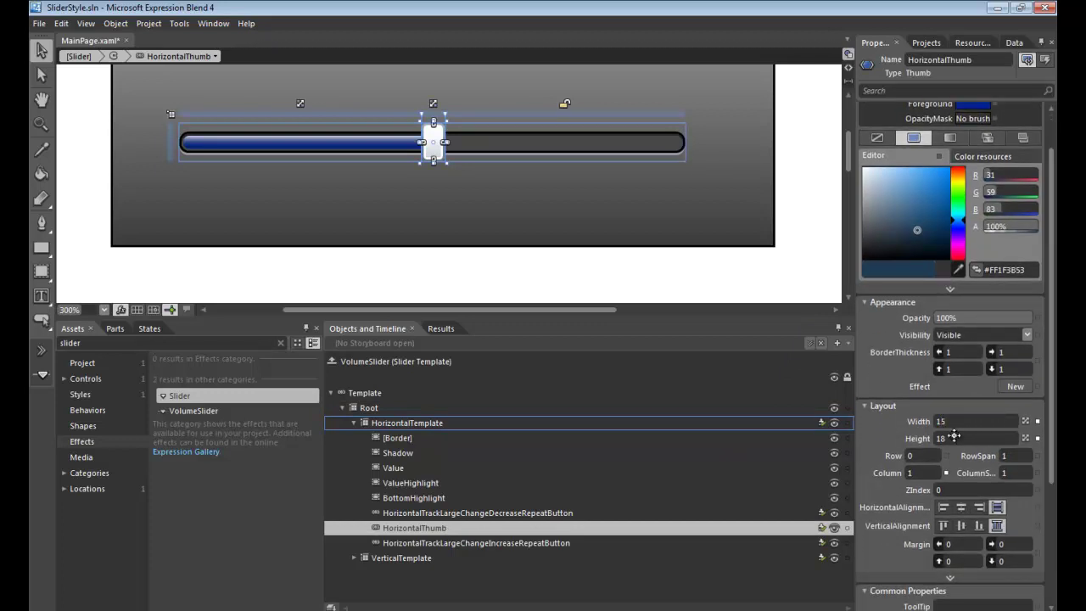
left_click(950, 438)
type("15")
key("Return")
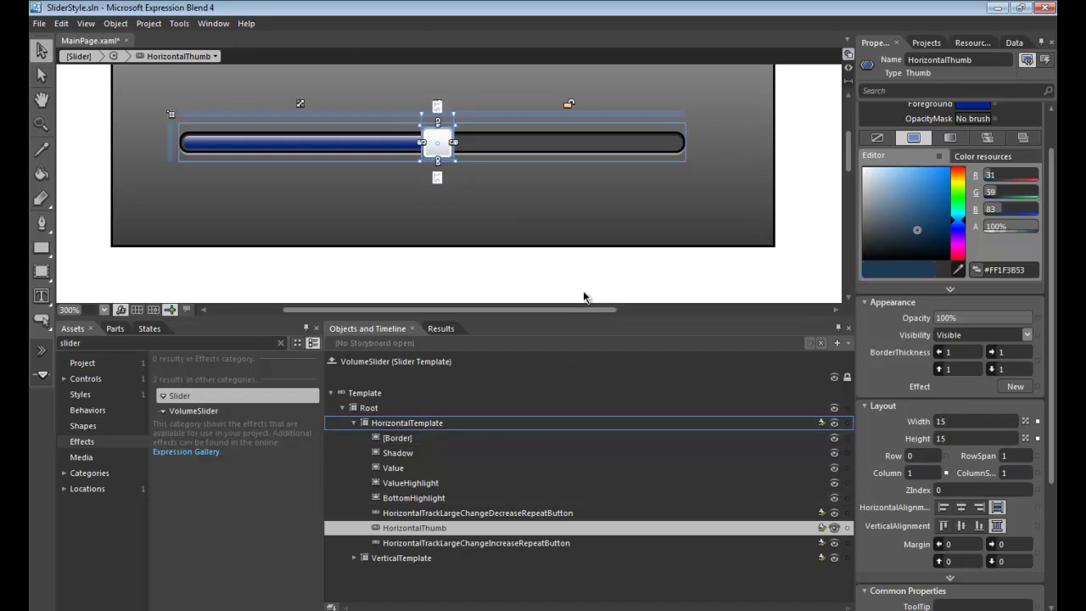
scroll(972, 119, "up", 1)
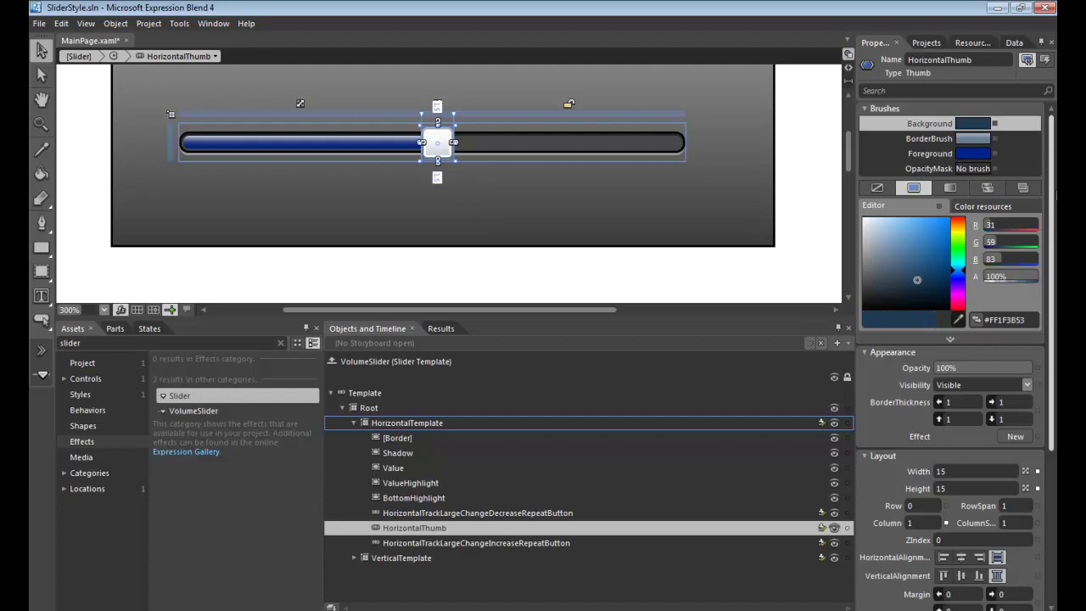
Add the existing Assets\WindowsMediaPlayerStyles.xaml file to the SliderStyle project
left_click(926, 44)
right_click(922, 89)
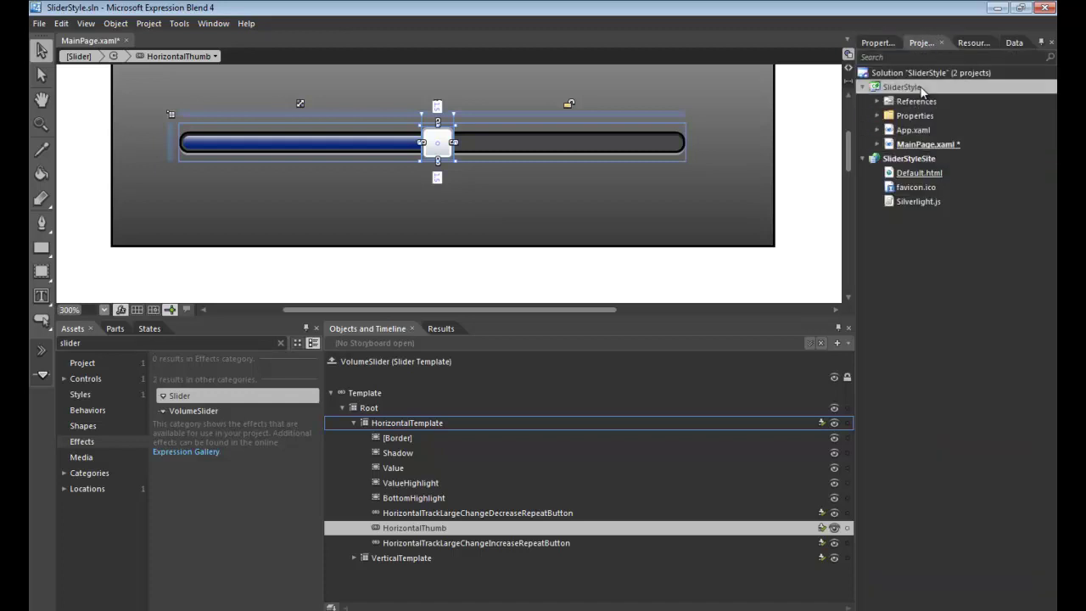
left_click(879, 133)
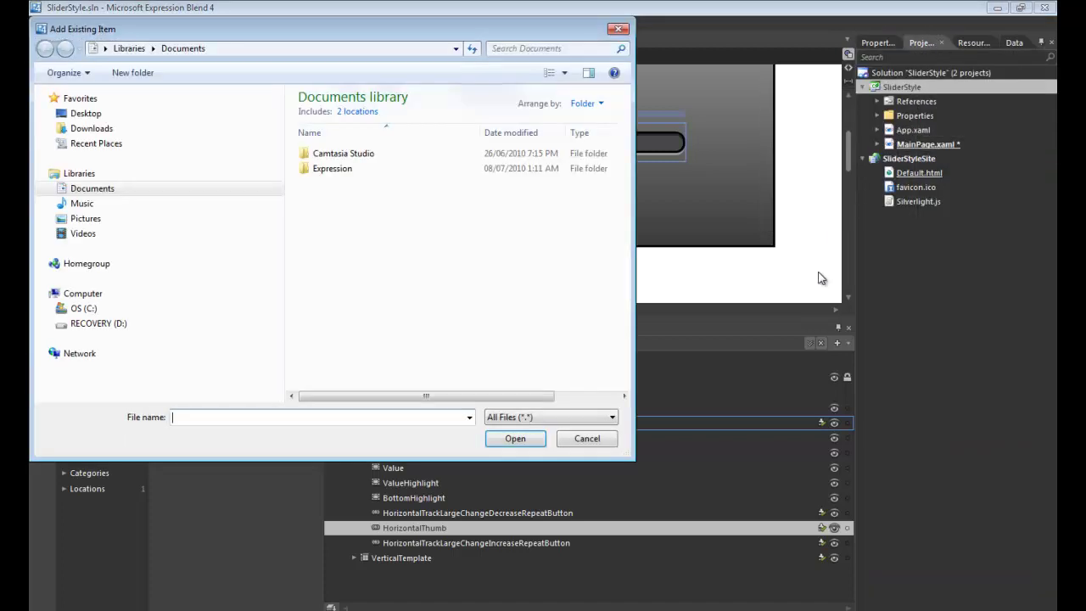
left_click(365, 114)
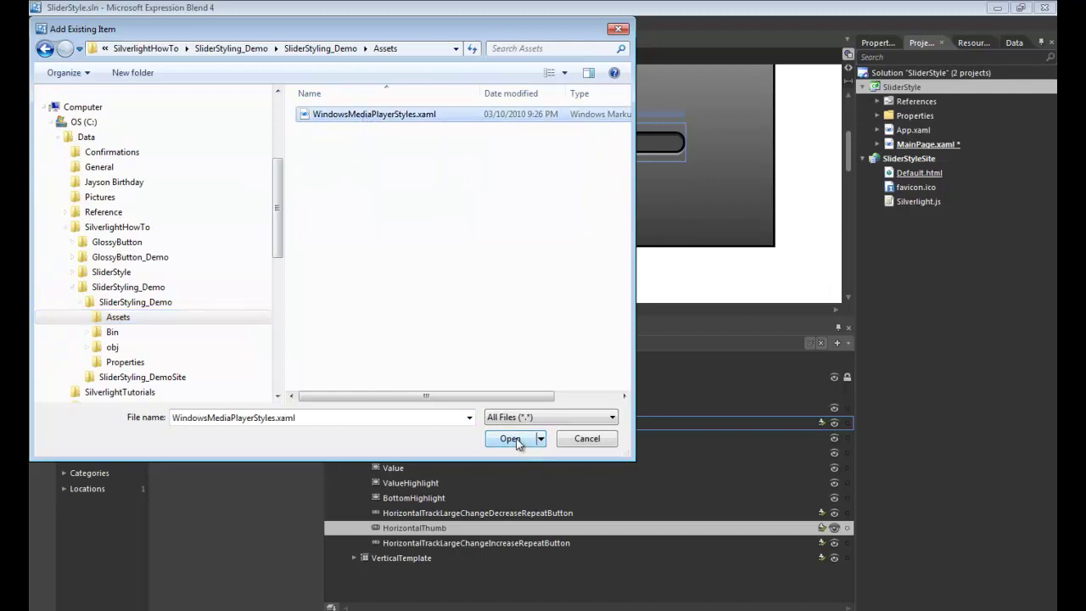
left_click(510, 439)
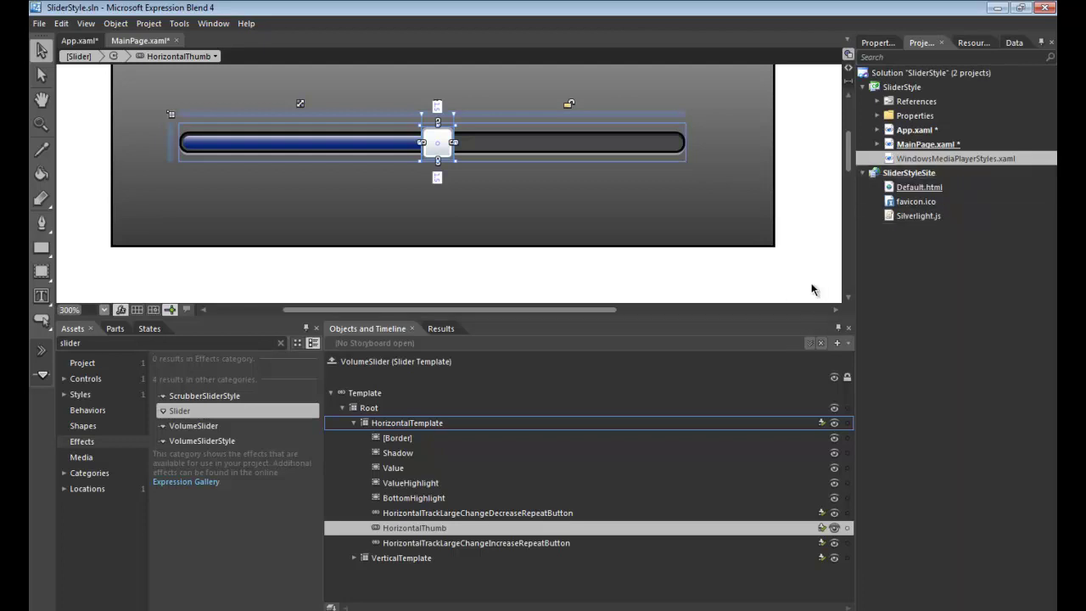
Apply the VolumeThumbStyle resource to the HorizontalThumb's template
right_click(440, 139)
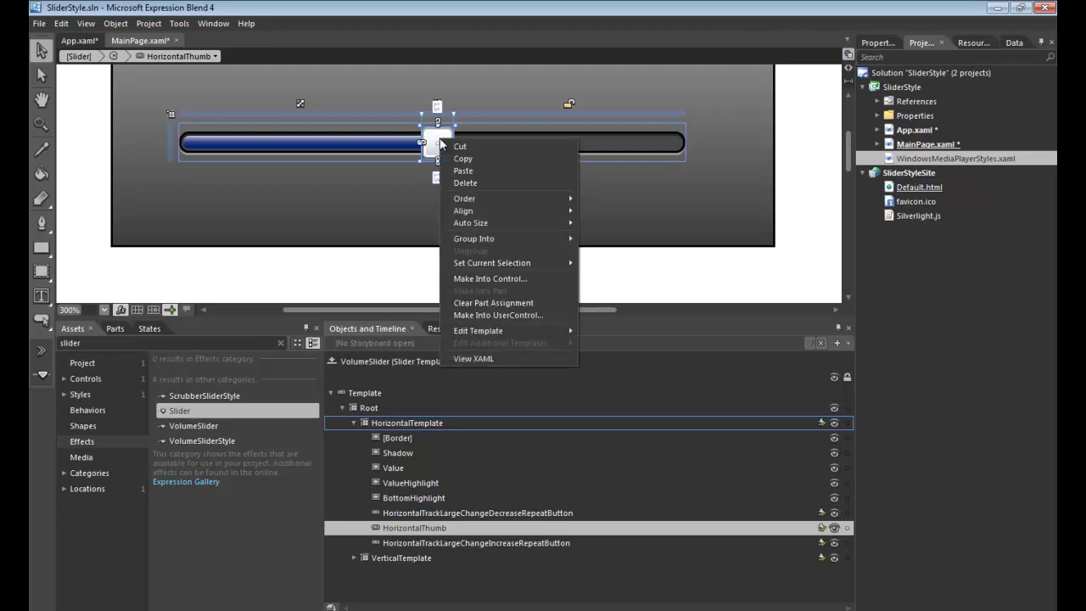
mouse_move(478, 334)
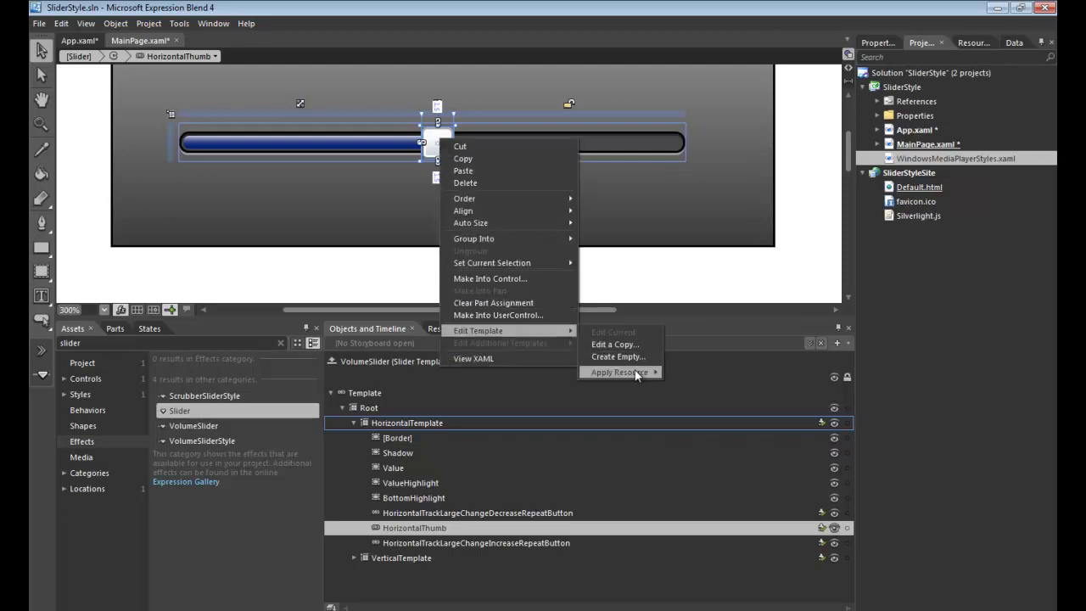
mouse_move(636, 371)
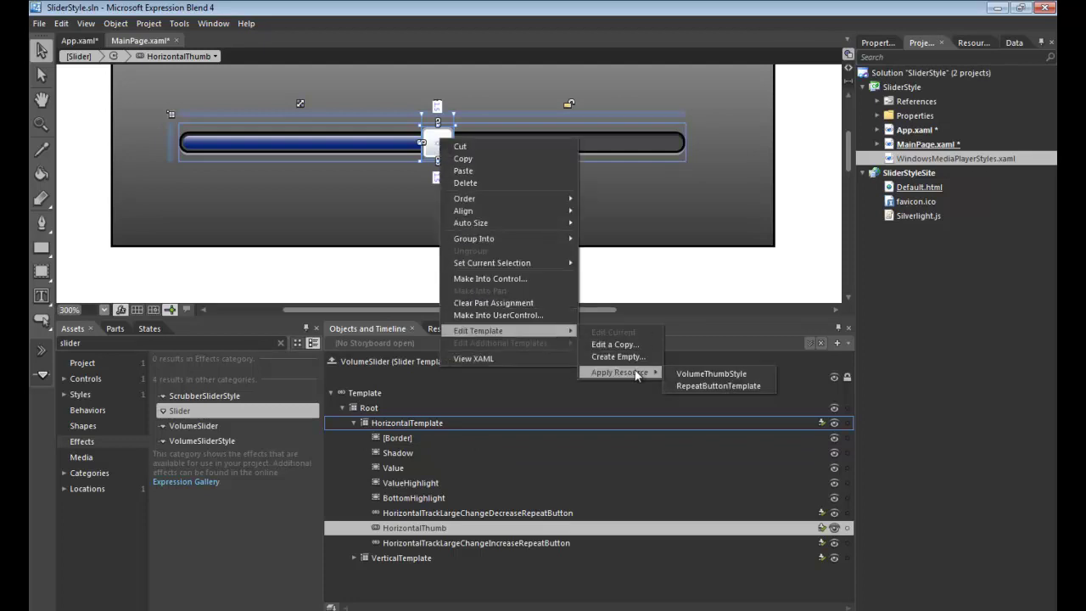
left_click(698, 377)
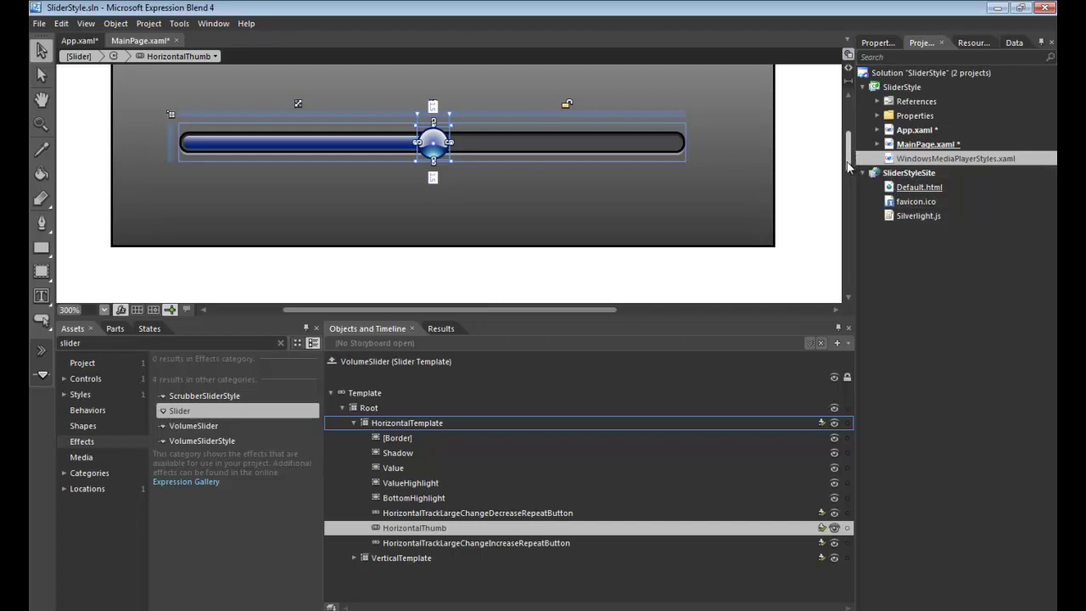
left_click_drag(848, 165, 848, 160)
scroll(820, 259, "down", 1)
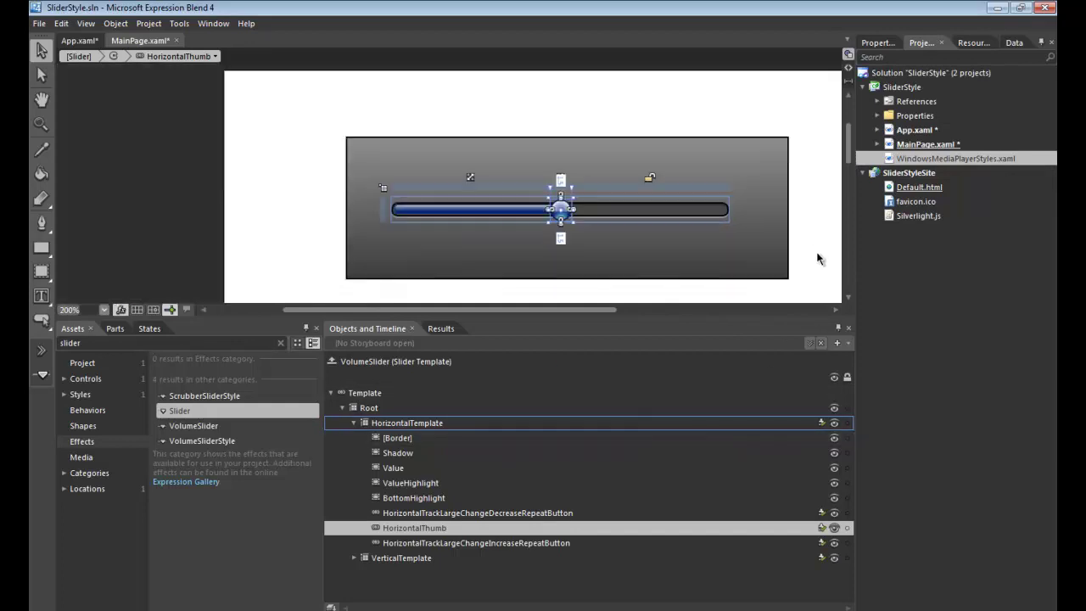
scroll(820, 258, "down", 1)
scroll(803, 253, "up", 1)
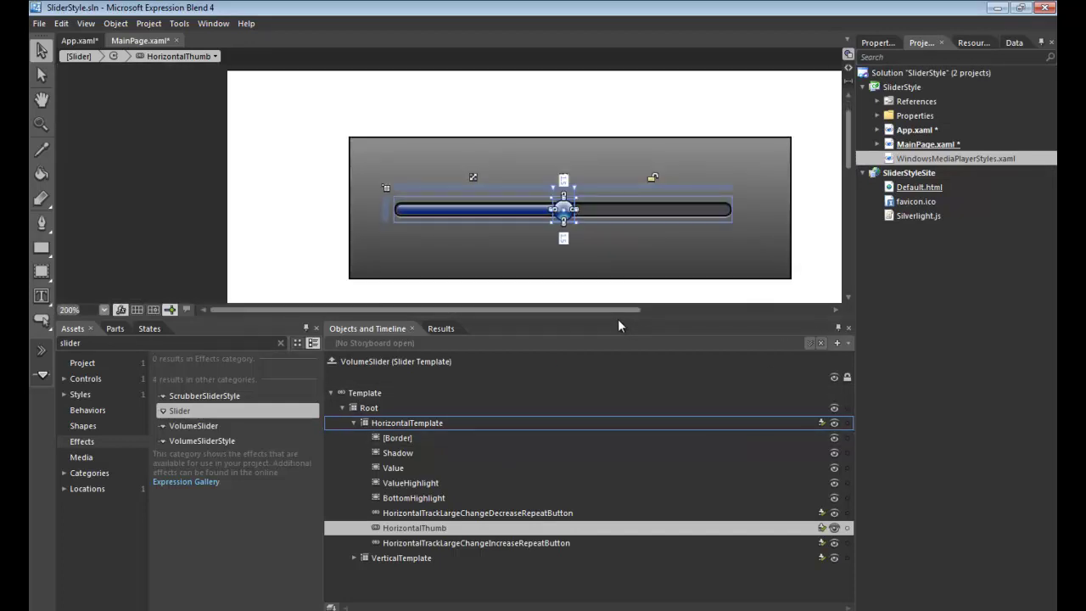
left_click_drag(610, 309, 666, 310)
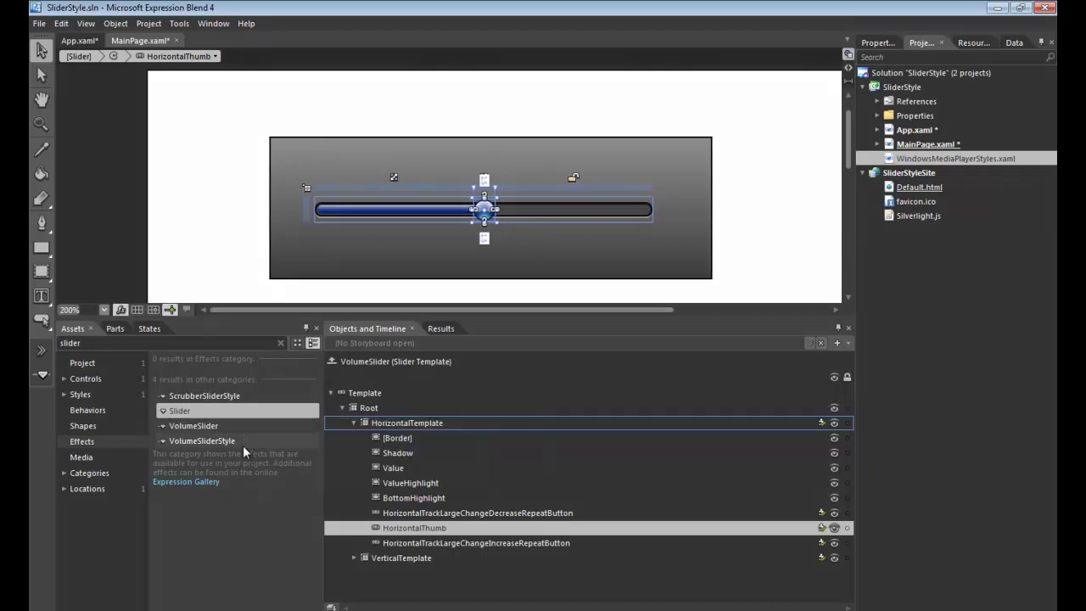
Clear the asset search and drop a DropShadowEffect onto HorizontalThumb
left_click(281, 343)
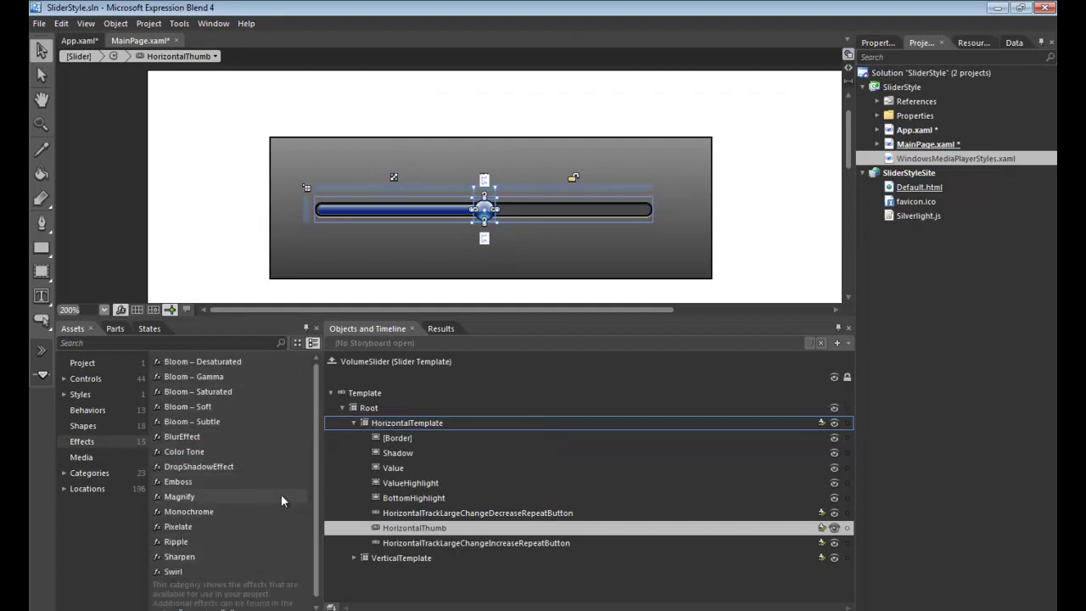
left_click(232, 466)
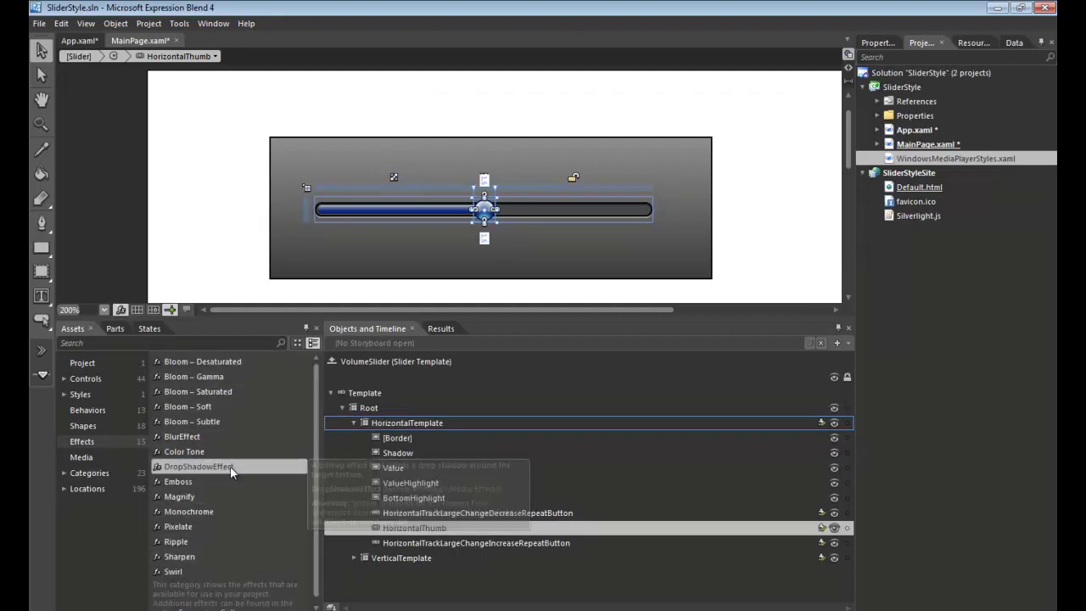
left_click_drag(229, 465, 424, 532)
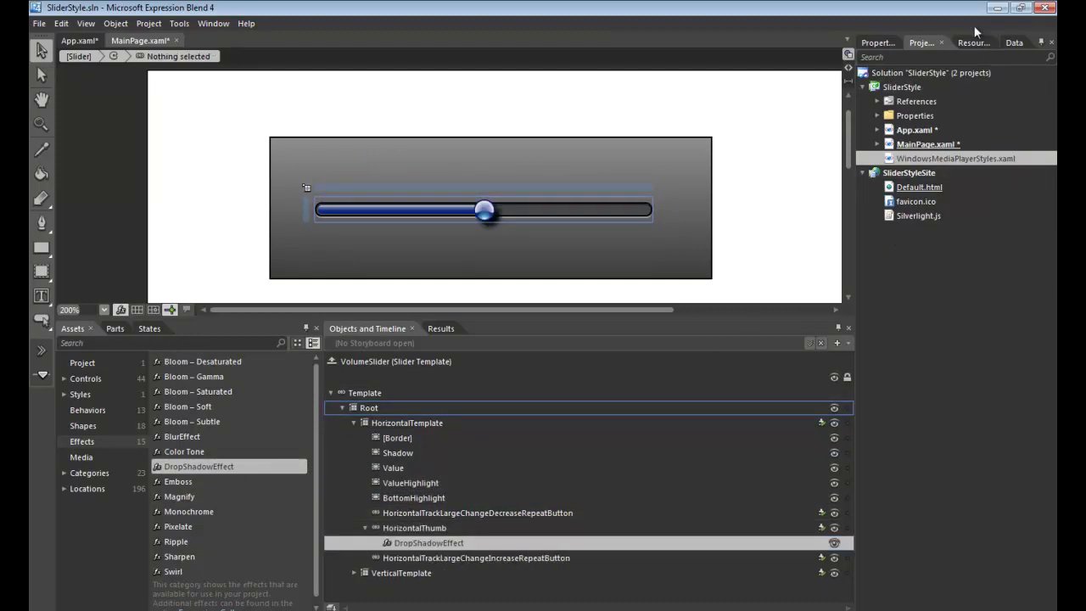
Set the drop shadow's ShadowDepth to 2, Opacity to 50% and Direction to 340
left_click(878, 43)
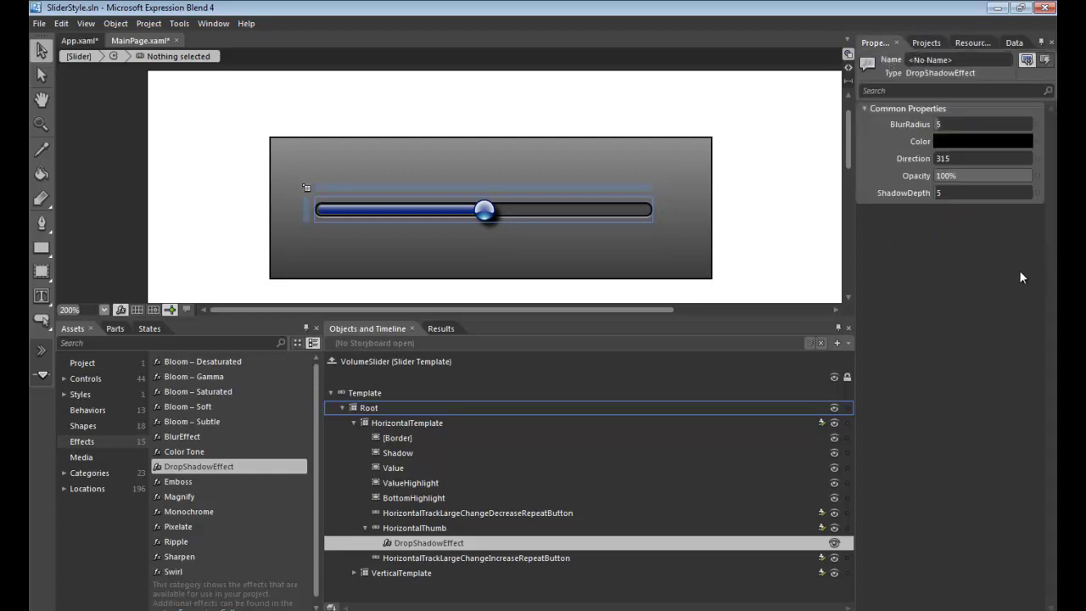
left_click(945, 193)
type("2")
key("Return")
left_click(974, 176)
type("50")
key("Return")
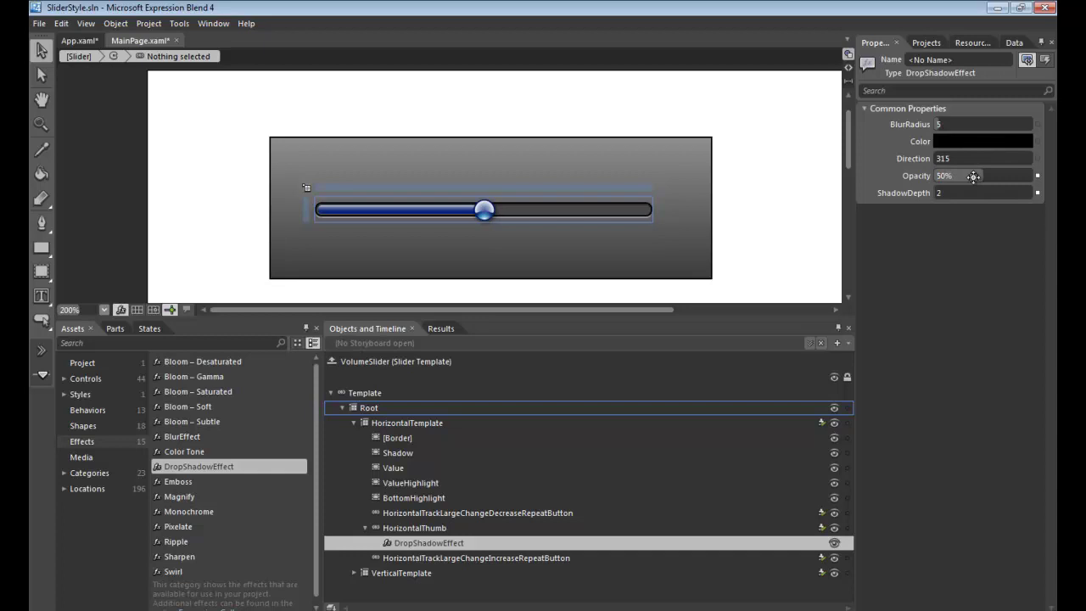
left_click(975, 161)
type("340")
key("Return")
Select the whole Template so the shadow effect is no longer selected
left_click(370, 393)
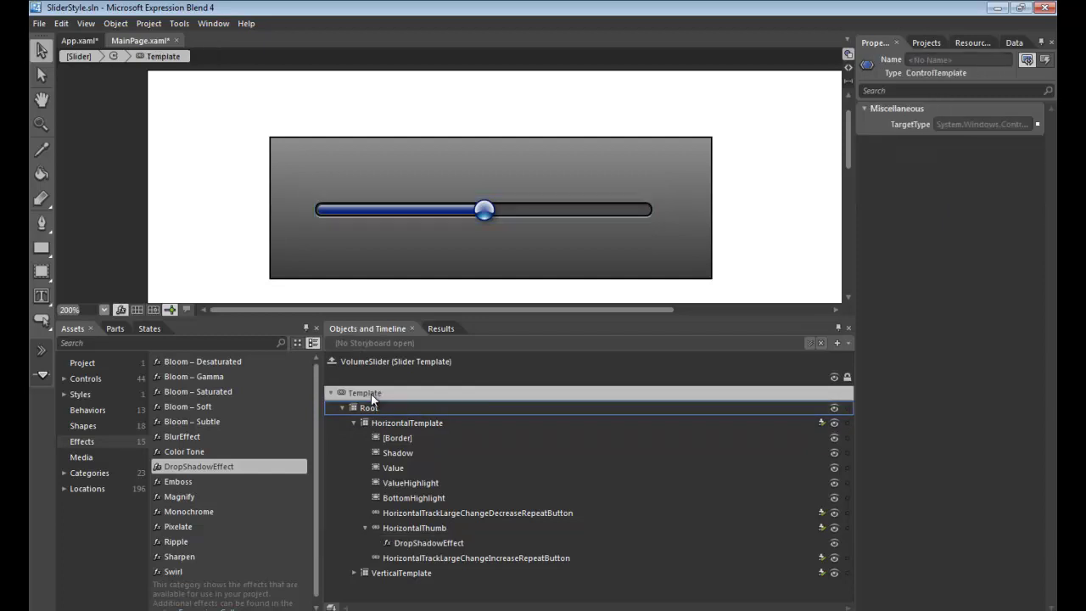